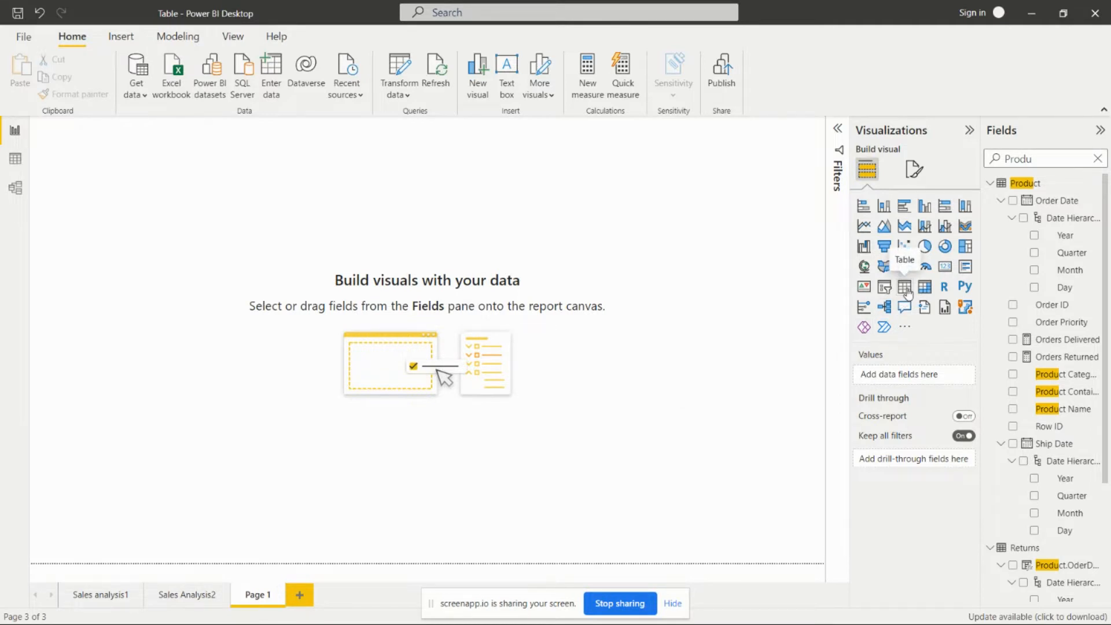
Insert a table visual on Page 1, enlarge it and place it near the middle of the canvas
{"action": "left_click", "coordinate": [906, 289]}
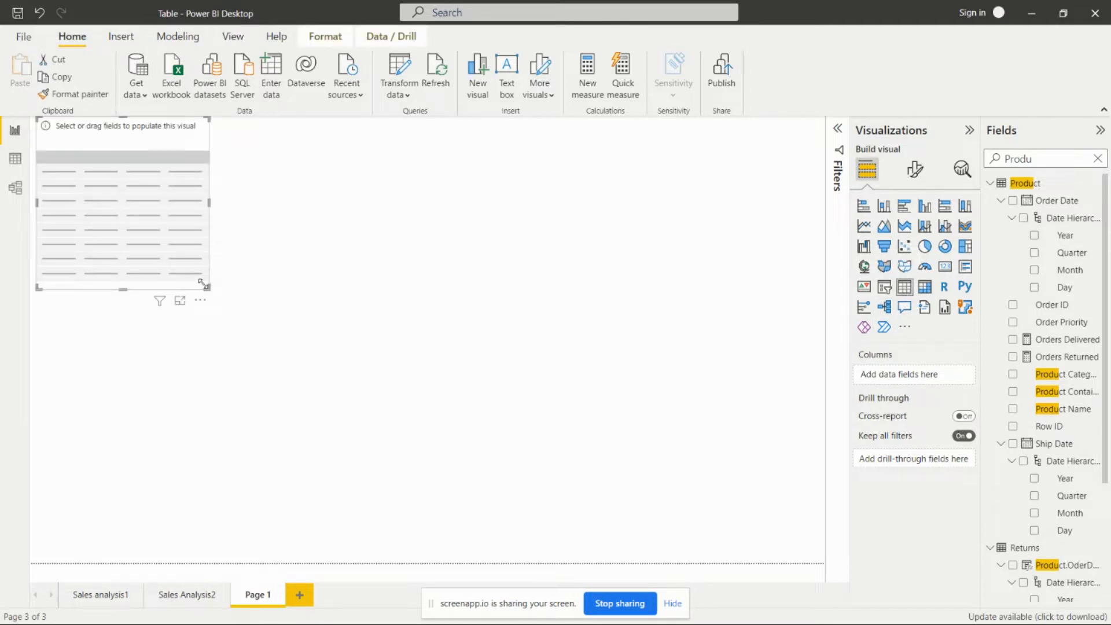
{"action": "left_click_drag", "start_coordinate": [207, 288], "coordinate": [581, 443]}
{"action": "left_click_drag", "start_coordinate": [393, 216], "coordinate": [476, 248]}
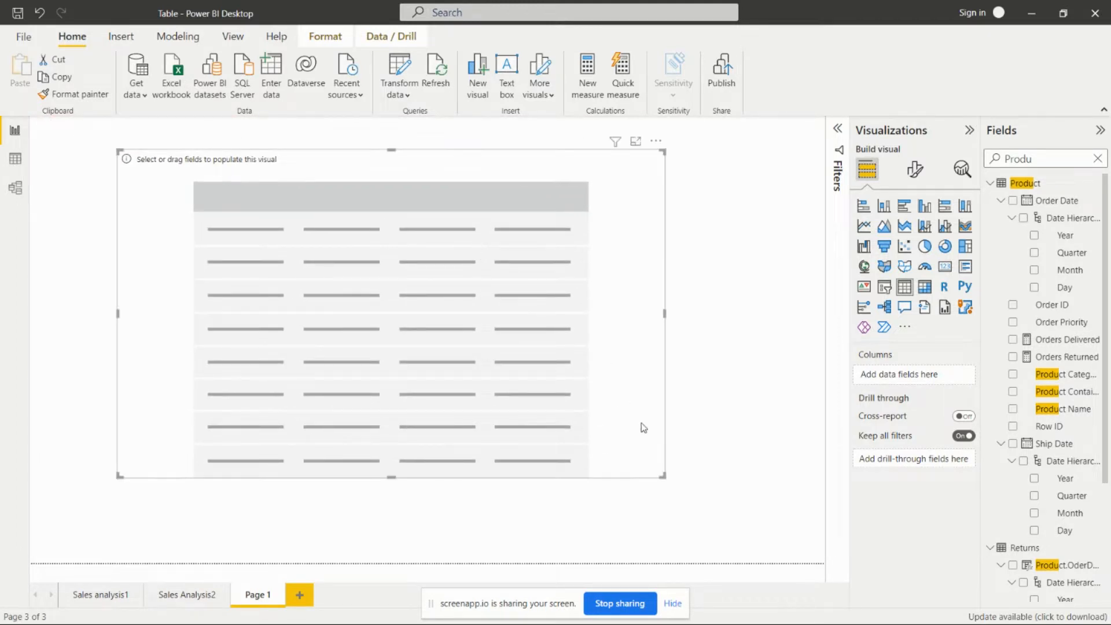
{"action": "left_click_drag", "start_coordinate": [663, 475], "coordinate": [701, 497]}
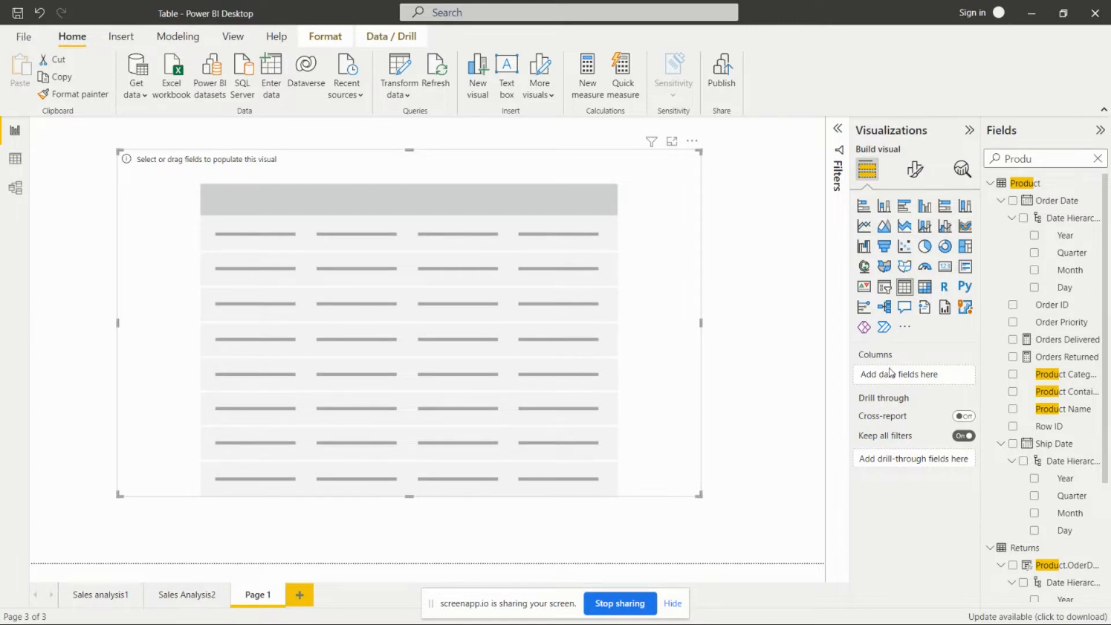
Replace the field search with "Pro" and add Product Name as the table's first column
{"action": "left_click", "coordinate": [1099, 164]}
{"action": "left_click", "coordinate": [1098, 157]}
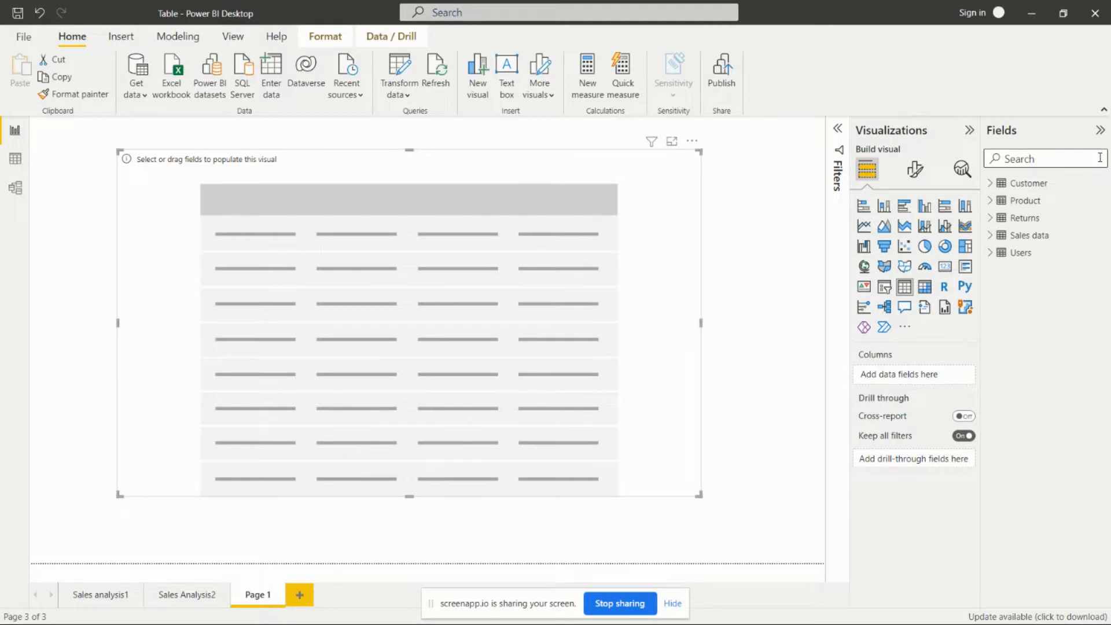
{"action": "type", "text": "Pro"}
{"action": "left_click_drag", "start_coordinate": [1060, 443], "coordinate": [915, 375]}
Search the fields for "Order", add Order Date to the table and show it as a plain date instead of a date hierarchy
{"action": "left_click_drag", "start_coordinate": [1029, 159], "coordinate": [1001, 158]}
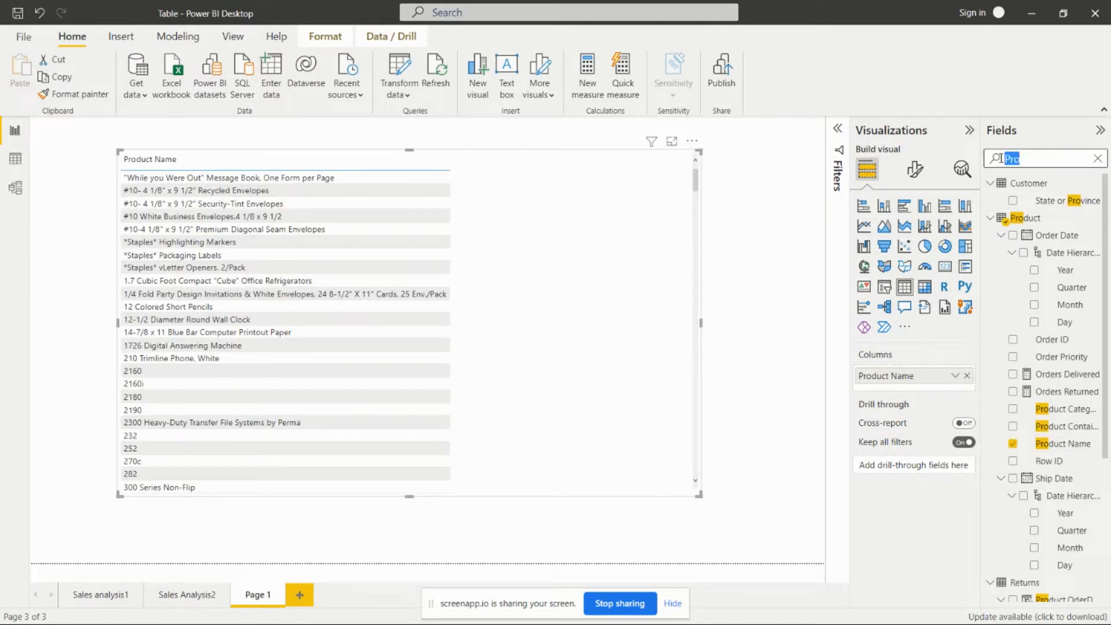
{"action": "type", "text": "Order"}
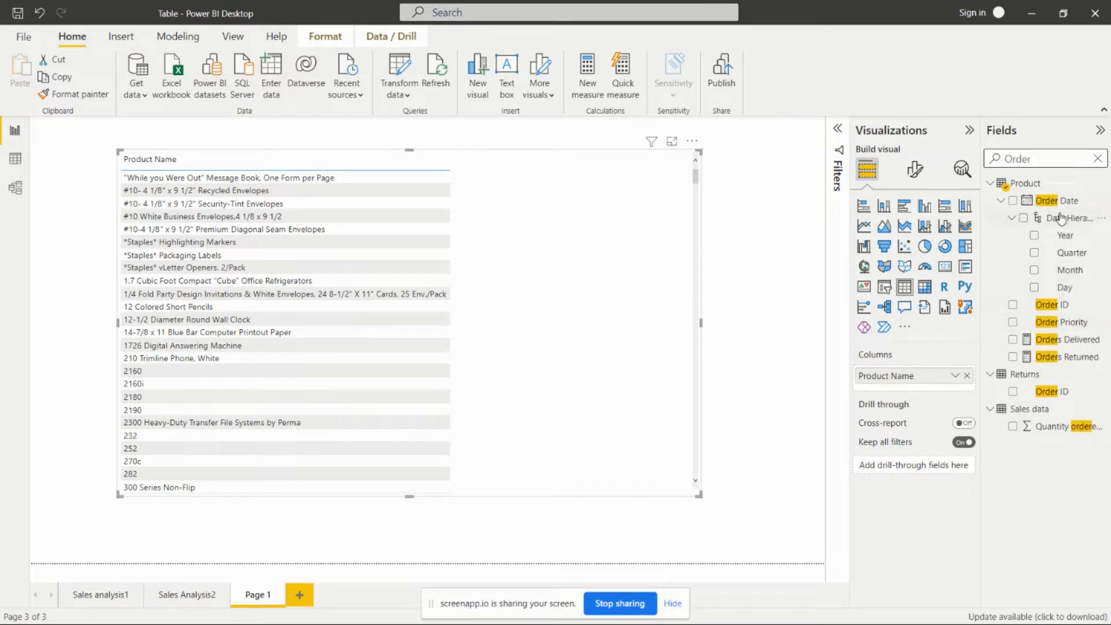
{"action": "left_click_drag", "start_coordinate": [1059, 201], "coordinate": [937, 382]}
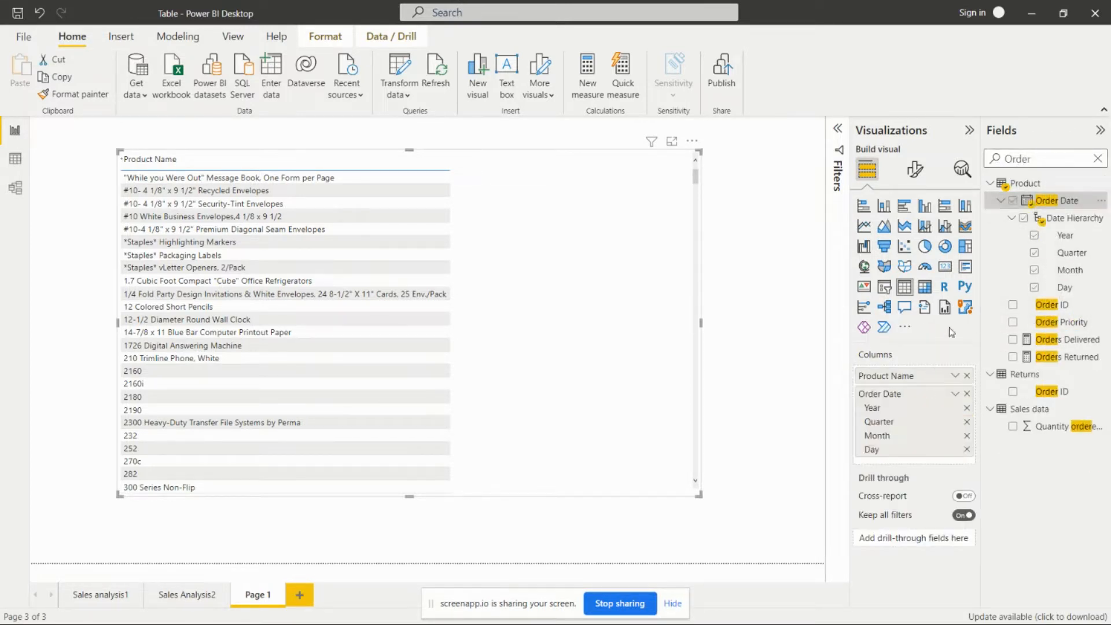
{"action": "left_click", "coordinate": [956, 394]}
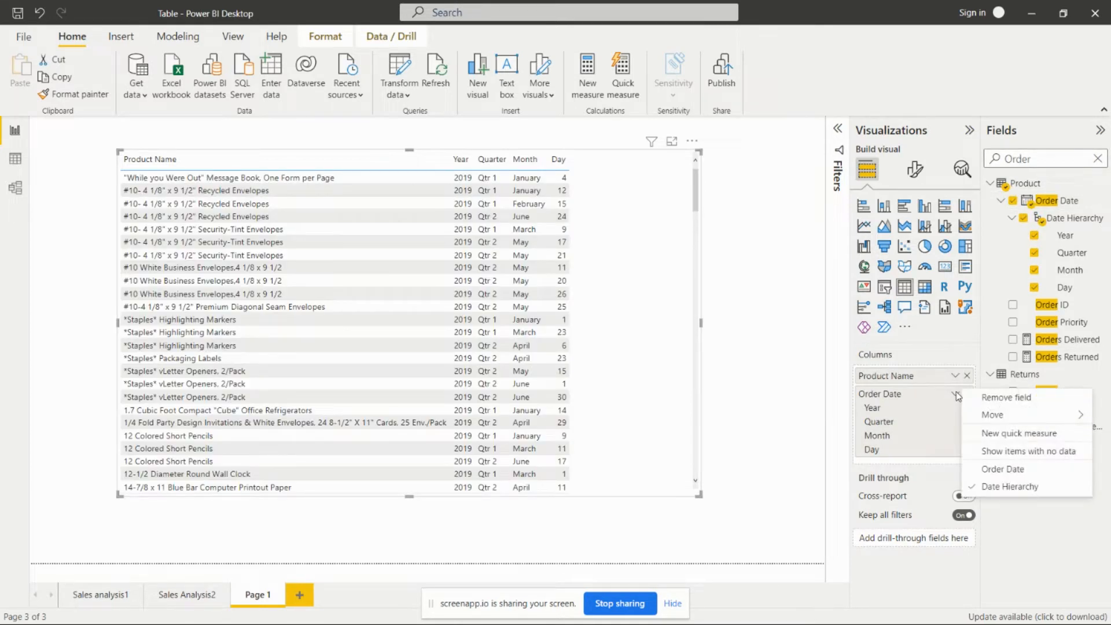
{"action": "left_click", "coordinate": [1001, 469]}
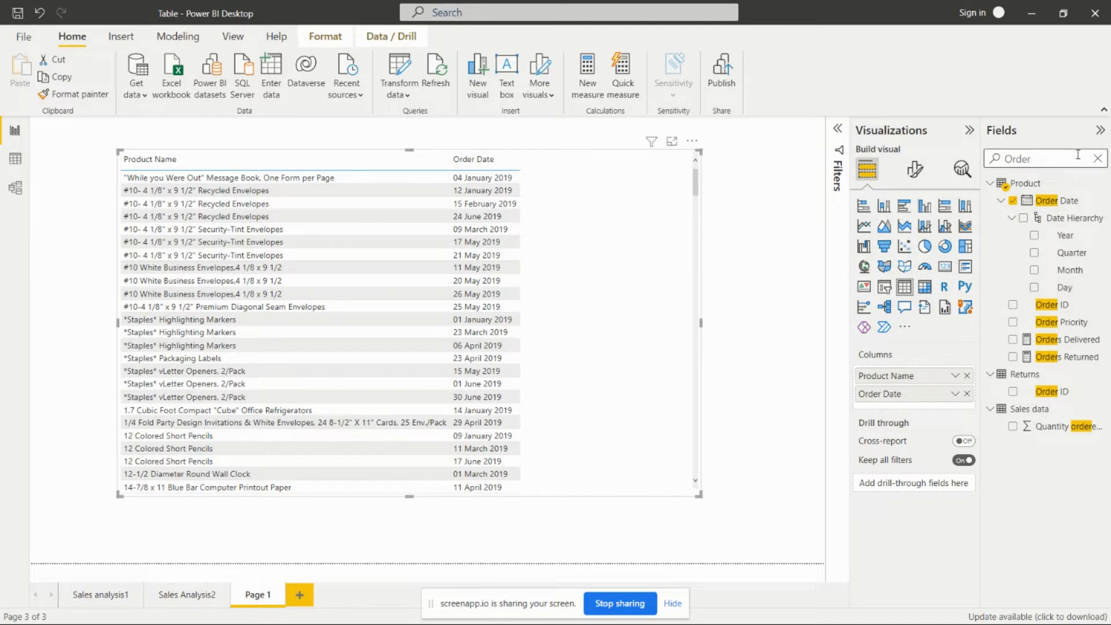
Search the fields for "shi", add Ship Date to the table and switch it from date hierarchy to plain date
{"action": "left_click", "coordinate": [1097, 158]}
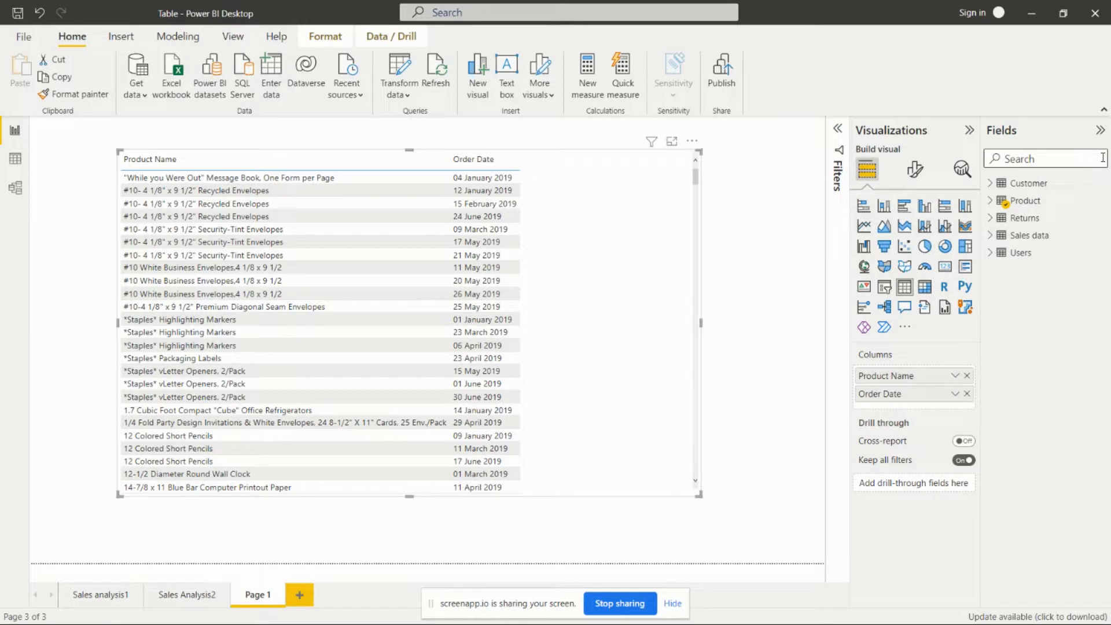
{"action": "type", "text": "shi"}
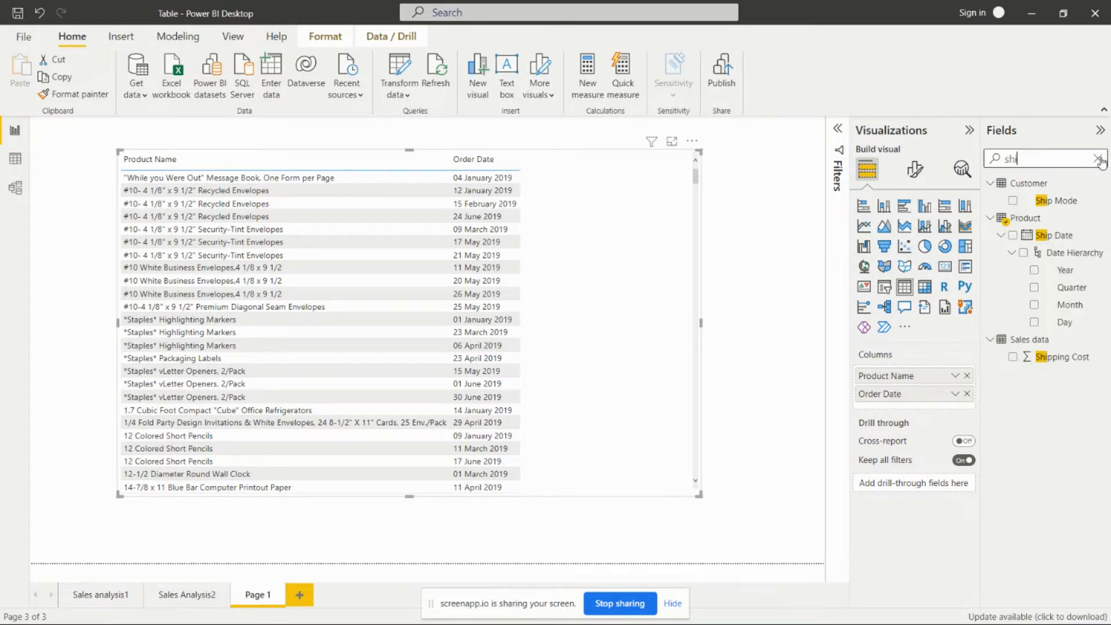
{"action": "left_click_drag", "start_coordinate": [1054, 235], "coordinate": [949, 403]}
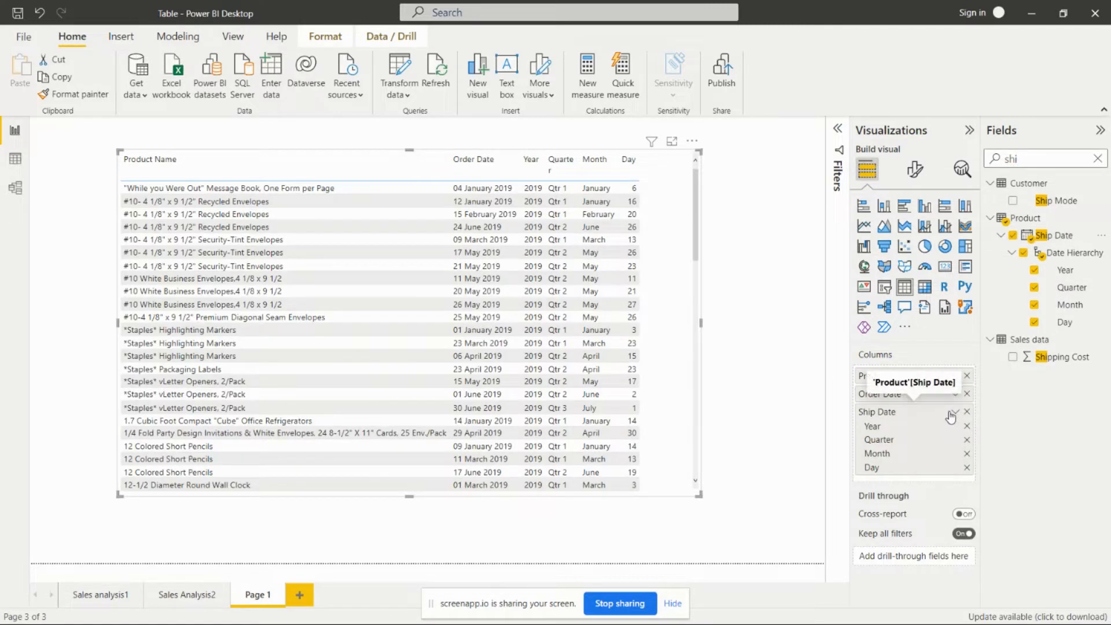
{"action": "left_click", "coordinate": [954, 412]}
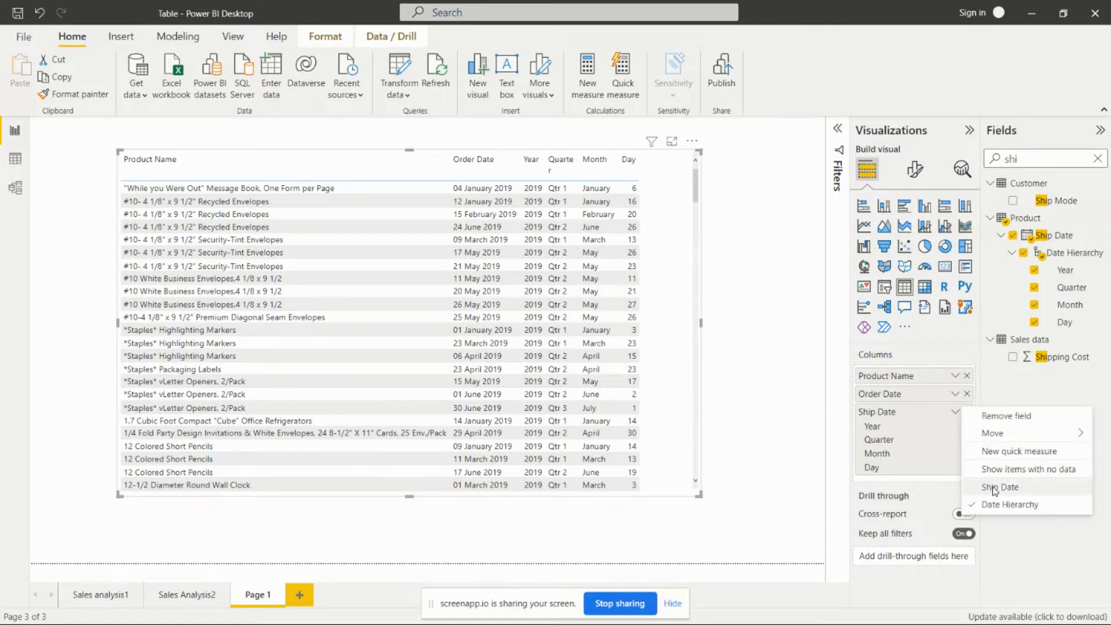
{"action": "left_click", "coordinate": [994, 490]}
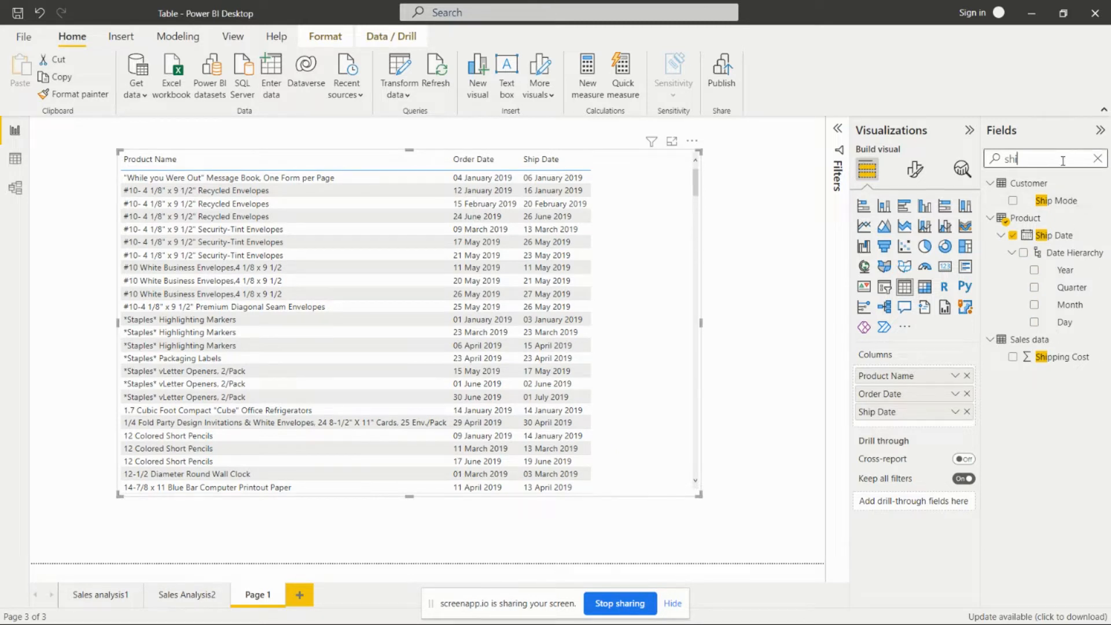
Find and add Product Category as the table's last column, and enlarge the table to cover most of the page
{"action": "left_click_drag", "start_coordinate": [1063, 161], "coordinate": [913, 164]}
{"action": "type", "text": "Pr"}
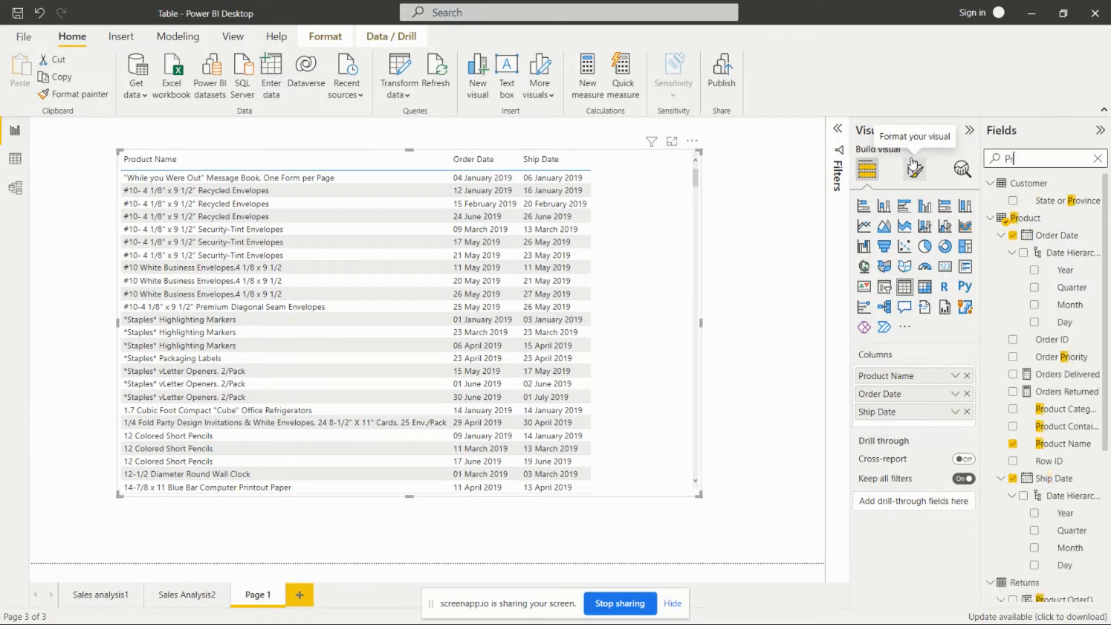
{"action": "type", "text": "oduct"}
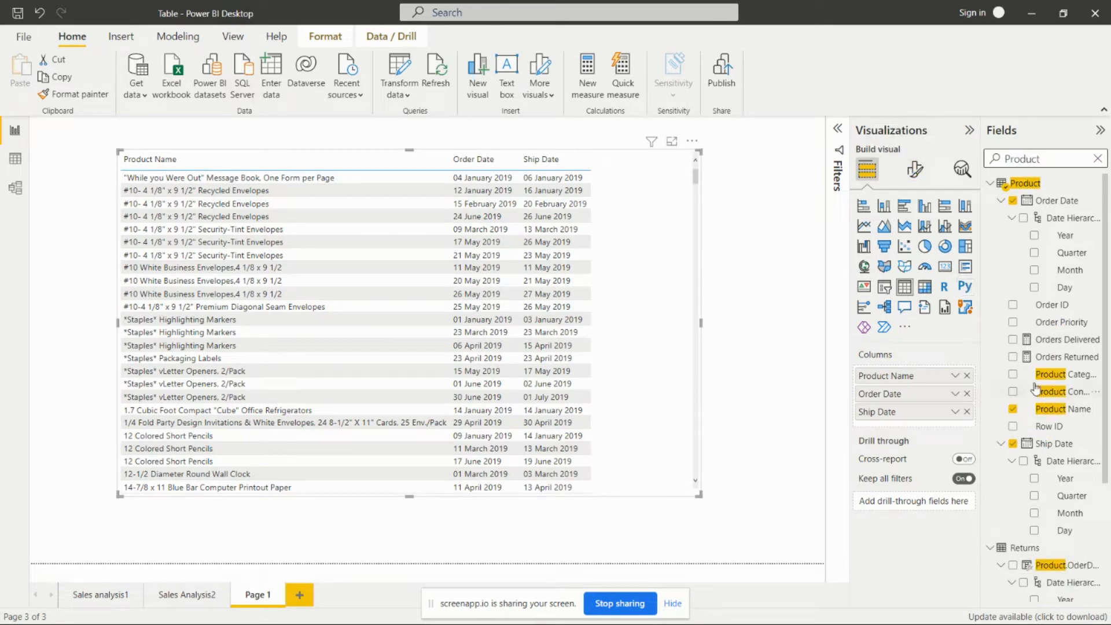
{"action": "left_click_drag", "start_coordinate": [1036, 385], "coordinate": [923, 430]}
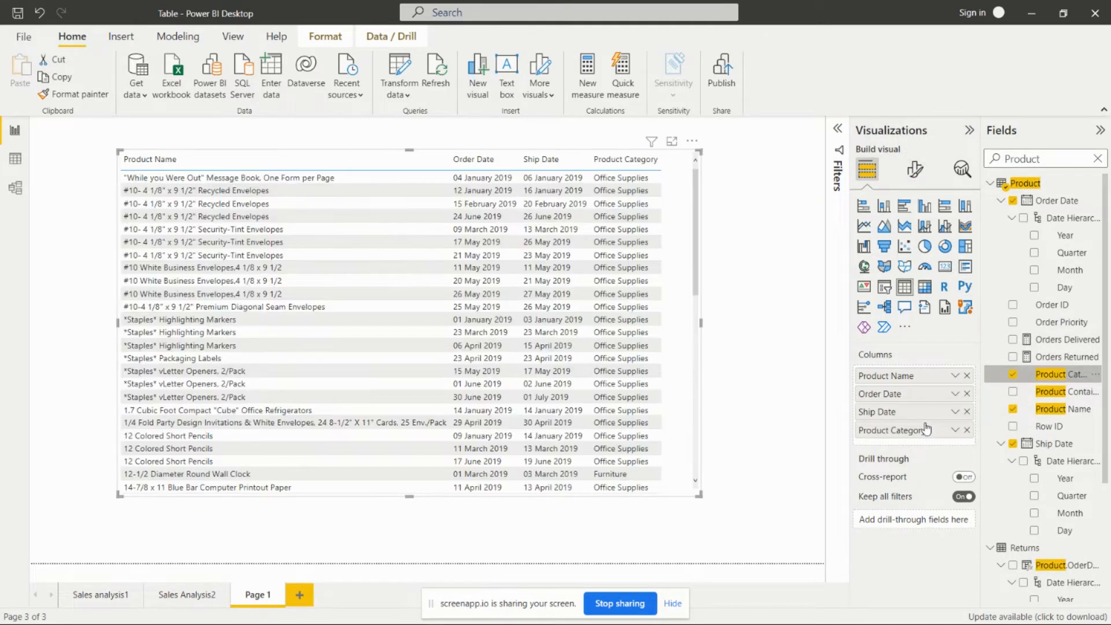
{"action": "left_click_drag", "start_coordinate": [703, 500], "coordinate": [733, 548]}
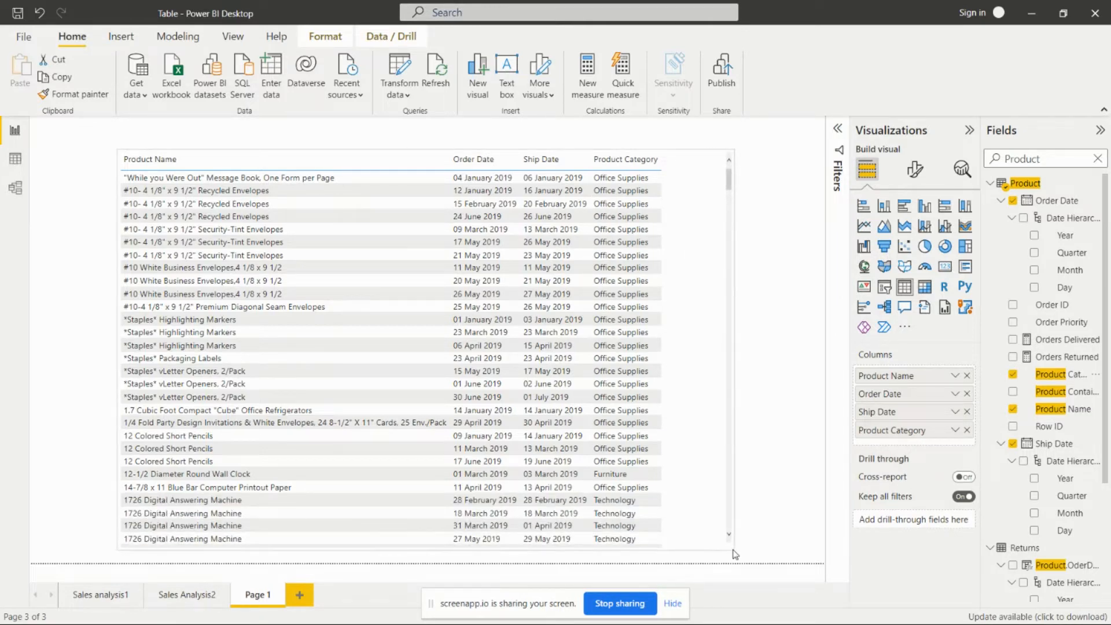
{"action": "left_click_drag", "start_coordinate": [119, 151], "coordinate": [45, 131]}
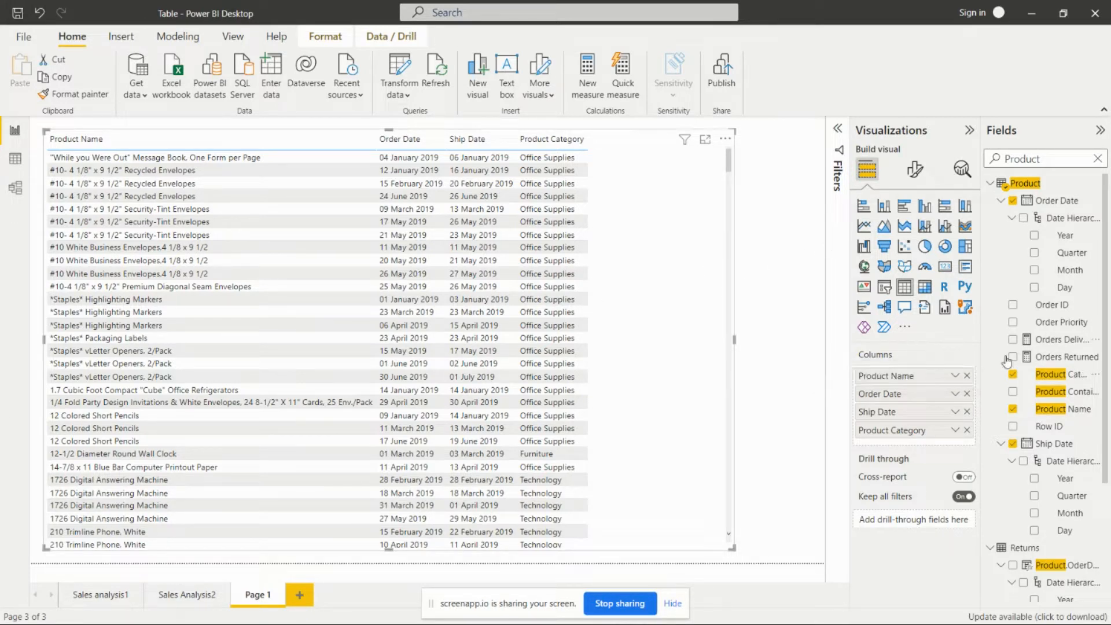
Open the table's visual formatting options and apply the None style preset
{"action": "left_click", "coordinate": [919, 173]}
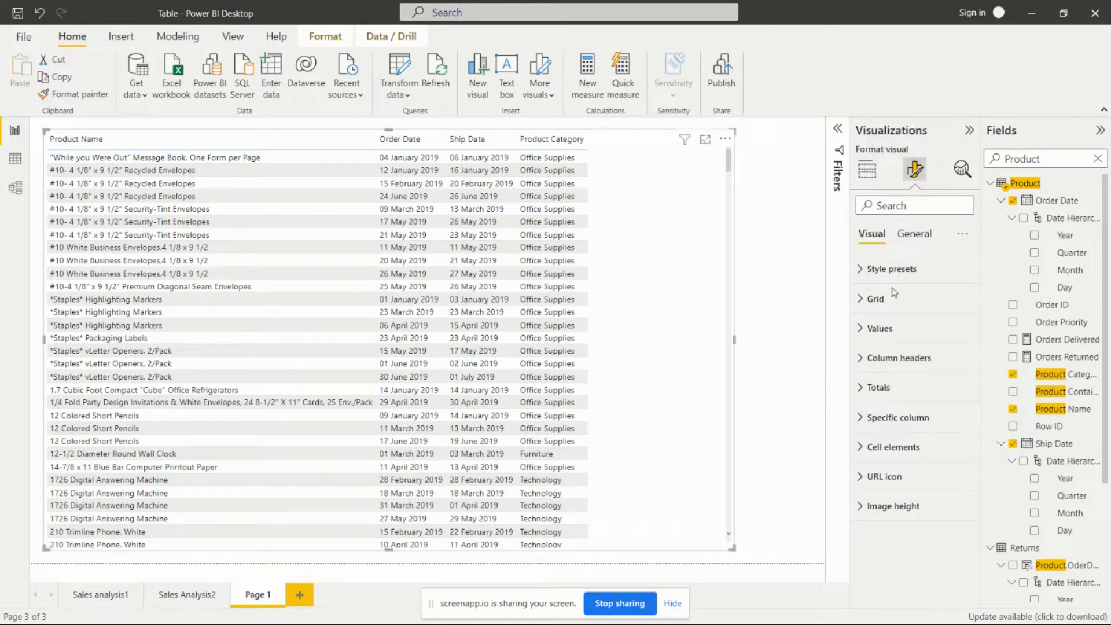
{"action": "left_click", "coordinate": [863, 270]}
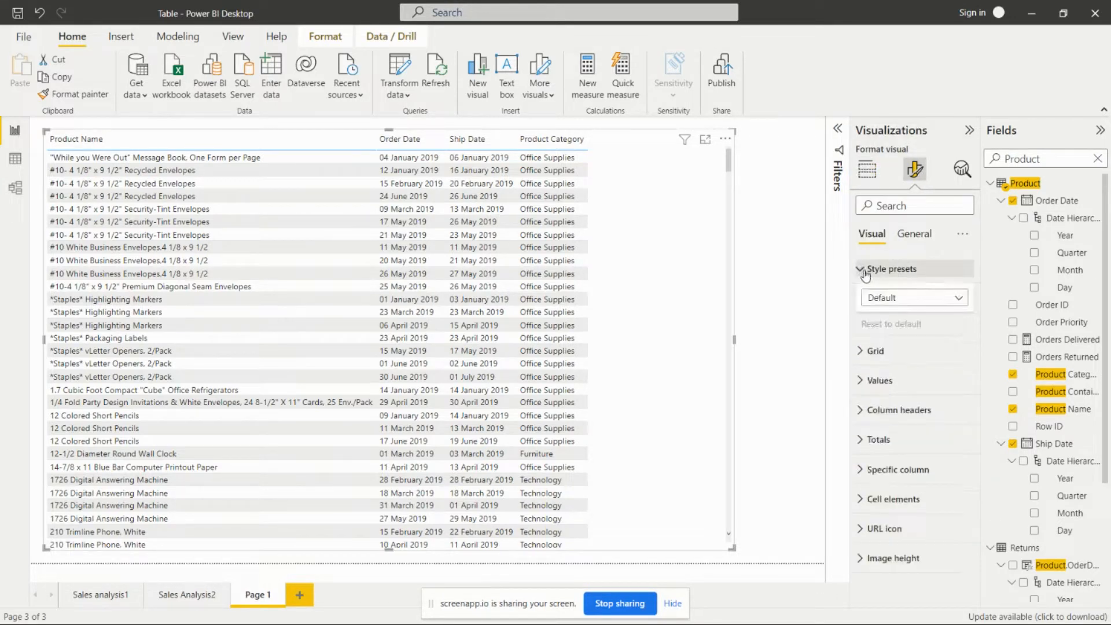
{"action": "left_click", "coordinate": [892, 299]}
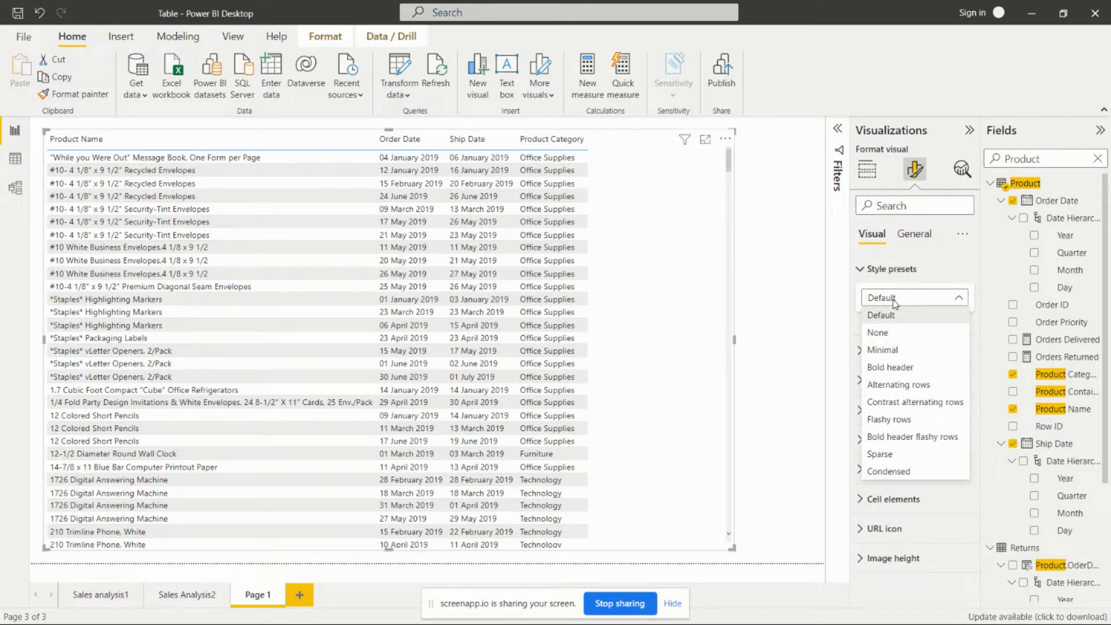
{"action": "left_click", "coordinate": [889, 333]}
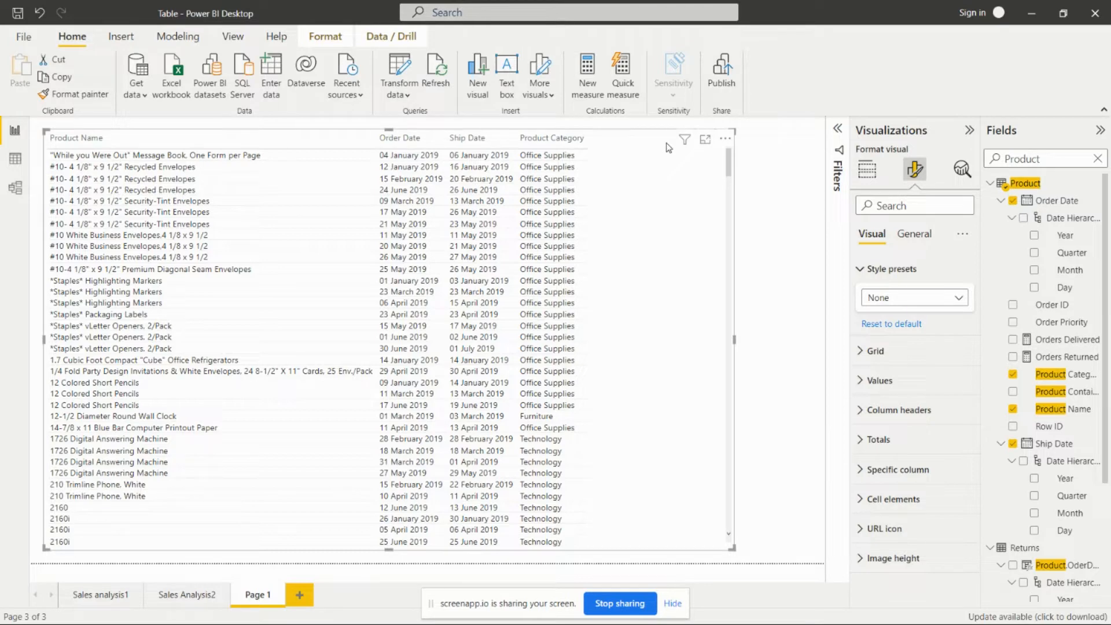
Try the Minimal style preset on the table, followed by Bold header
{"action": "left_click", "coordinate": [930, 296]}
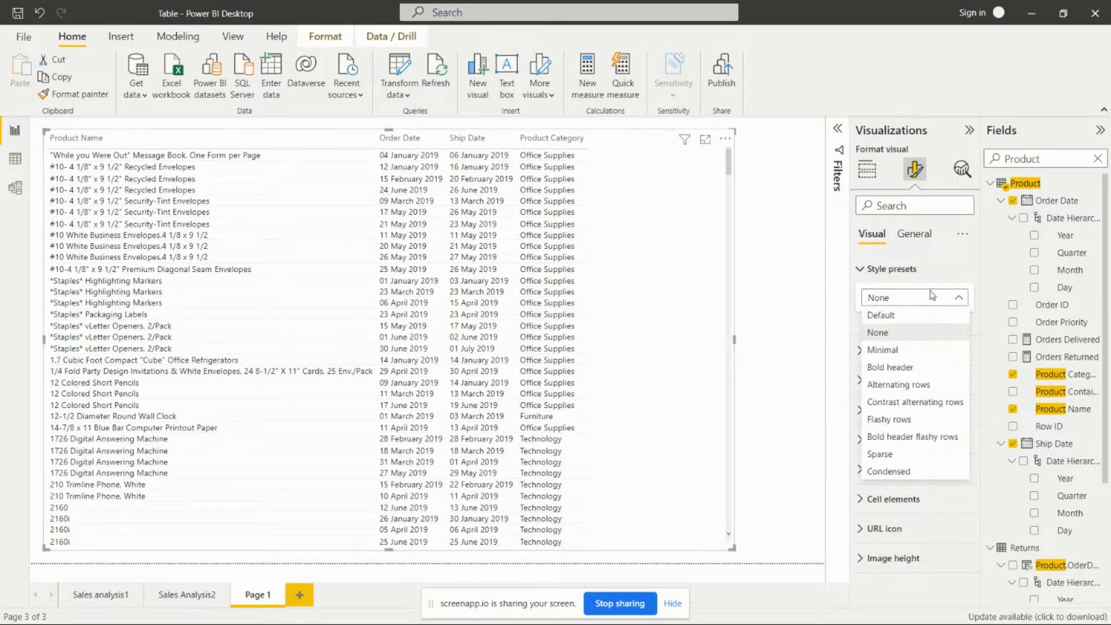
{"action": "left_click", "coordinate": [902, 349]}
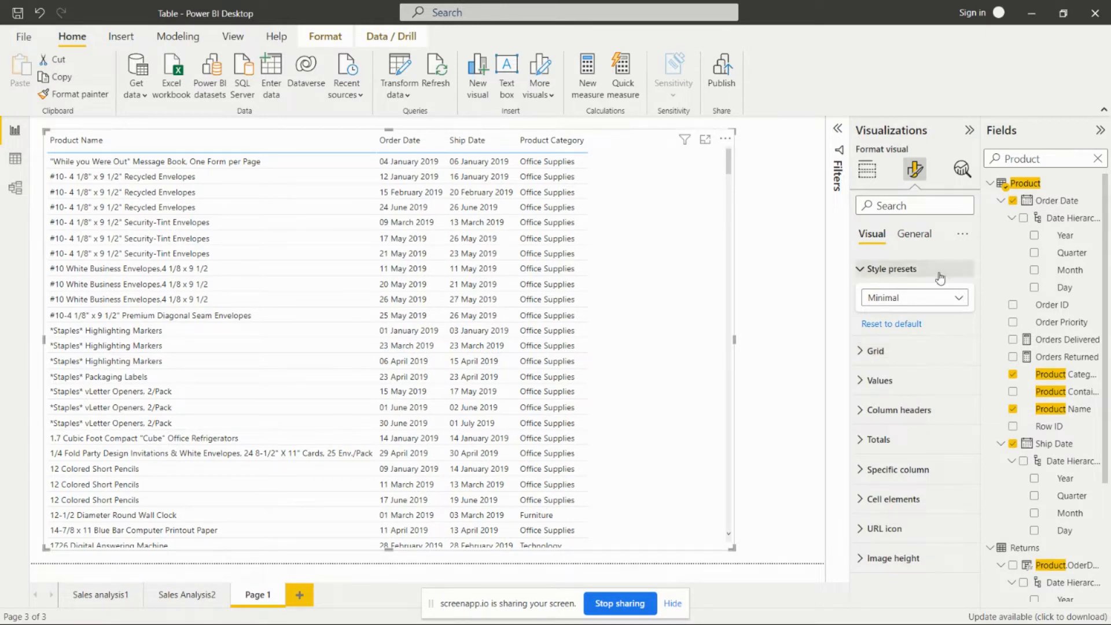
{"action": "left_click", "coordinate": [915, 298]}
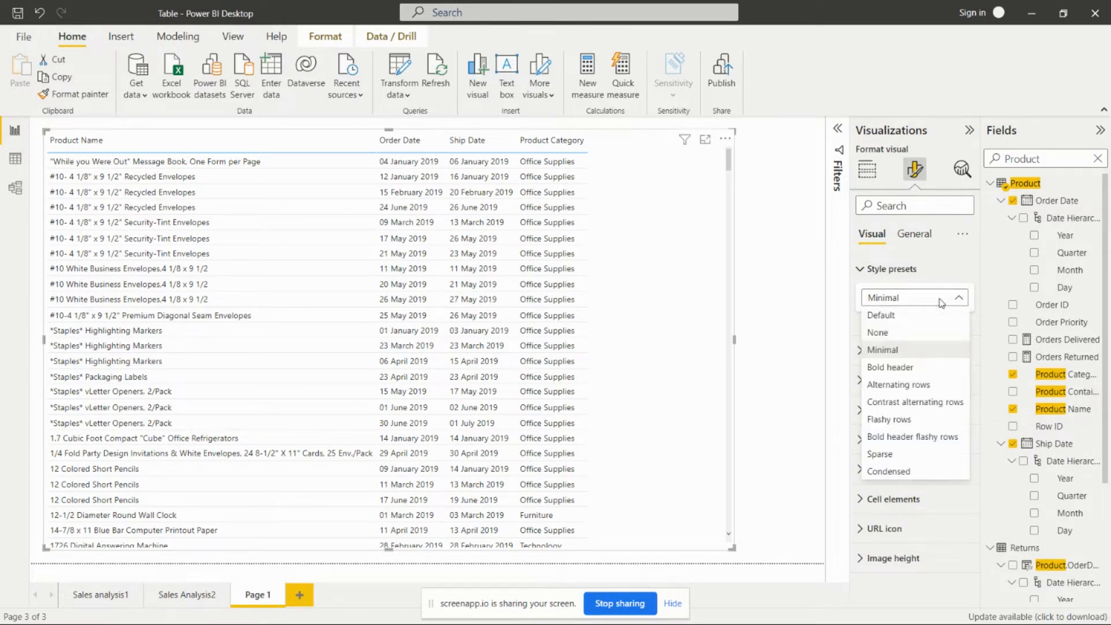
{"action": "left_click", "coordinate": [905, 367]}
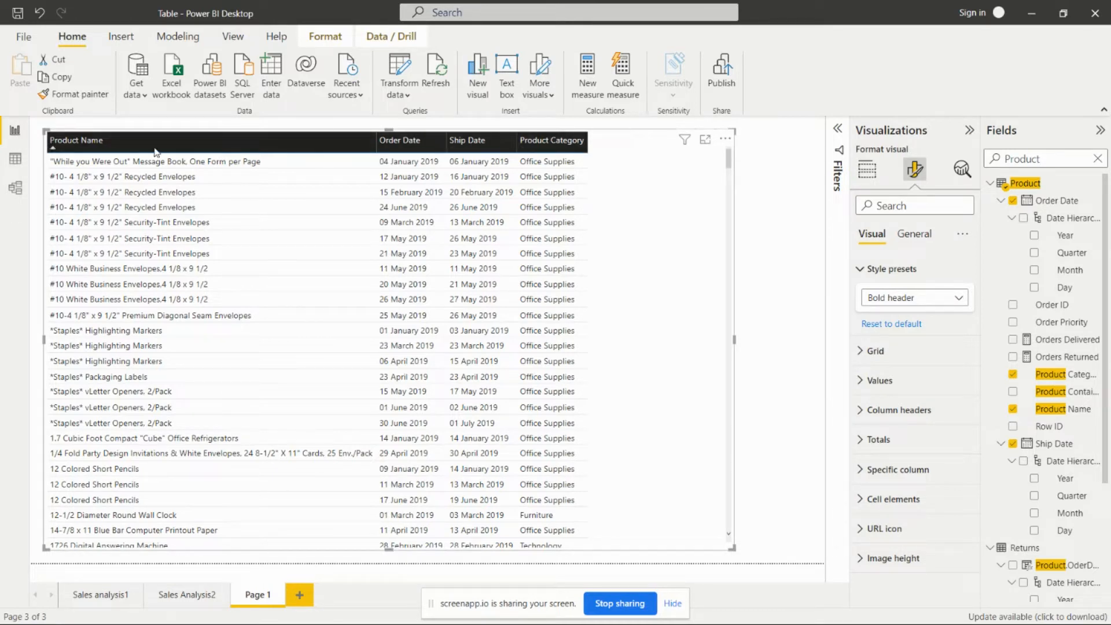
Try the Alternating rows style preset on the table, followed by Contrast alternating rows
{"action": "left_click", "coordinate": [927, 297]}
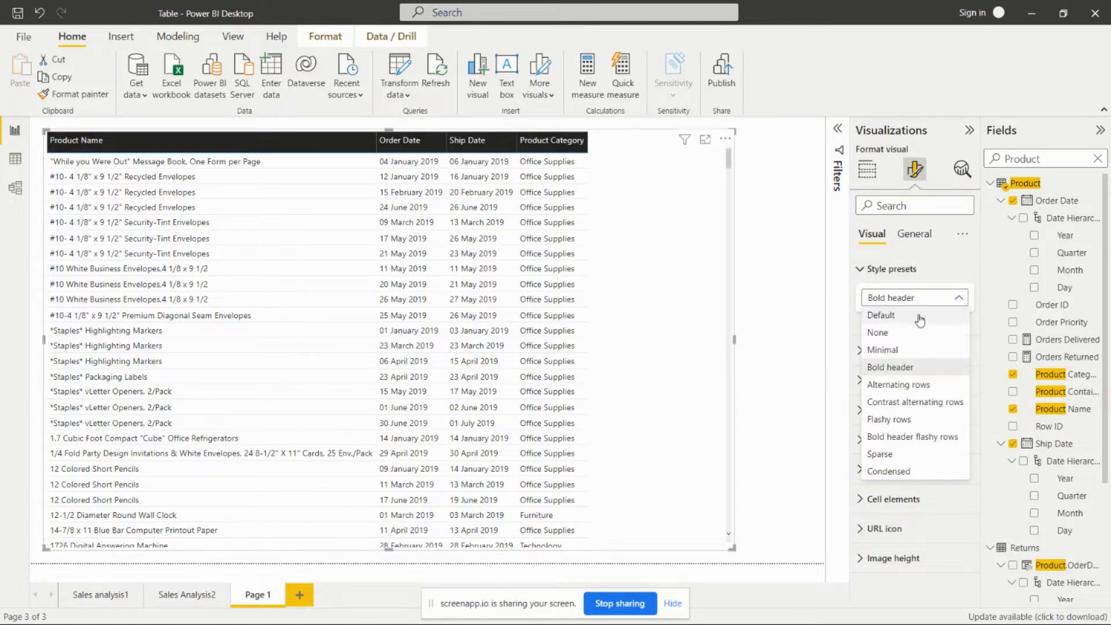
{"action": "left_click", "coordinate": [898, 385]}
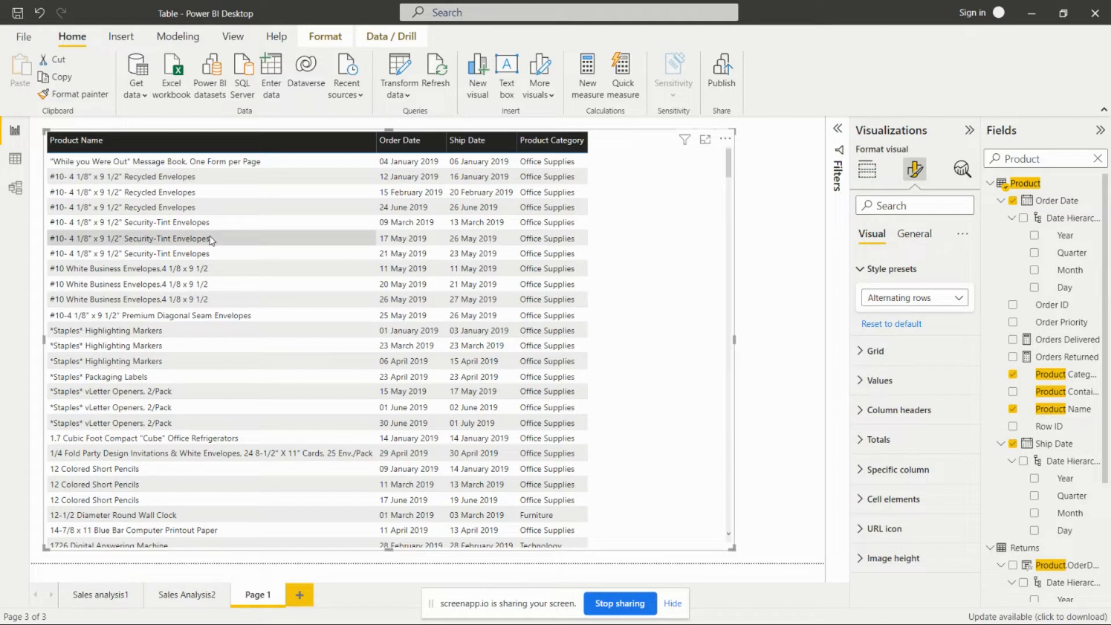
{"action": "left_click", "coordinate": [945, 297]}
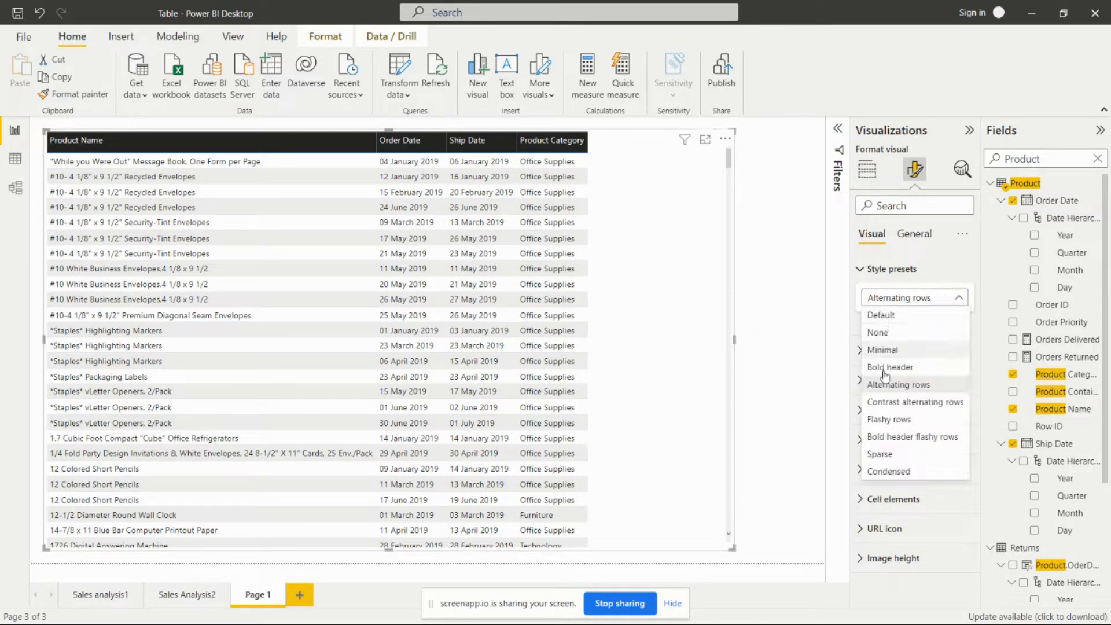
{"action": "left_click", "coordinate": [887, 403]}
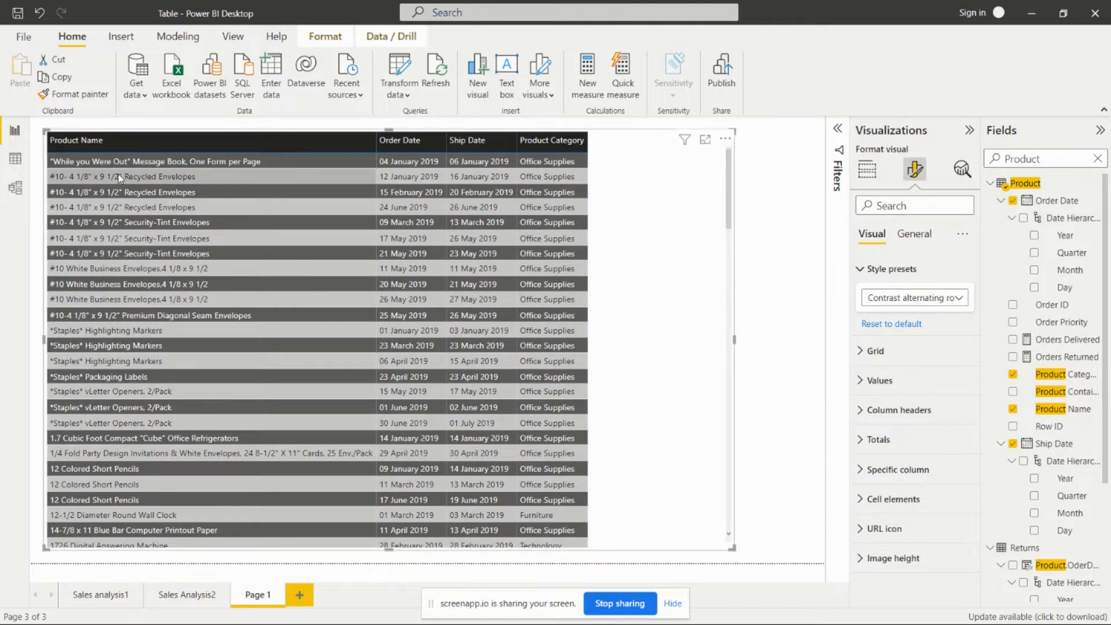
Try the Flashy rows style preset on the table, and replace it with Bold header flashy rows
{"action": "left_click", "coordinate": [951, 298]}
{"action": "left_click", "coordinate": [910, 420]}
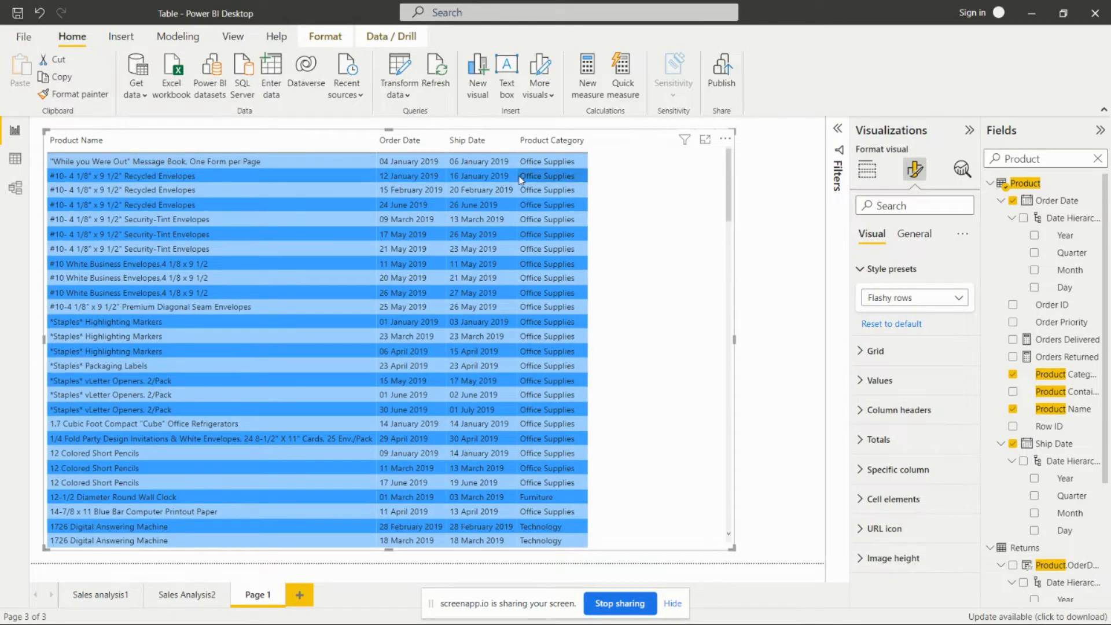
{"action": "left_click", "coordinate": [906, 302]}
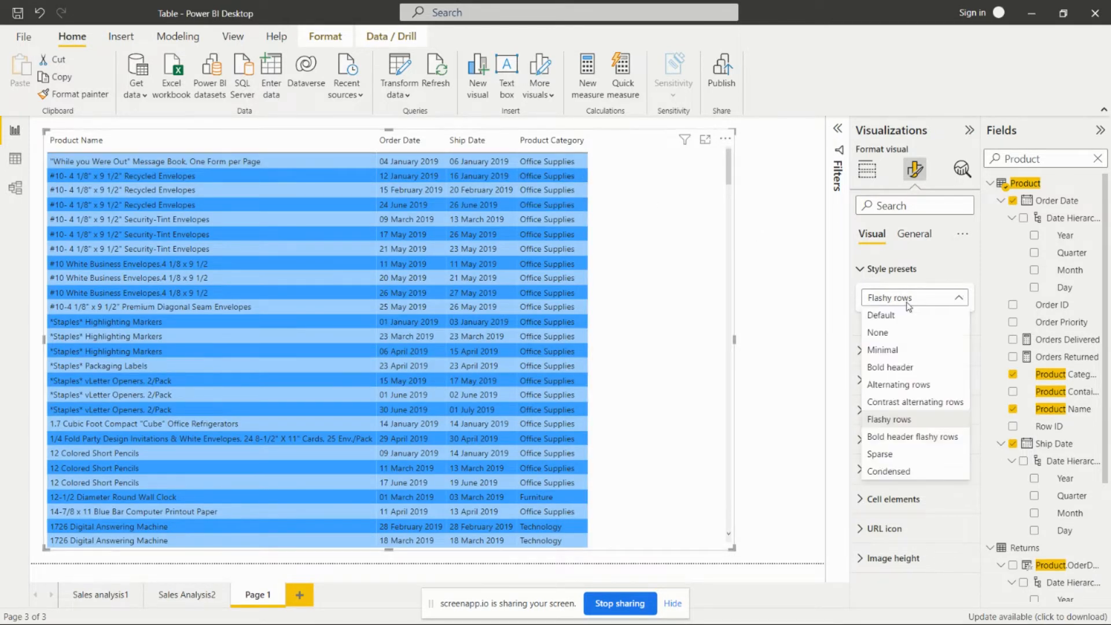
{"action": "left_click", "coordinate": [901, 437]}
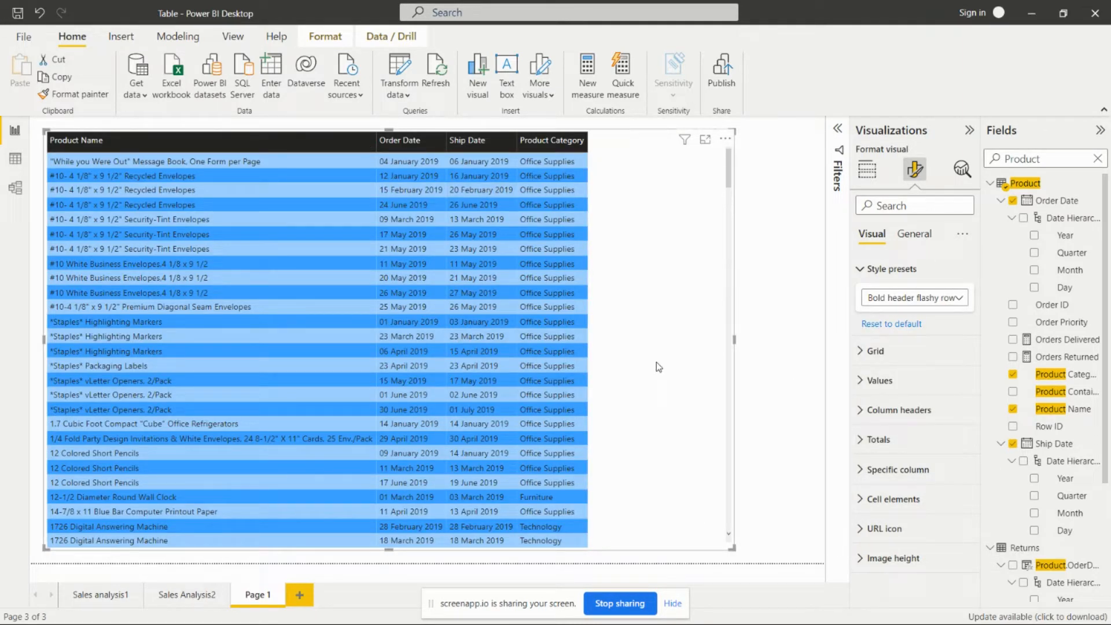
Try the Sparse and Condensed style presets on the table, and return it to the Default preset
{"action": "left_click", "coordinate": [955, 298]}
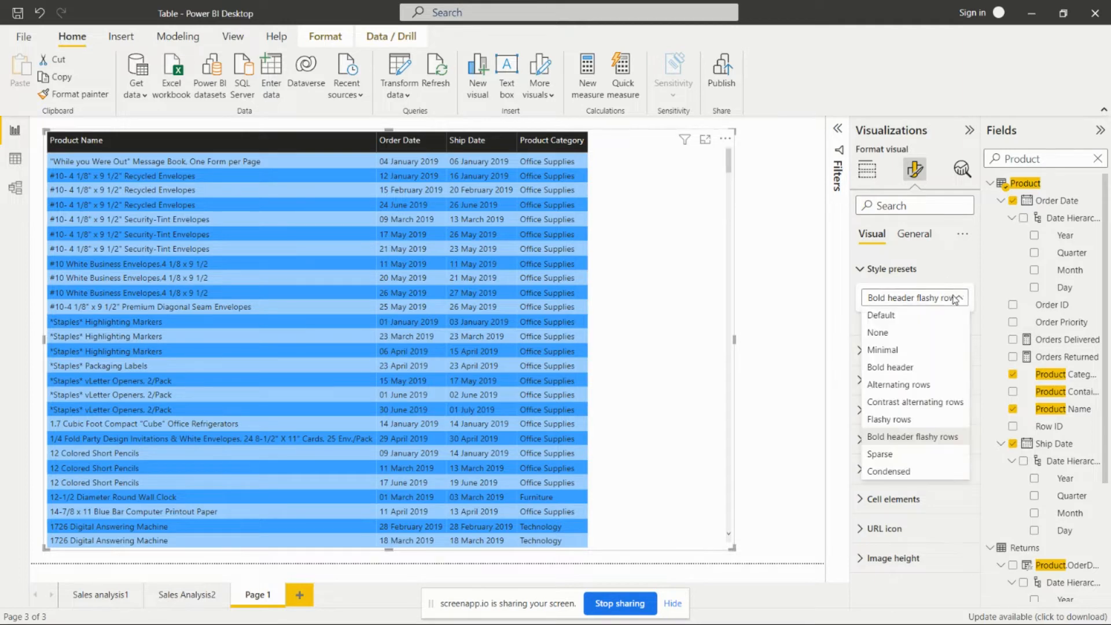
{"action": "left_click", "coordinate": [894, 453]}
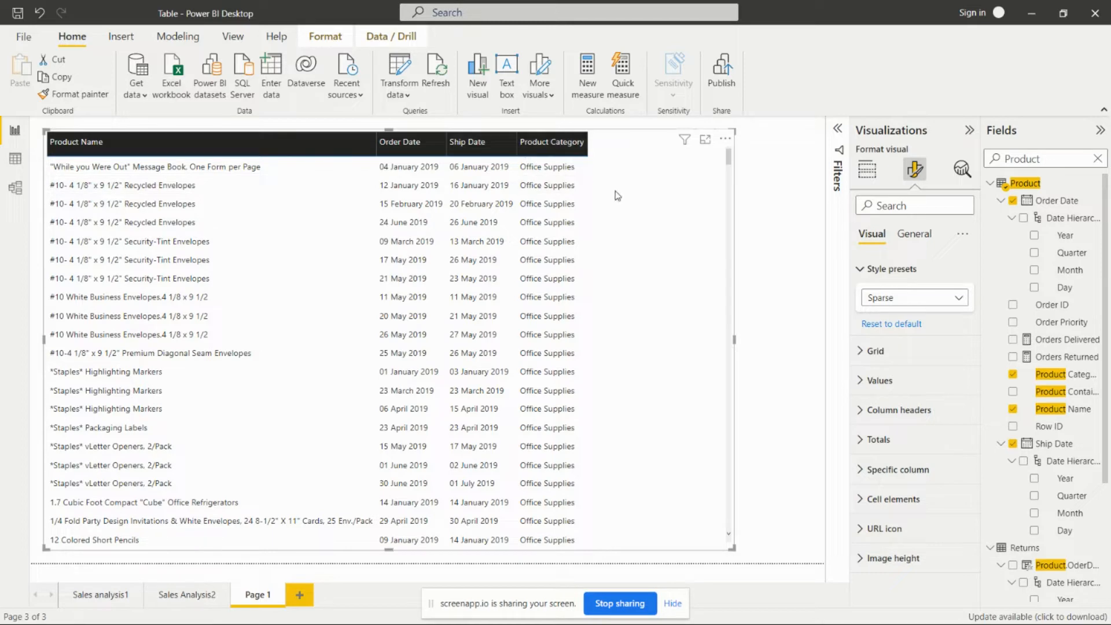
{"action": "left_click", "coordinate": [919, 302]}
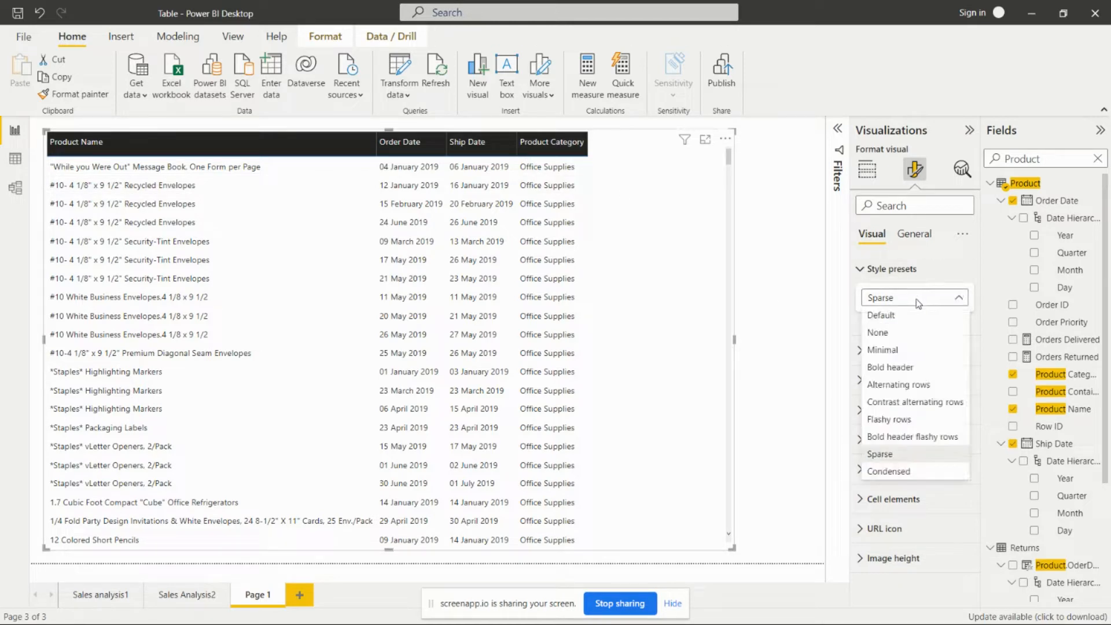
{"action": "left_click", "coordinate": [894, 470]}
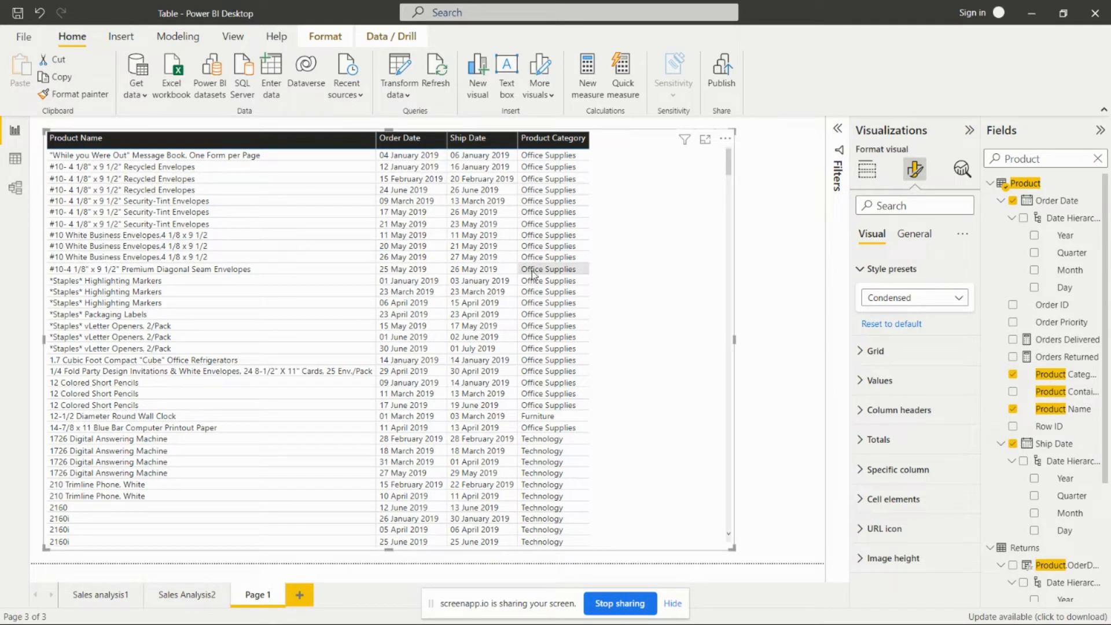
{"action": "left_click", "coordinate": [890, 298]}
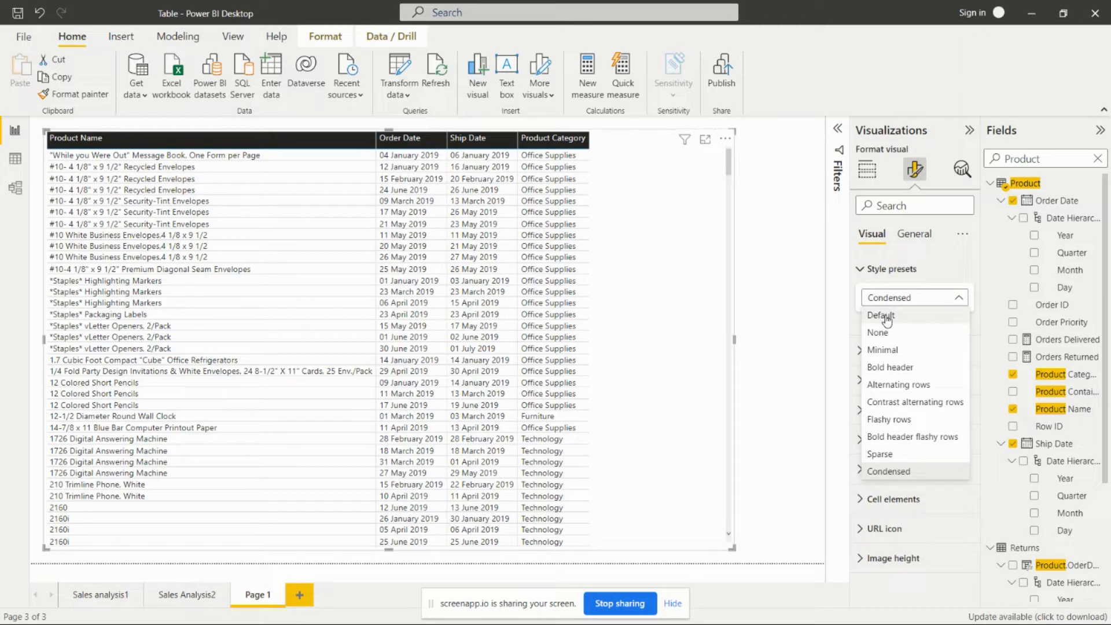
{"action": "left_click", "coordinate": [886, 316]}
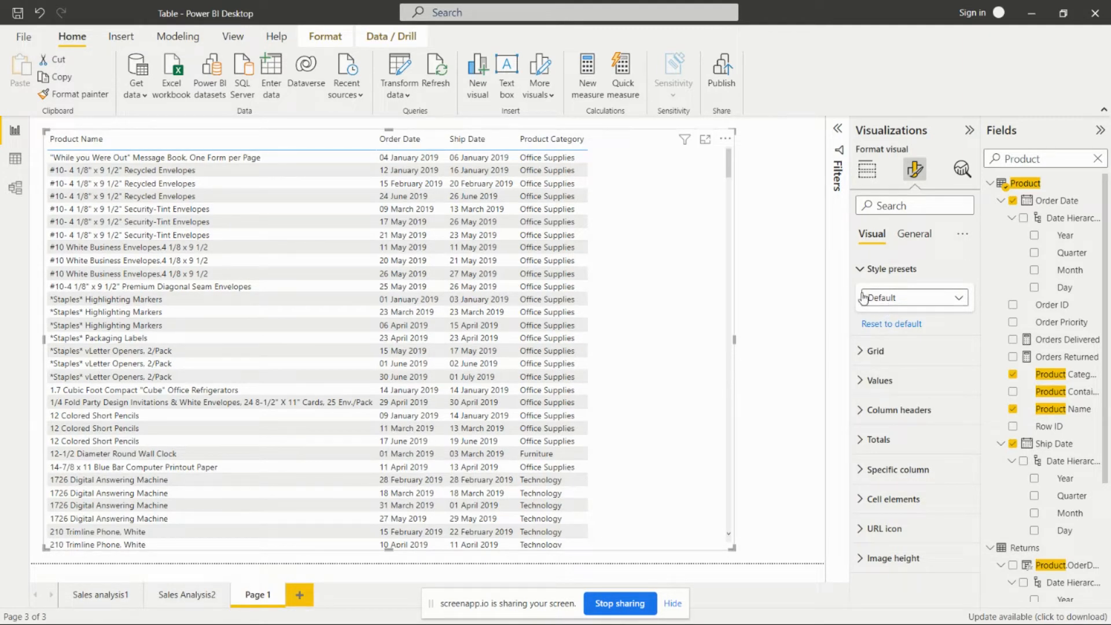
Expand the table's grid formatting options and apply the Minimal style preset
{"action": "left_click", "coordinate": [863, 352]}
{"action": "scroll", "coordinate": [887, 335], "scroll_direction": "down", "scroll_amount": 1}
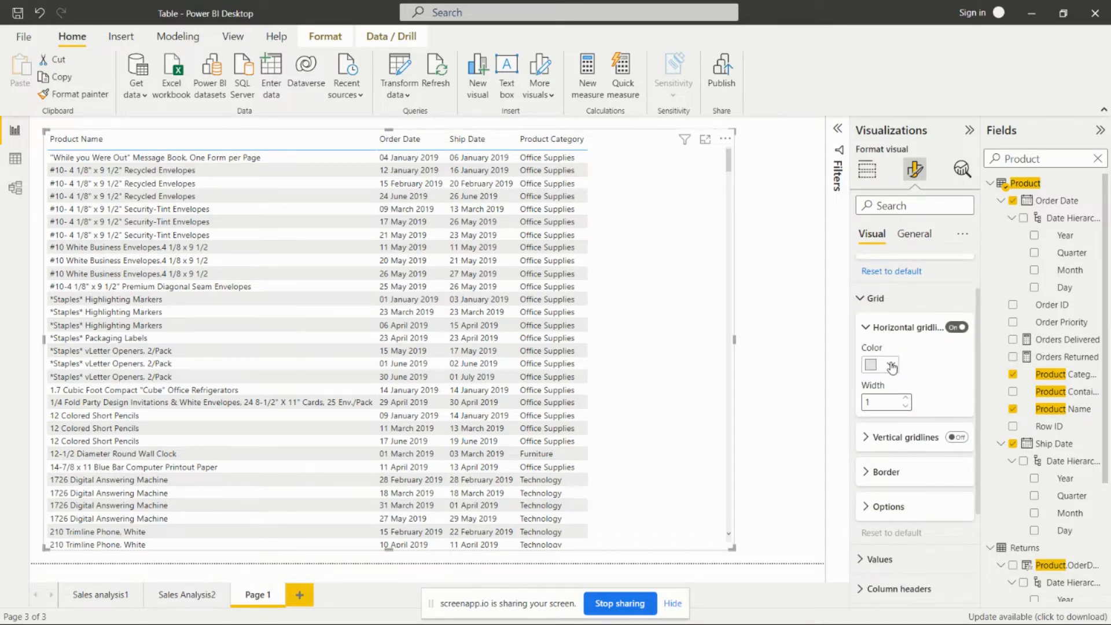
{"action": "scroll", "coordinate": [902, 318], "scroll_direction": "up", "scroll_amount": 2}
{"action": "left_click", "coordinate": [905, 300]}
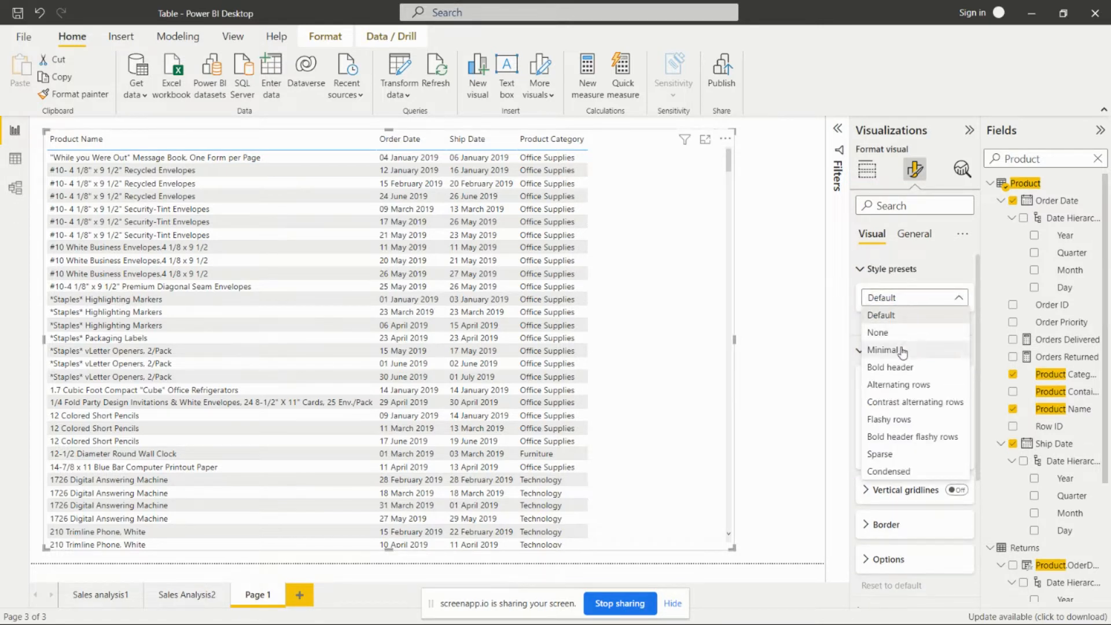
{"action": "left_click", "coordinate": [884, 350]}
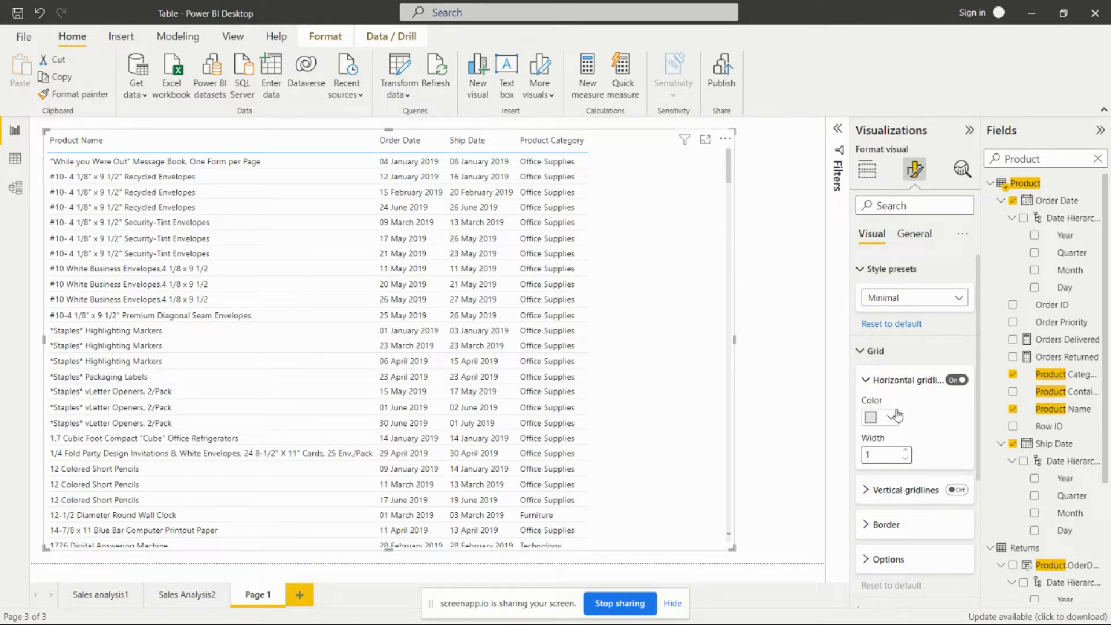
Switch the table's horizontal gridlines off and on again, and turn on the vertical gridlines
{"action": "left_click", "coordinate": [959, 381]}
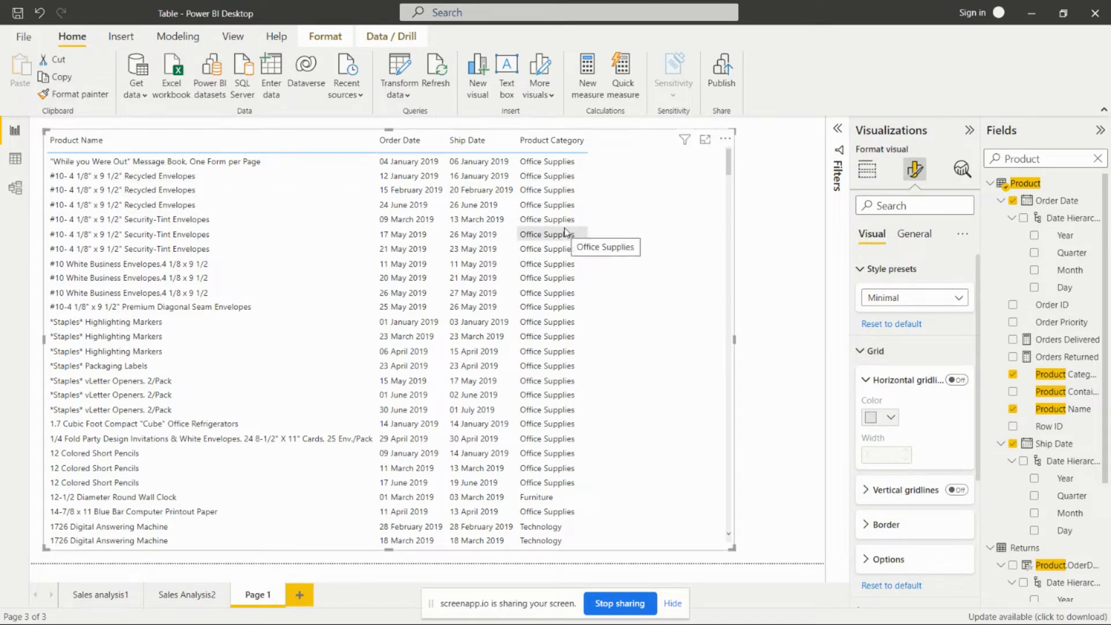
{"action": "left_click", "coordinate": [959, 381]}
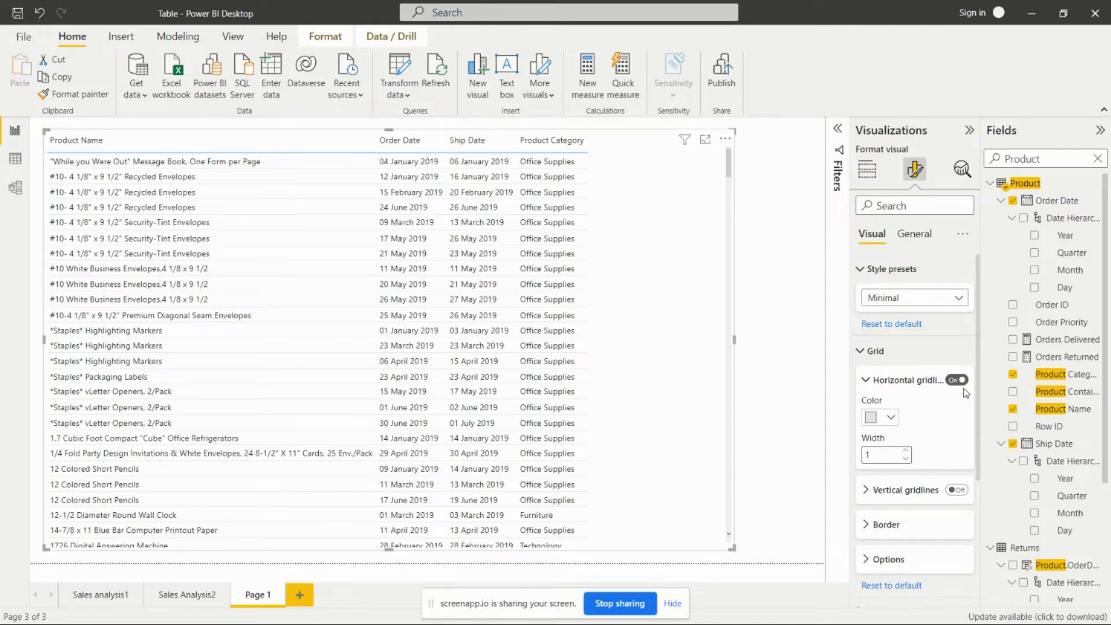
{"action": "scroll", "coordinate": [952, 405], "scroll_direction": "down", "scroll_amount": 3}
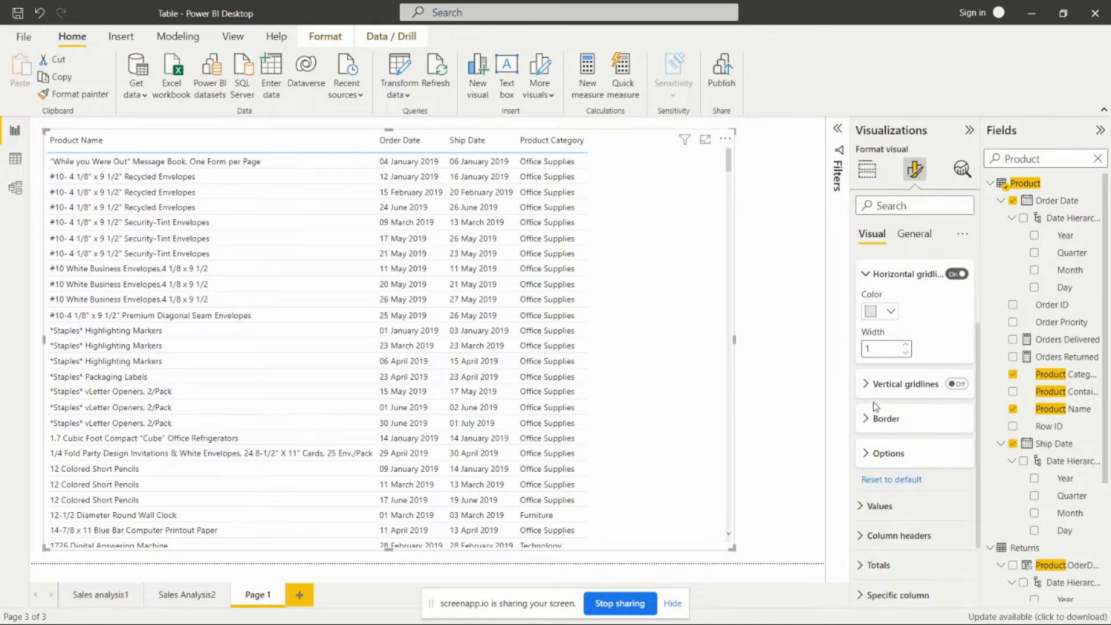
{"action": "left_click", "coordinate": [956, 385]}
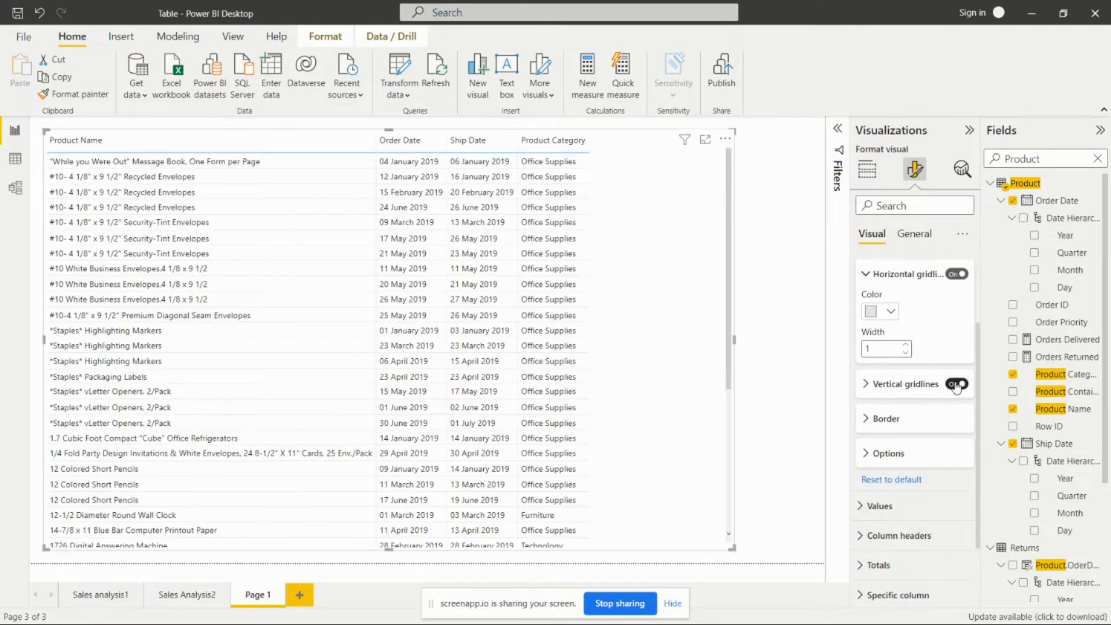
{"action": "left_click", "coordinate": [891, 312]}
{"action": "left_click", "coordinate": [900, 358]}
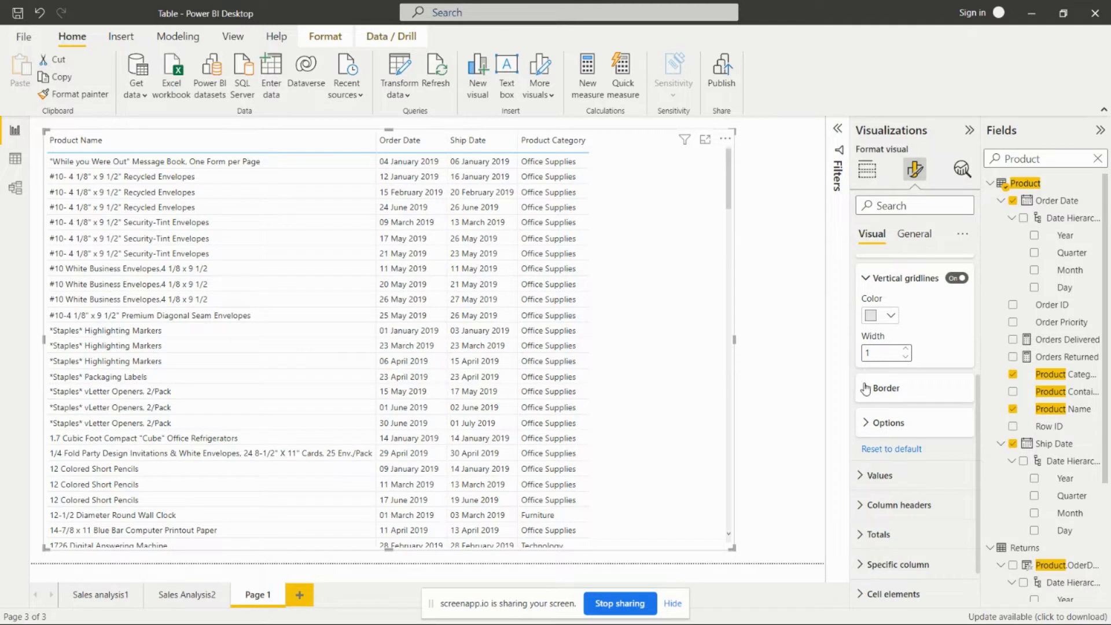
Add top, left and right borders to the table's column header section
{"action": "left_click", "coordinate": [866, 389]}
{"action": "scroll", "coordinate": [926, 399], "scroll_direction": "down", "scroll_amount": 1}
{"action": "scroll", "coordinate": [926, 400], "scroll_direction": "down", "scroll_amount": 2}
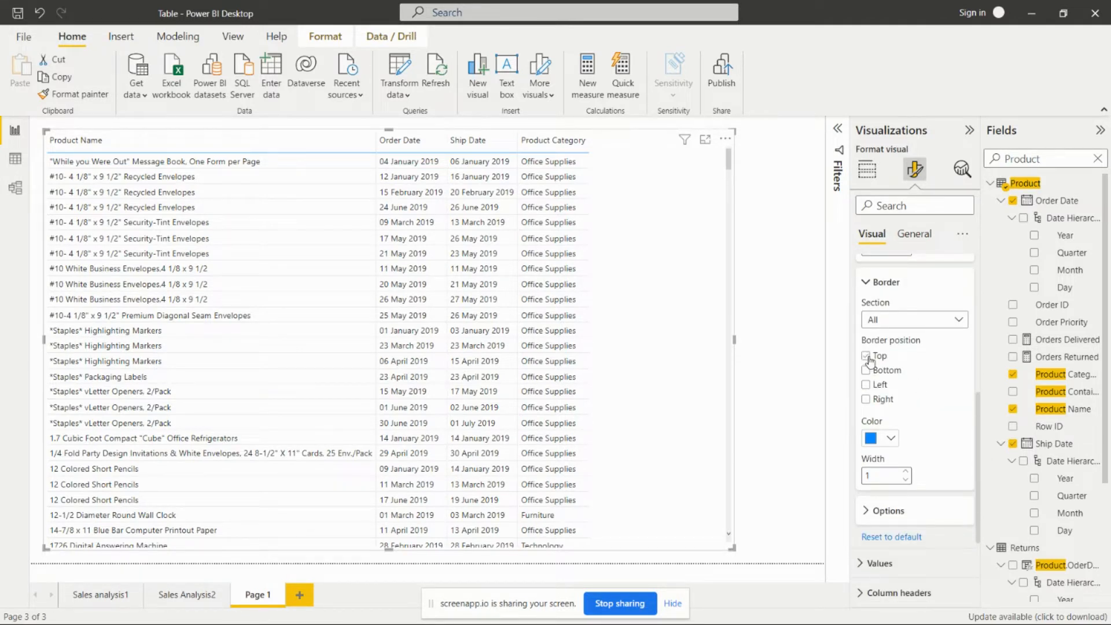
{"action": "left_click", "coordinate": [878, 322]}
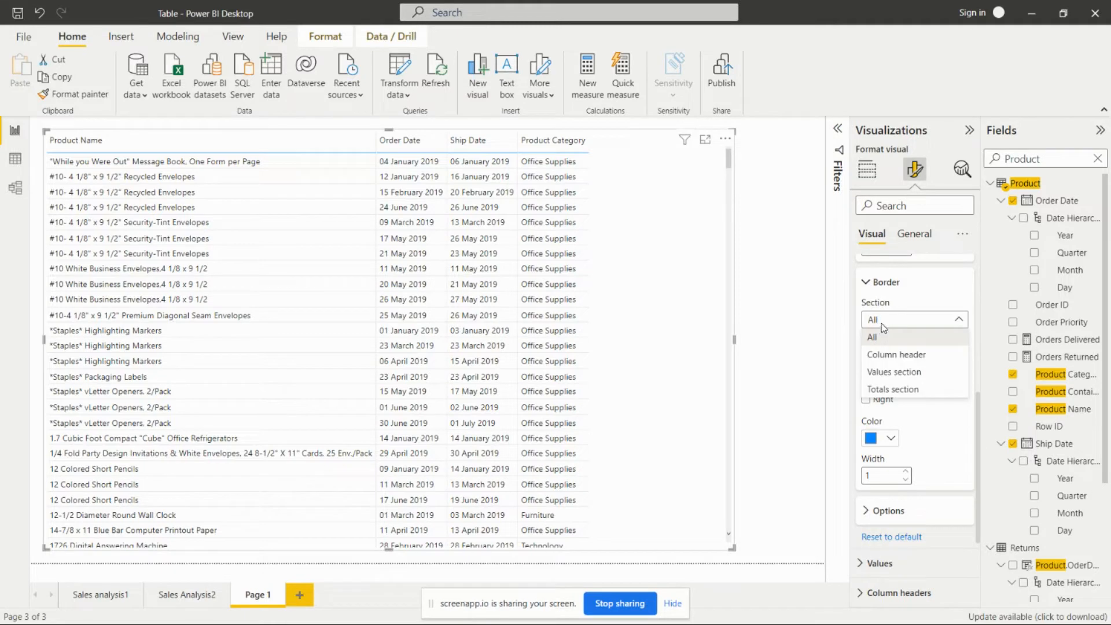
{"action": "left_click", "coordinate": [901, 355]}
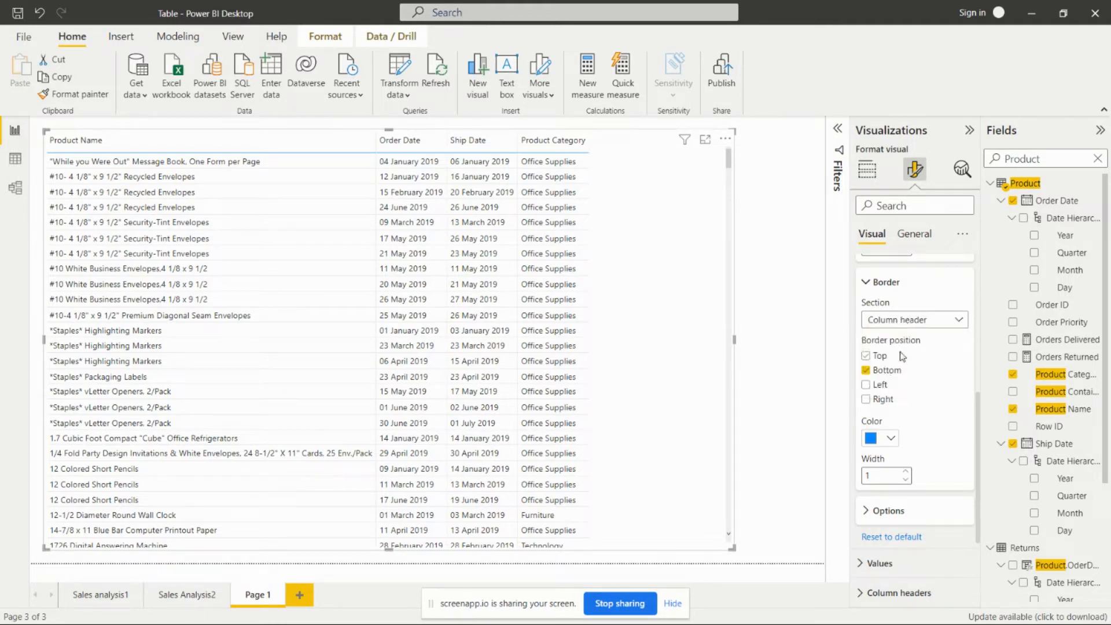
{"action": "left_click", "coordinate": [867, 357]}
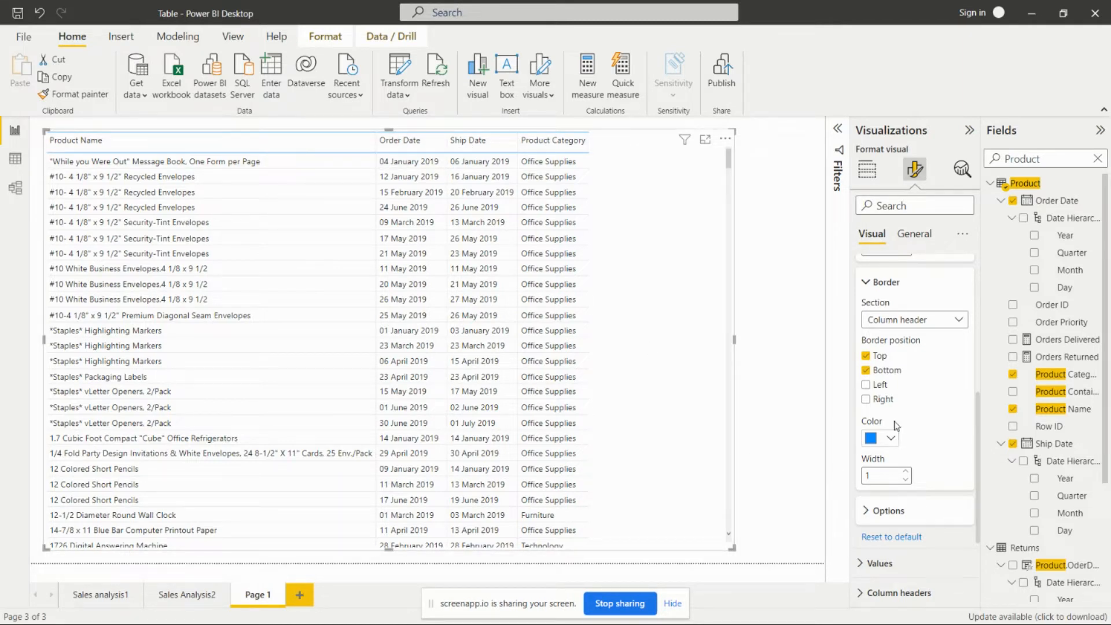
{"action": "left_click", "coordinate": [866, 385]}
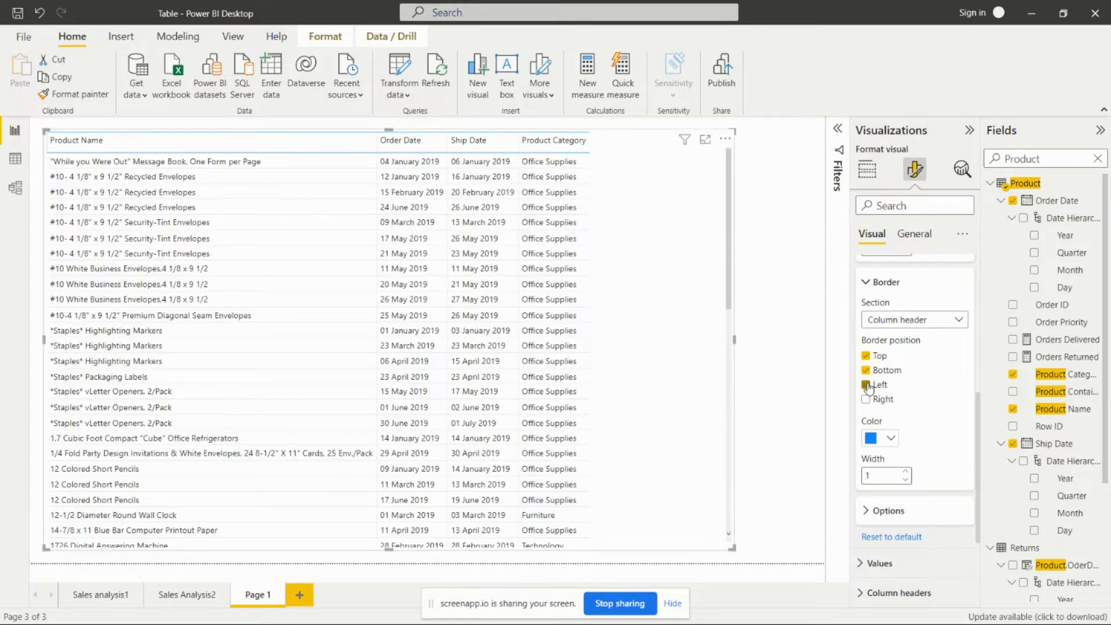
{"action": "left_click", "coordinate": [866, 399]}
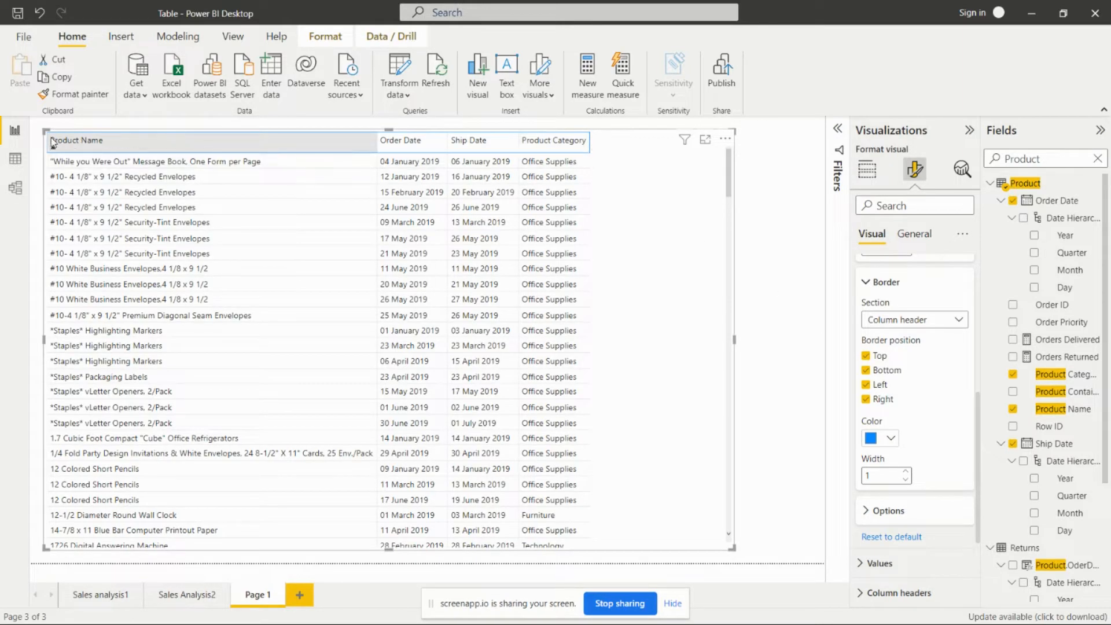
Apply top, bottom, left and right borders to all sections of the table
{"action": "left_click", "coordinate": [954, 322]}
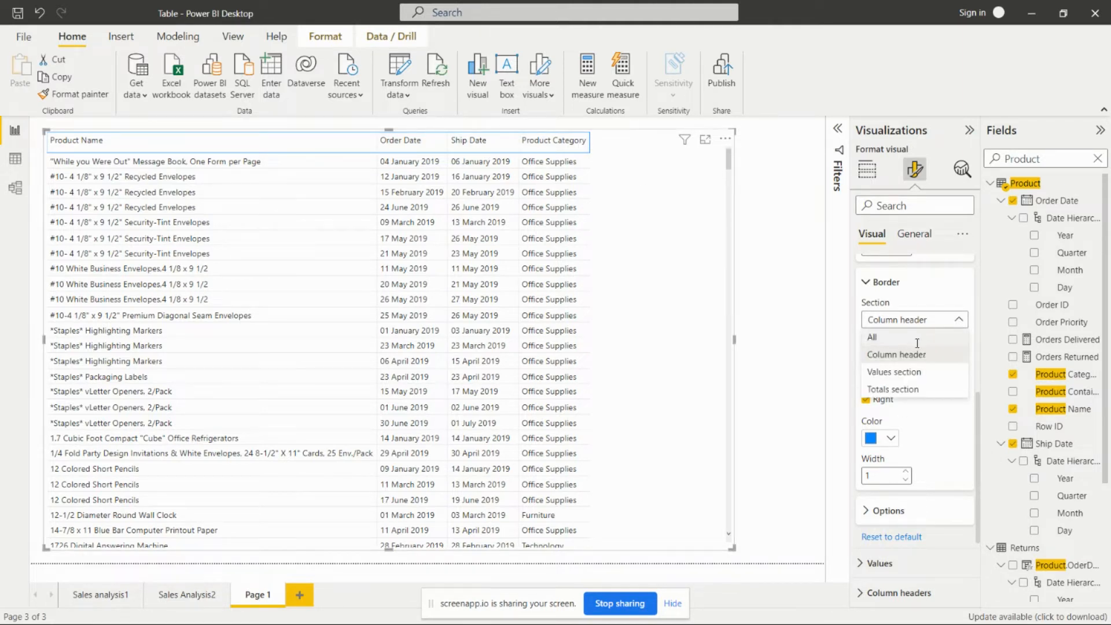
{"action": "left_click", "coordinate": [917, 340]}
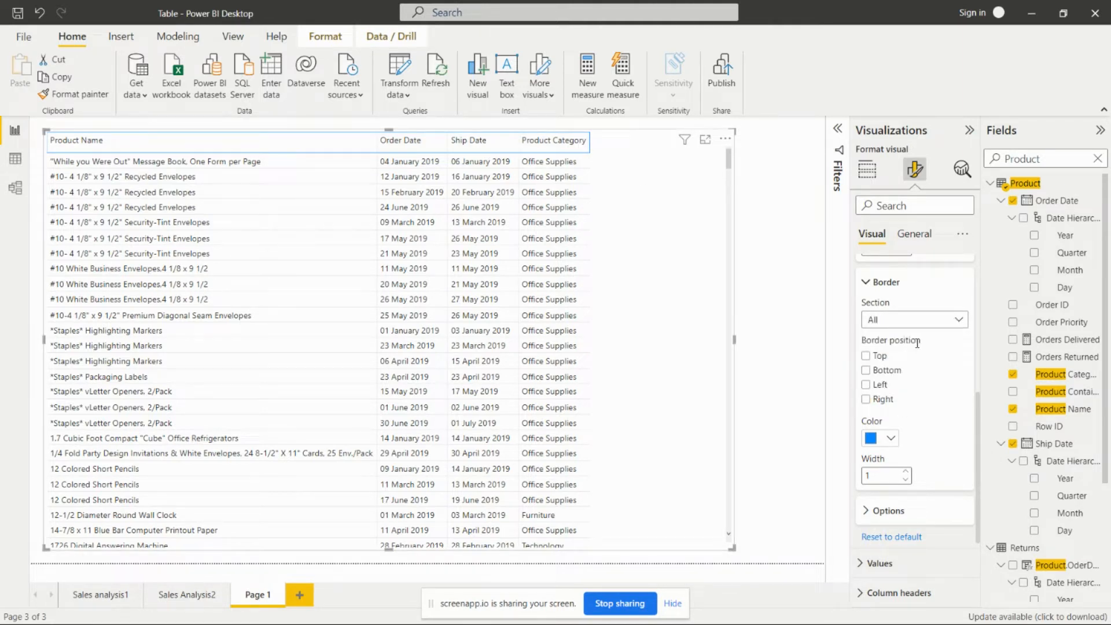
{"action": "left_click", "coordinate": [866, 356]}
{"action": "left_click", "coordinate": [866, 371]}
{"action": "left_click", "coordinate": [867, 385]}
{"action": "left_click", "coordinate": [866, 401]}
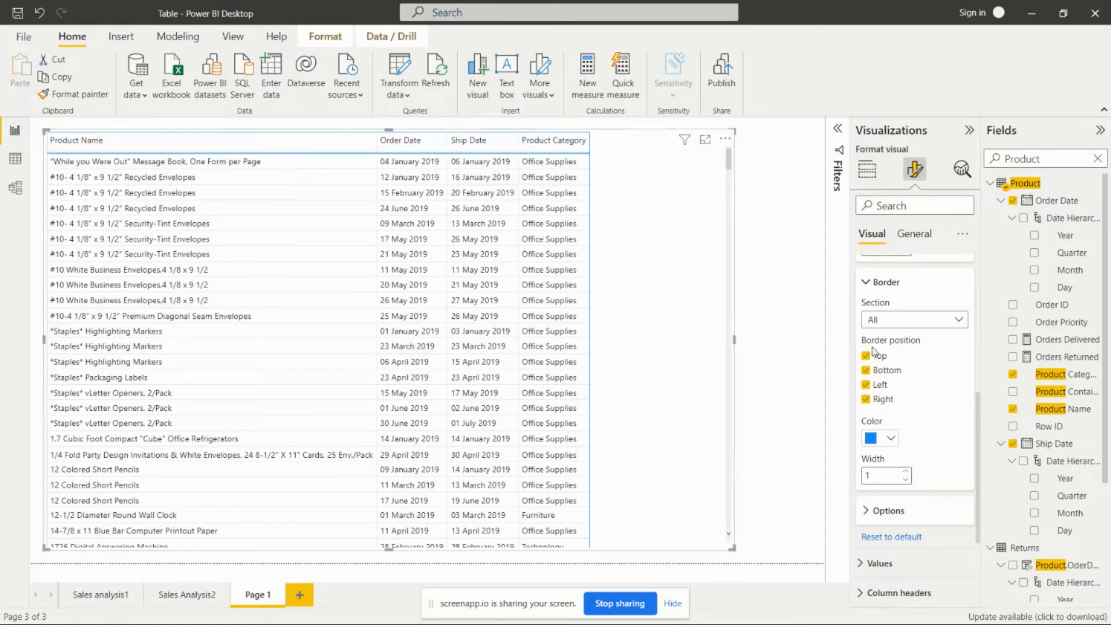
Review the border settings of the values and totals sections, and check the table down to its last rows
{"action": "left_click", "coordinate": [928, 320]}
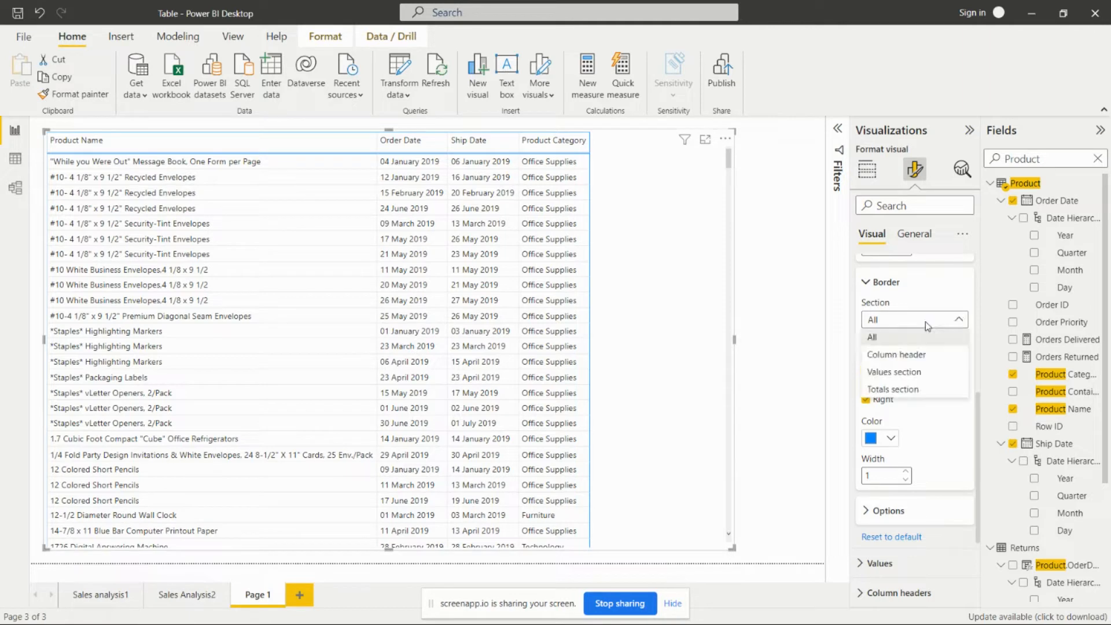
{"action": "left_click", "coordinate": [901, 372]}
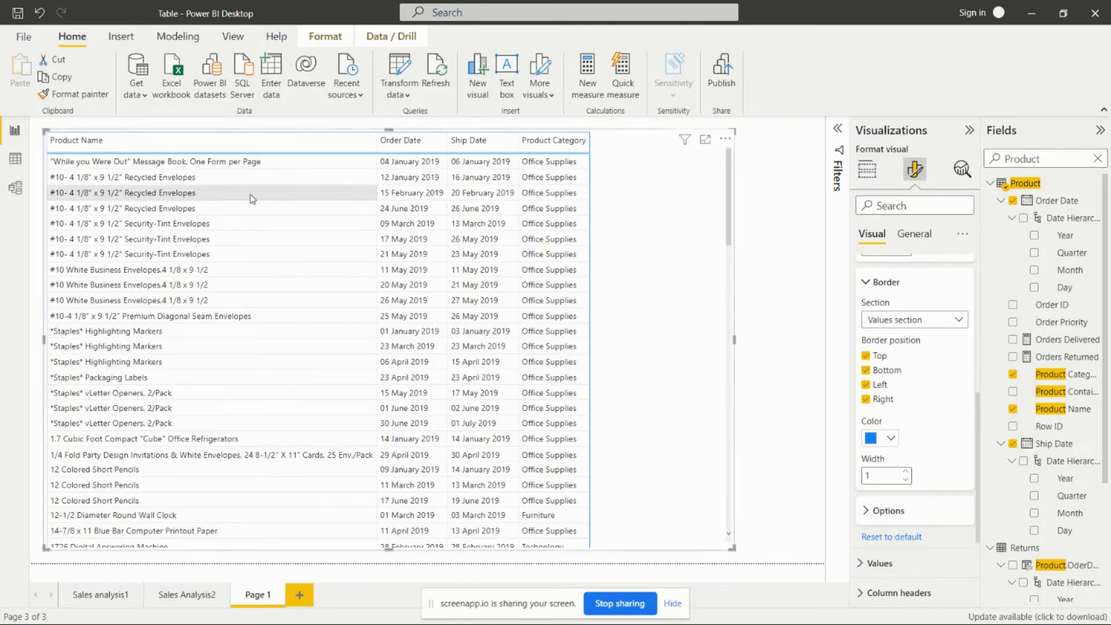
{"action": "left_click", "coordinate": [949, 320]}
{"action": "left_click", "coordinate": [911, 390]}
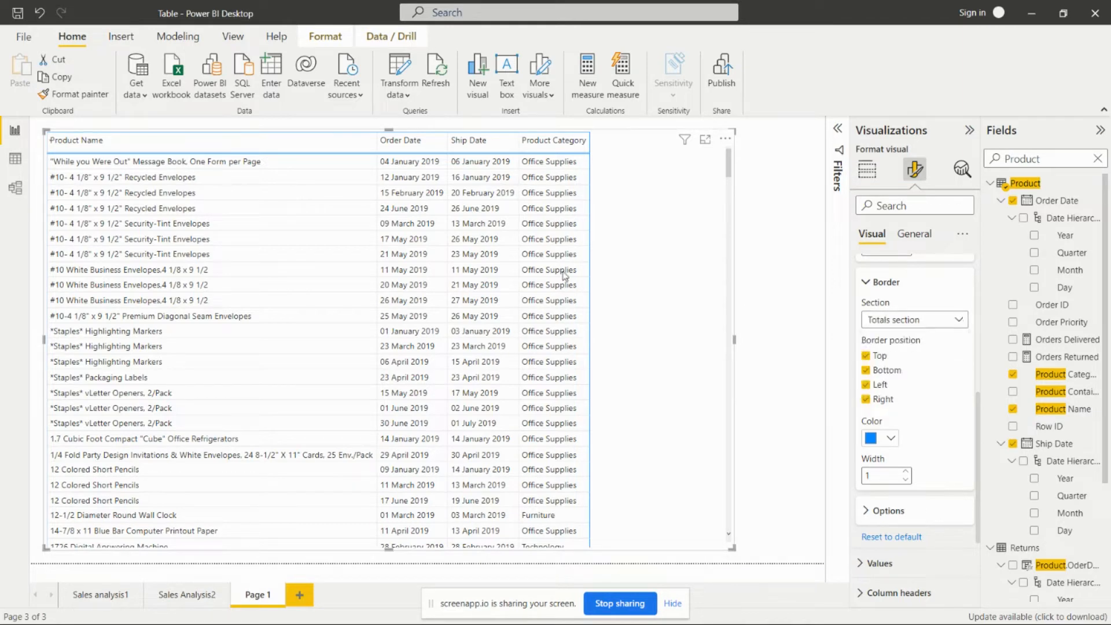
{"action": "left_click_drag", "start_coordinate": [727, 172], "coordinate": [717, 463]}
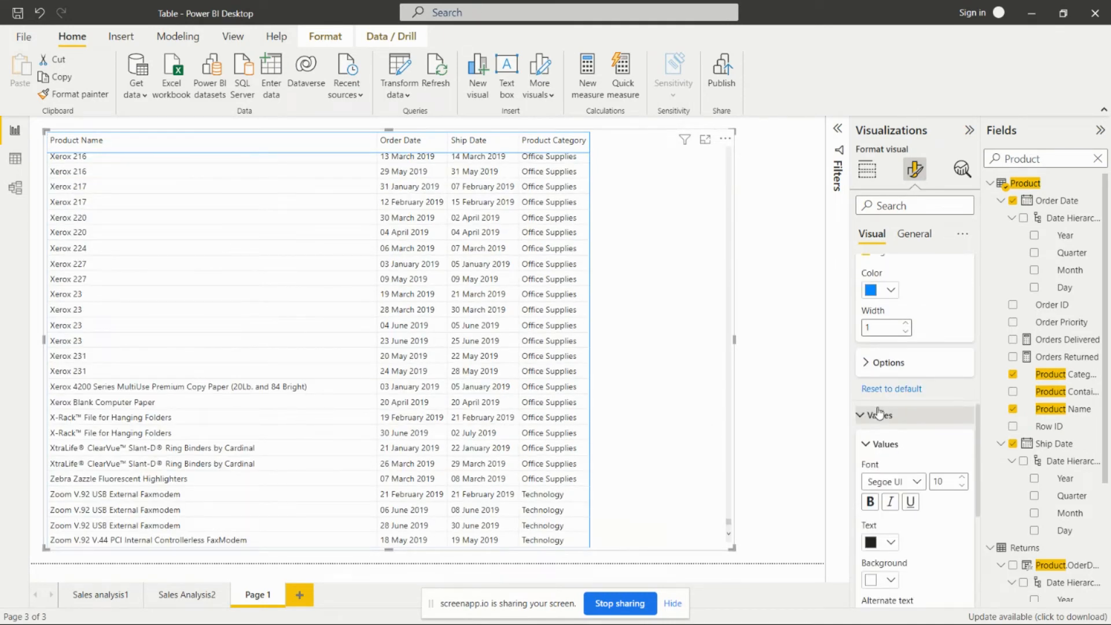
Set the table grid's row padding to 7 and its global font size to 13
{"action": "left_click", "coordinate": [868, 362]}
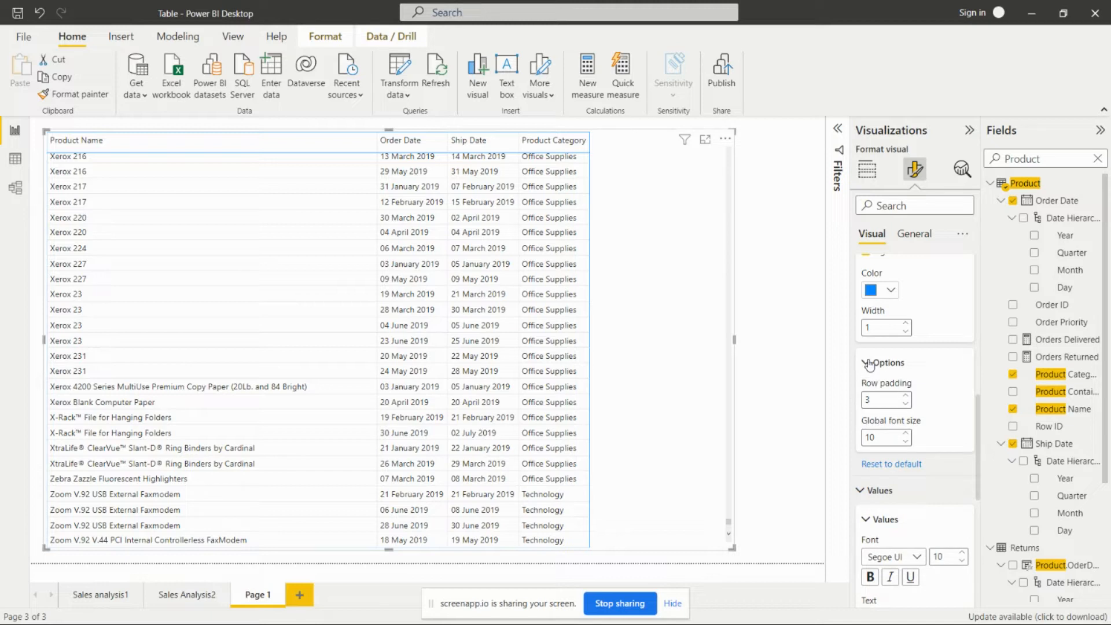
{"action": "left_click", "coordinate": [905, 397]}
{"action": "left_click", "coordinate": [905, 397]}
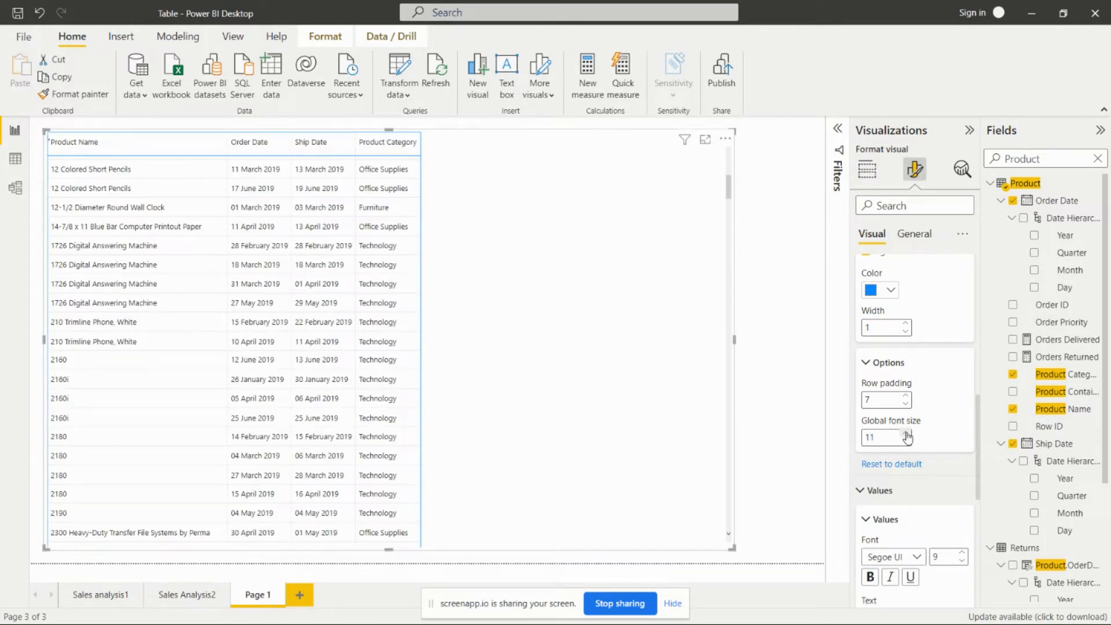
{"action": "left_click", "coordinate": [906, 434]}
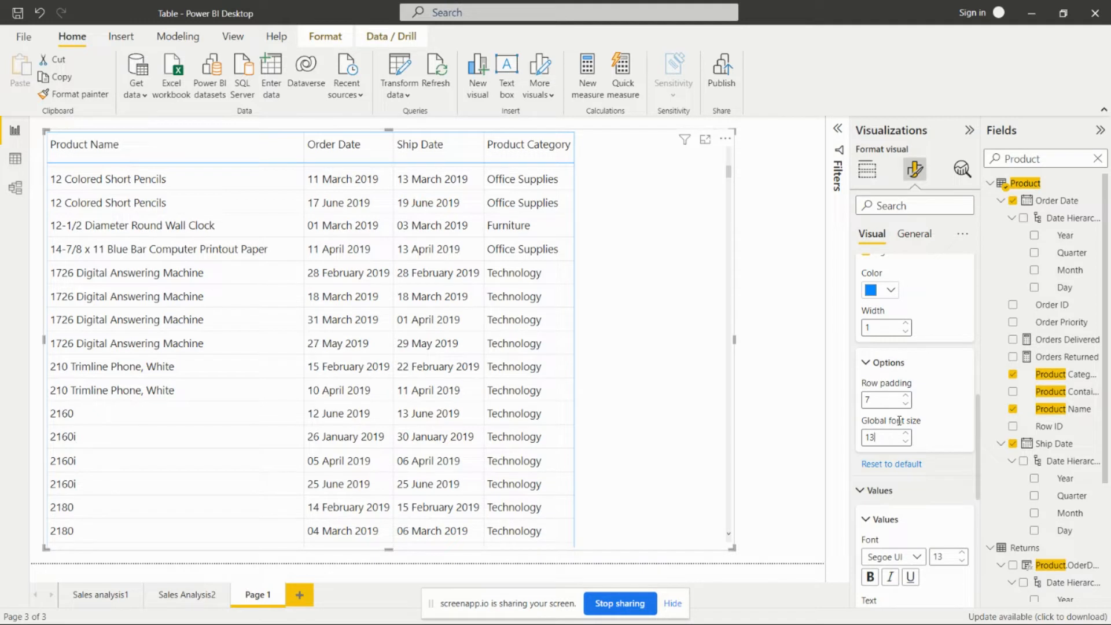
Set the table values' font size to 14 and their text color to dark orange
{"action": "scroll", "coordinate": [899, 365], "scroll_direction": "down", "scroll_amount": 3}
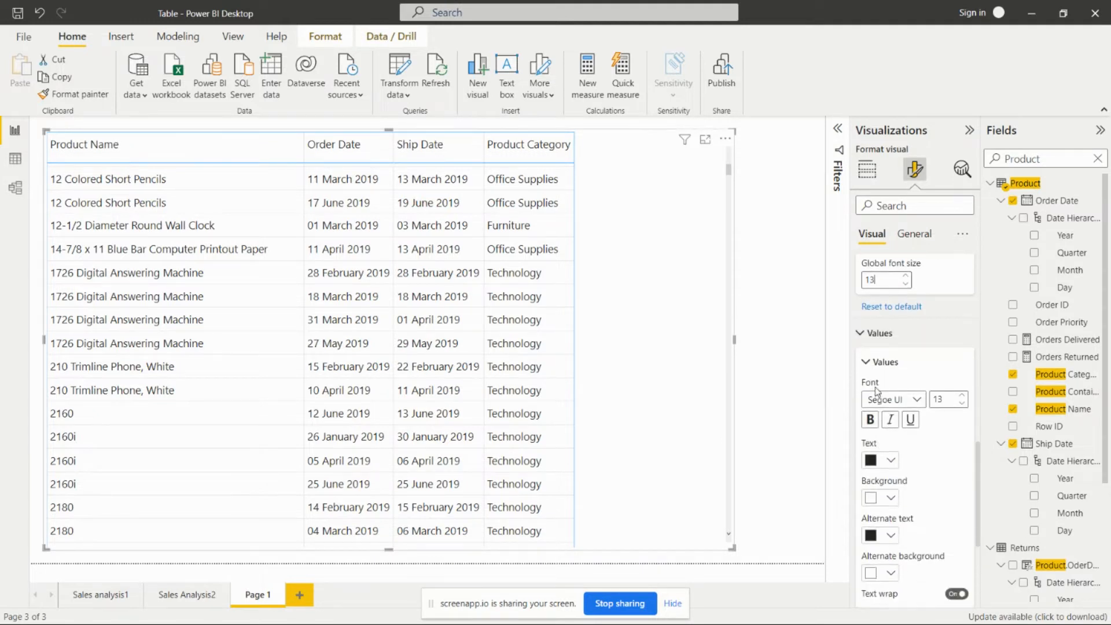
{"action": "scroll", "coordinate": [898, 365], "scroll_direction": "down", "scroll_amount": 2}
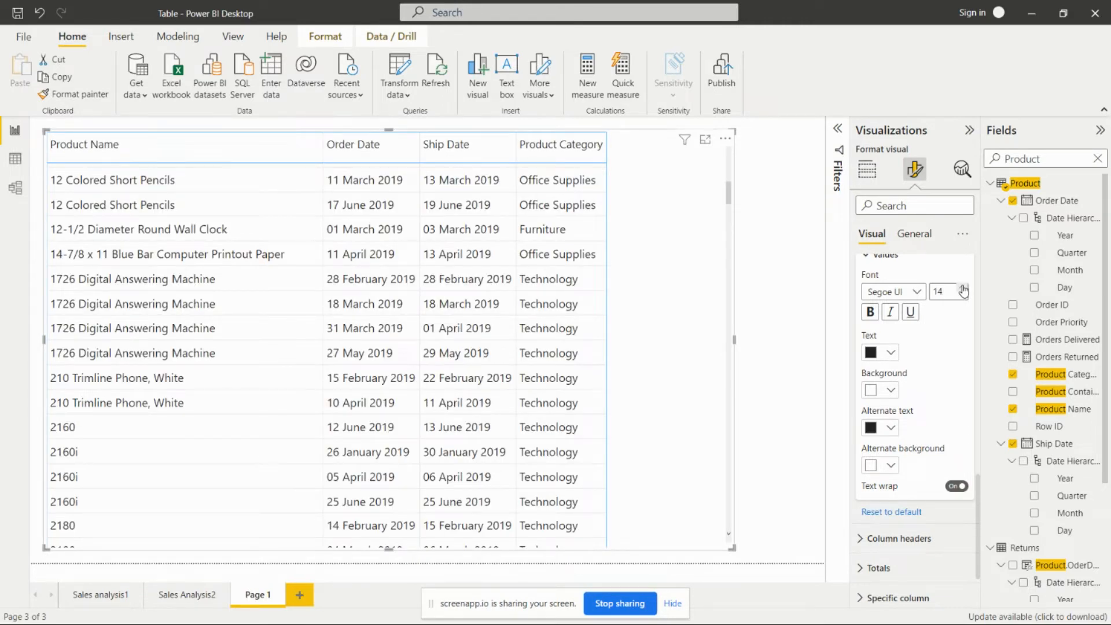
{"action": "left_click", "coordinate": [889, 354]}
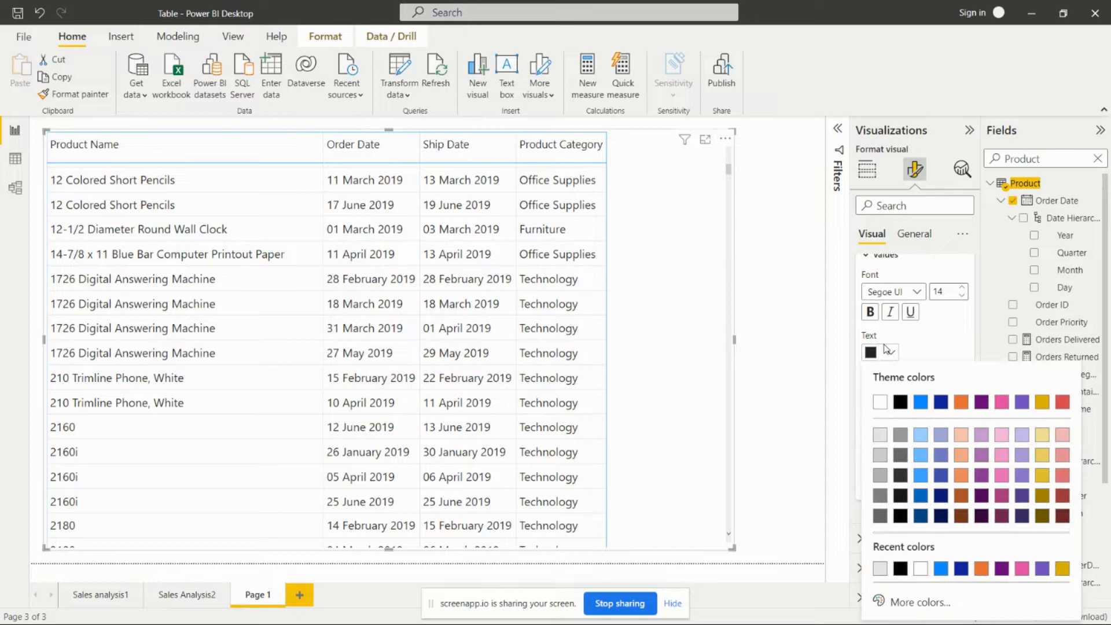
{"action": "left_click", "coordinate": [961, 496]}
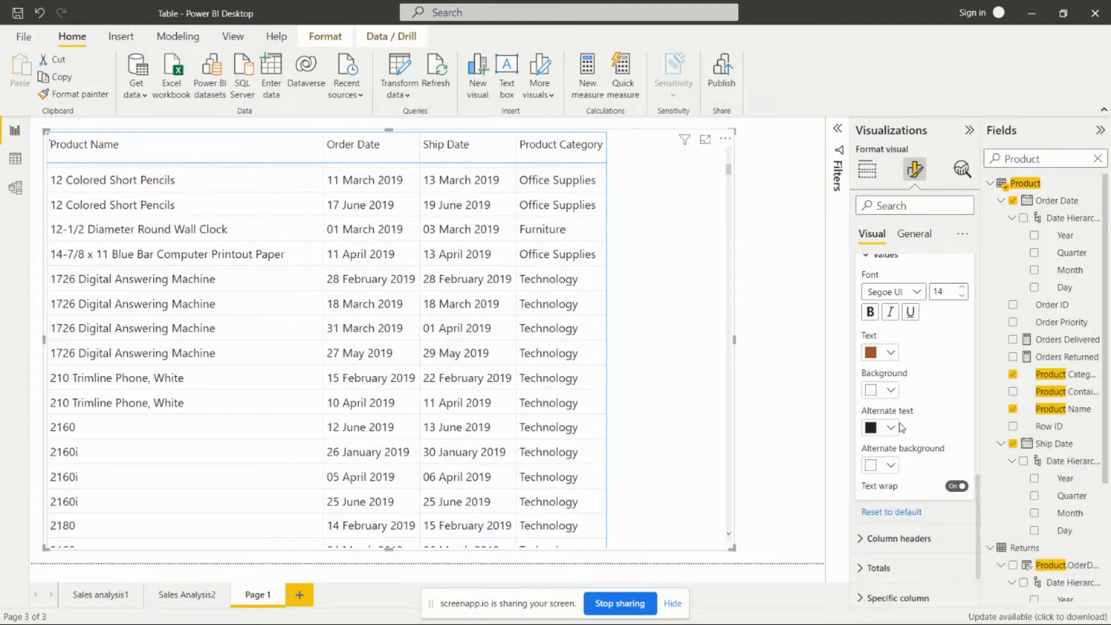
Set the table values' background to white and their alternate text color to blue
{"action": "left_click", "coordinate": [891, 391]}
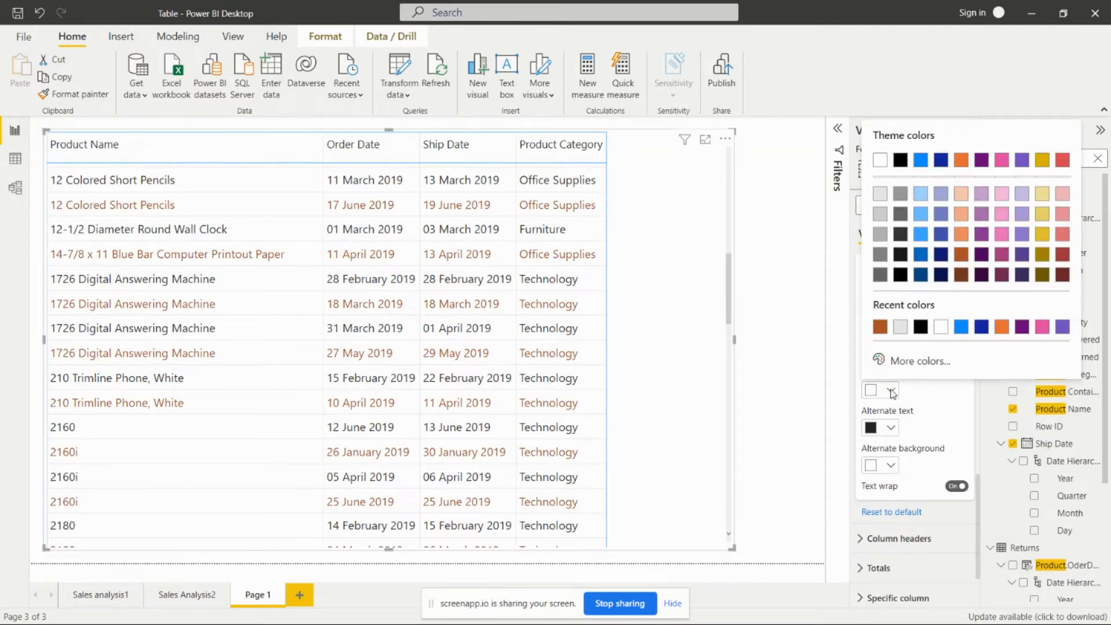
{"action": "left_click", "coordinate": [938, 328]}
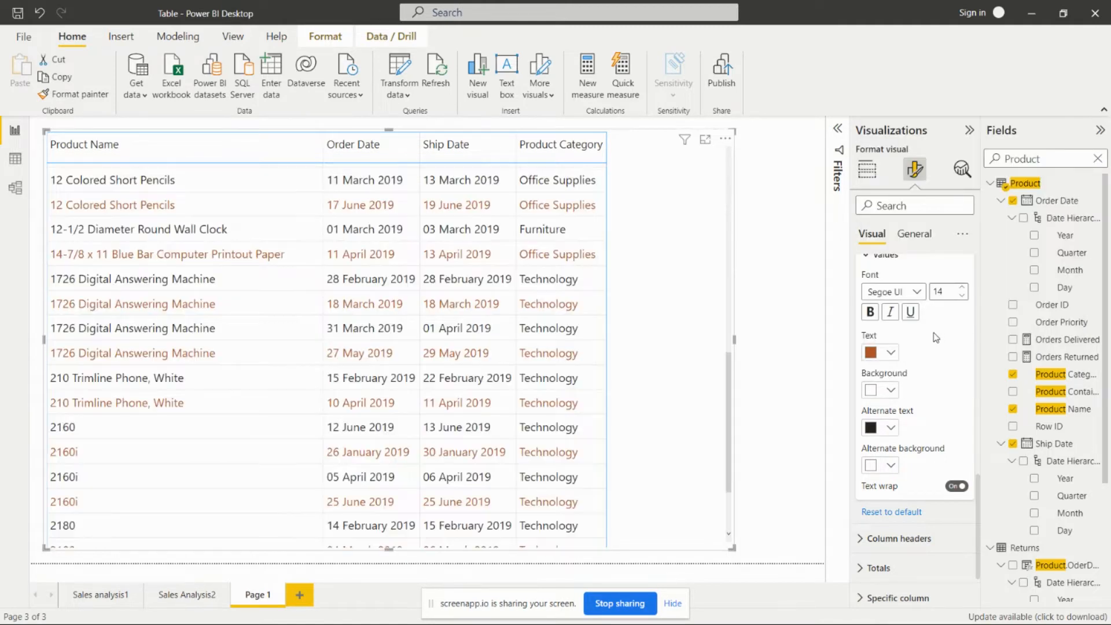
{"action": "left_click", "coordinate": [889, 430]}
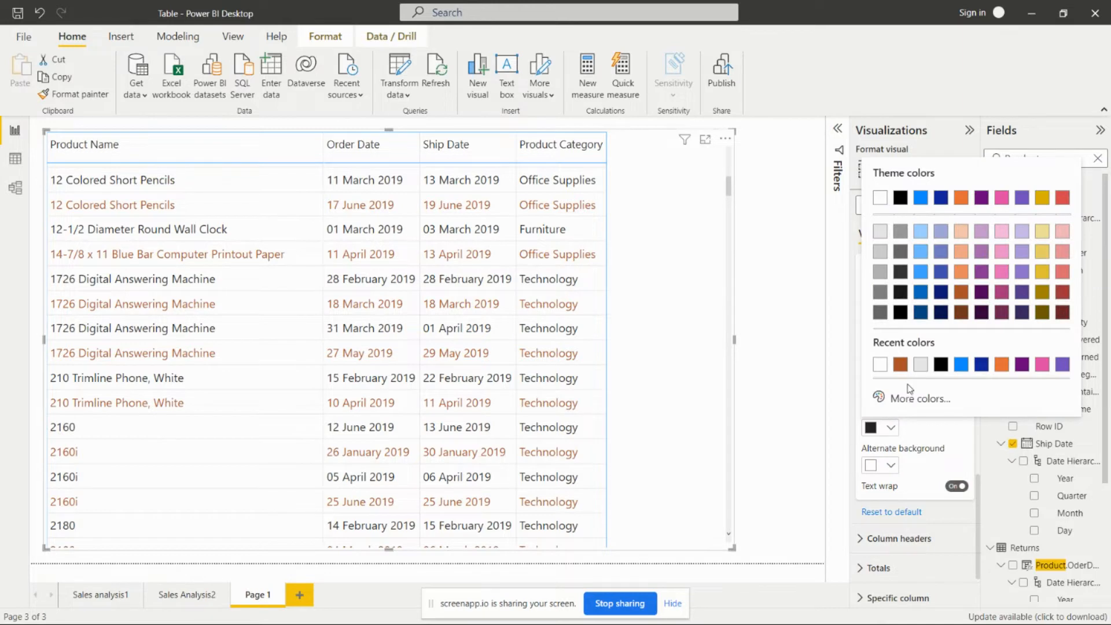
{"action": "left_click", "coordinate": [961, 368]}
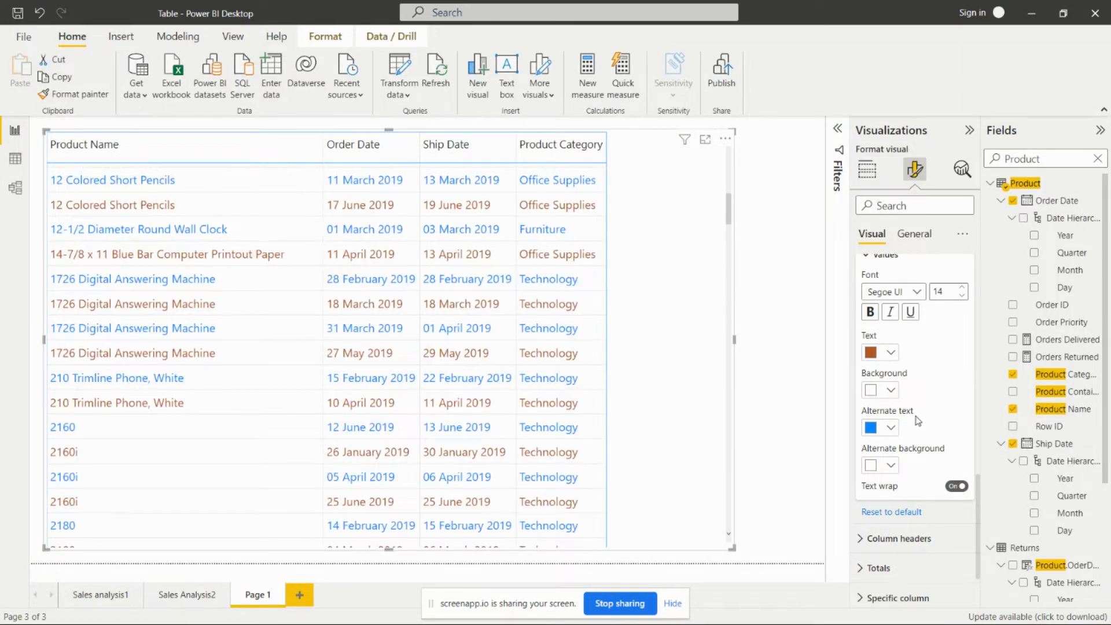
Set the column headers' font size to 15 and center their alignment
{"action": "scroll", "coordinate": [910, 431], "scroll_direction": "down", "scroll_amount": 2}
{"action": "scroll", "coordinate": [913, 402], "scroll_direction": "down", "scroll_amount": 1}
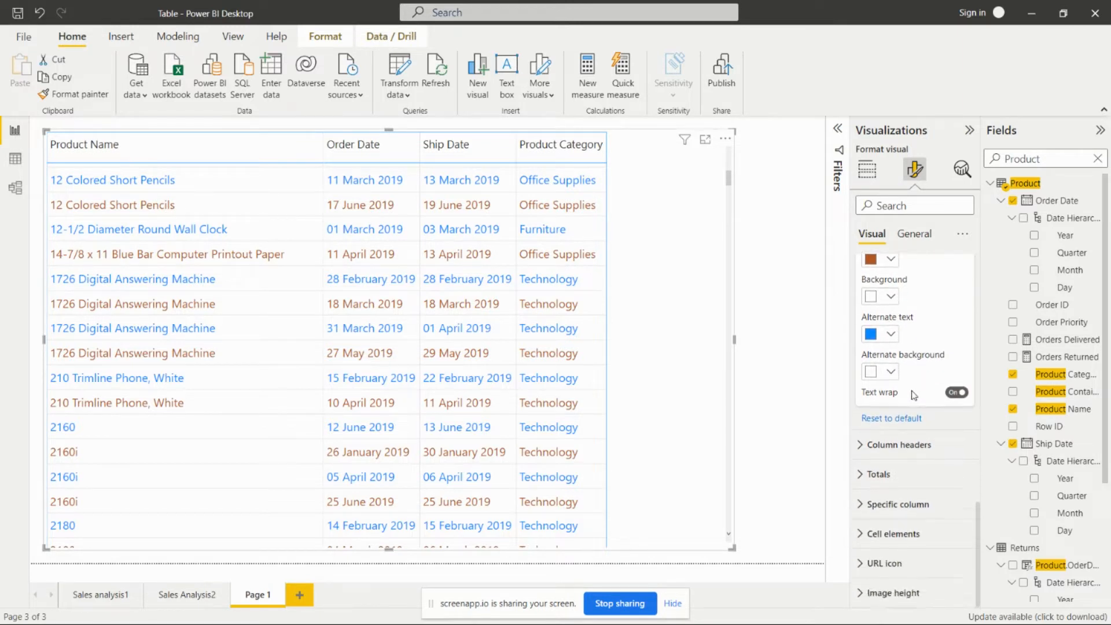
{"action": "left_click", "coordinate": [862, 446]}
{"action": "scroll", "coordinate": [920, 440], "scroll_direction": "down", "scroll_amount": 2}
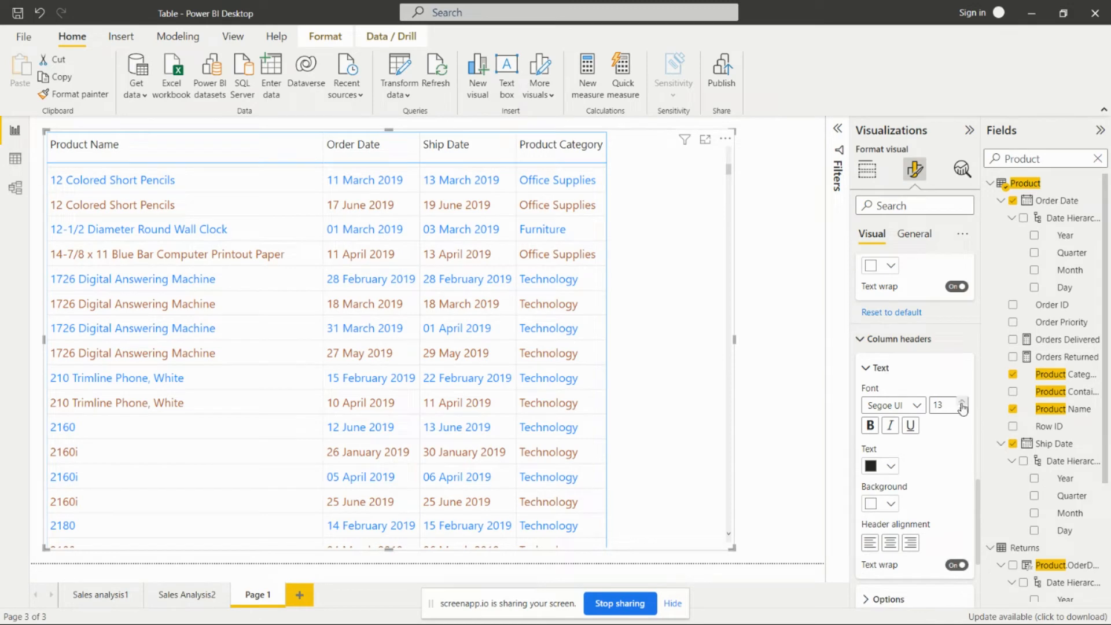
{"action": "left_click", "coordinate": [962, 403]}
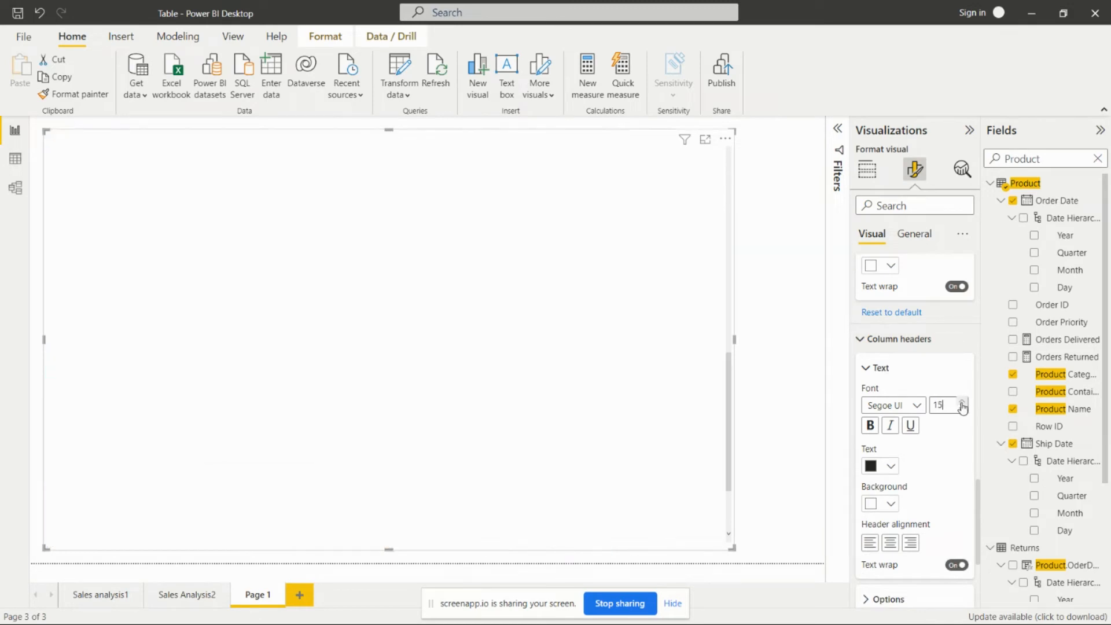
{"action": "scroll", "coordinate": [952, 428], "scroll_direction": "down", "scroll_amount": 1}
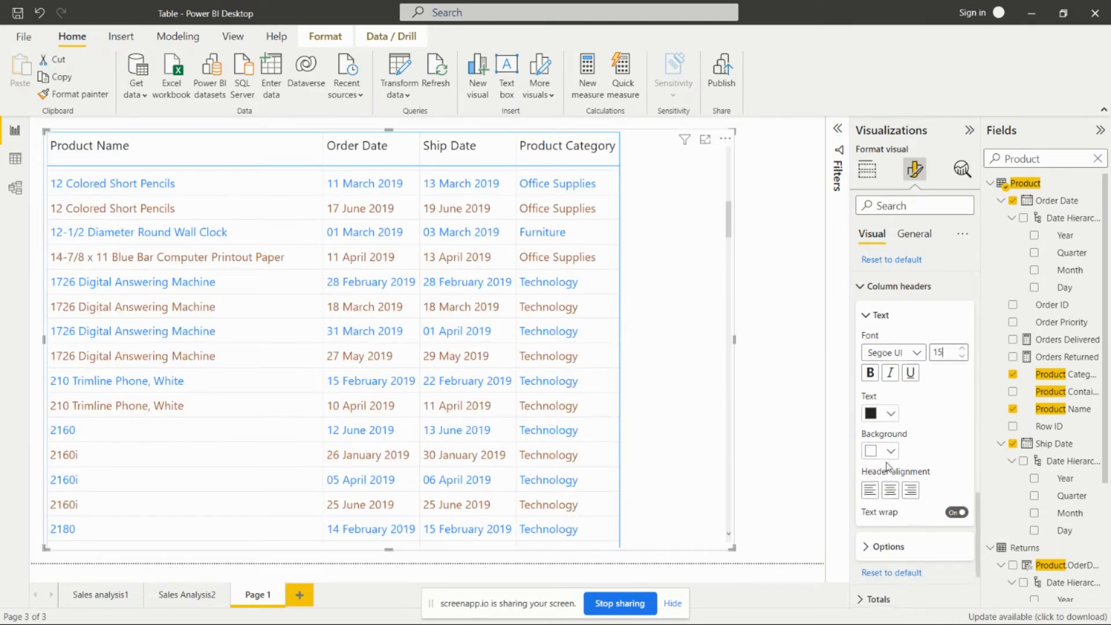
{"action": "scroll", "coordinate": [942, 450], "scroll_direction": "down", "scroll_amount": 1}
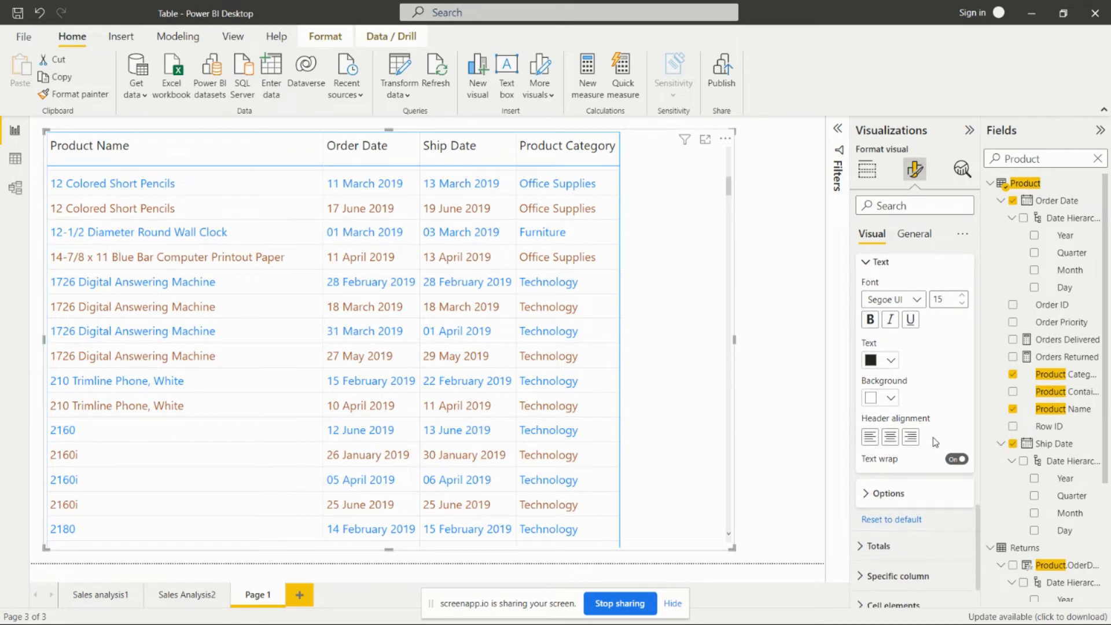
{"action": "left_click", "coordinate": [892, 442]}
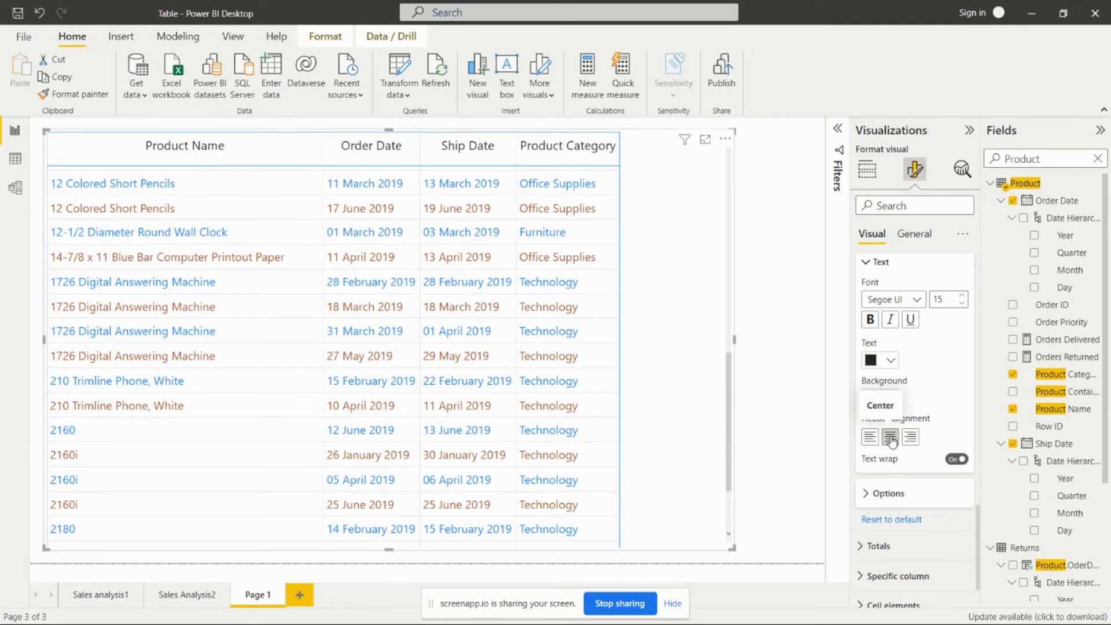
Turn the table's totals values off and back on, and review the total label, font and color options
{"action": "scroll", "coordinate": [904, 439], "scroll_direction": "down", "scroll_amount": 1}
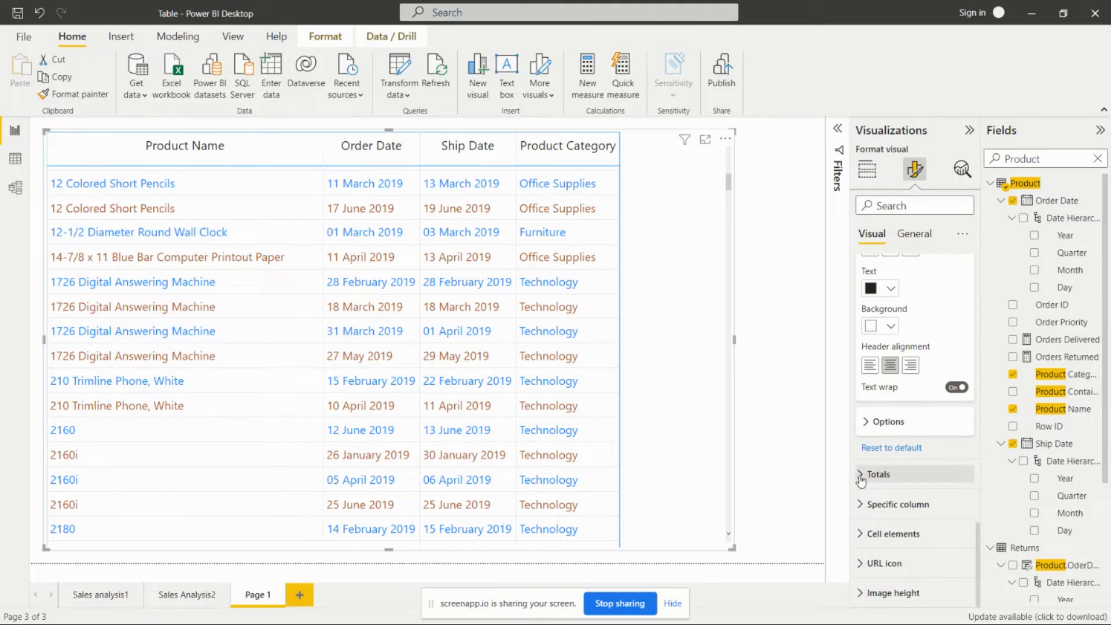
{"action": "left_click", "coordinate": [868, 475]}
{"action": "scroll", "coordinate": [903, 474], "scroll_direction": "down", "scroll_amount": 1}
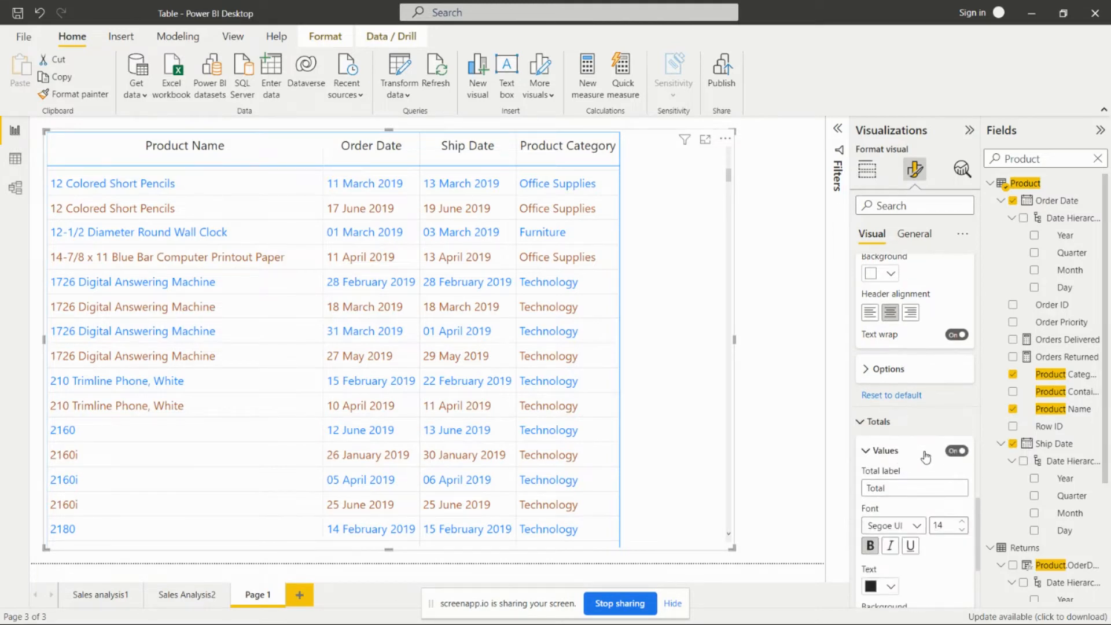
{"action": "left_click", "coordinate": [956, 451]}
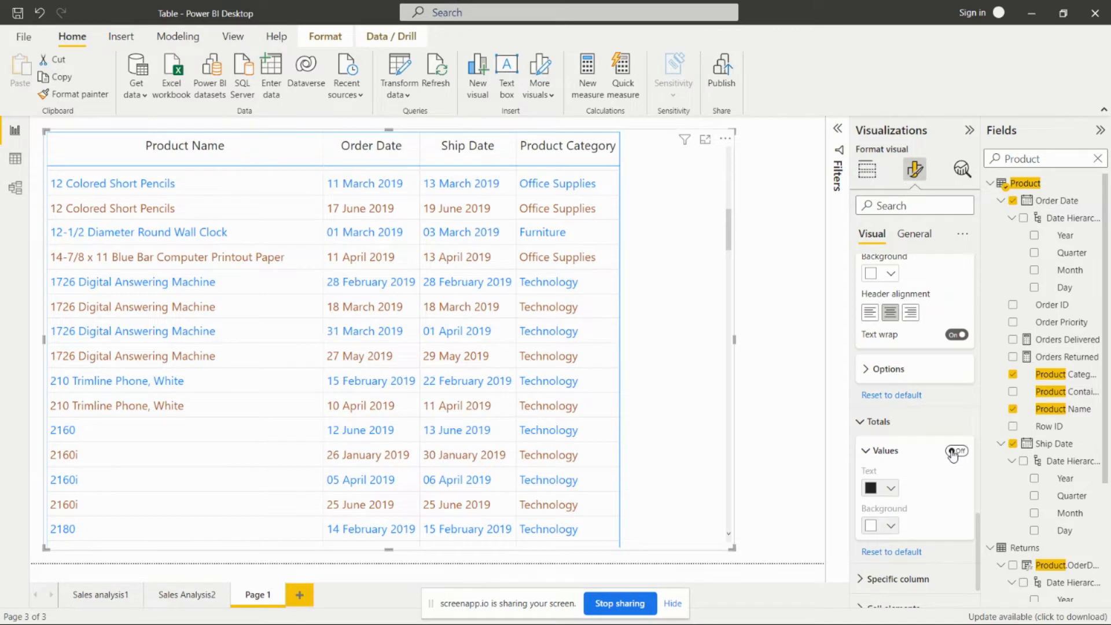
{"action": "left_click", "coordinate": [954, 452]}
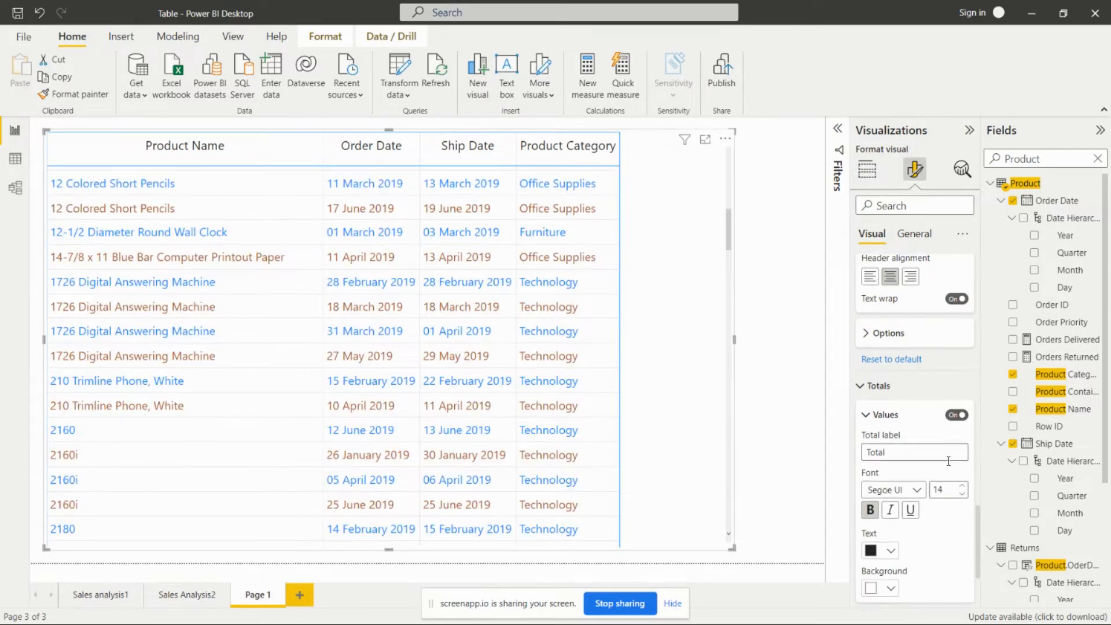
{"action": "scroll", "coordinate": [950, 466], "scroll_direction": "down", "scroll_amount": 2}
{"action": "scroll", "coordinate": [949, 466], "scroll_direction": "down", "scroll_amount": 1}
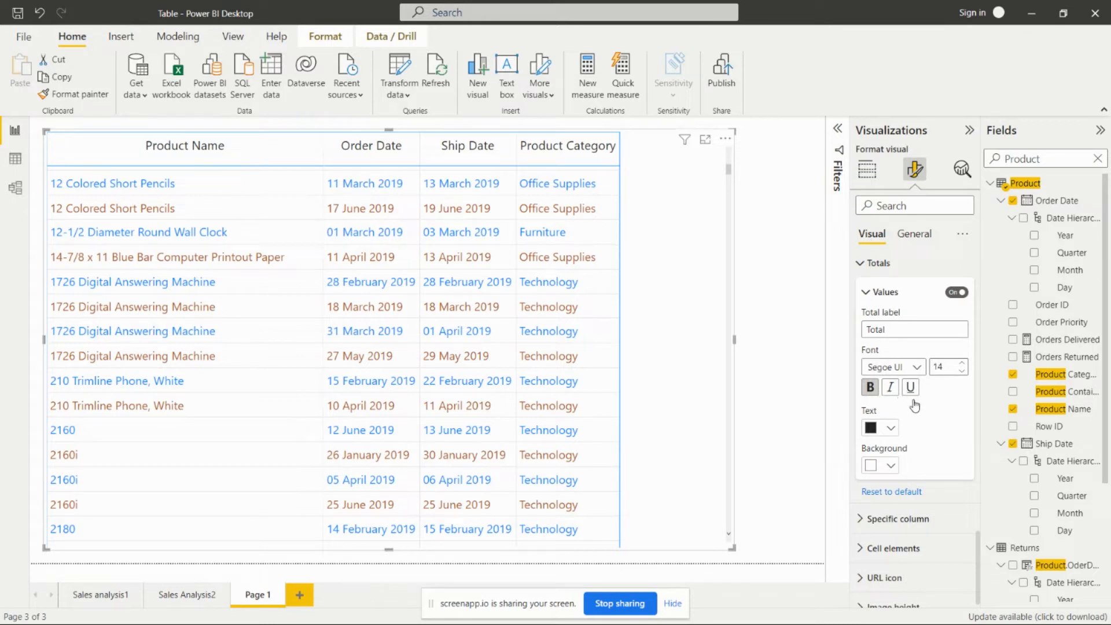
{"action": "scroll", "coordinate": [929, 391], "scroll_direction": "down", "scroll_amount": 1}
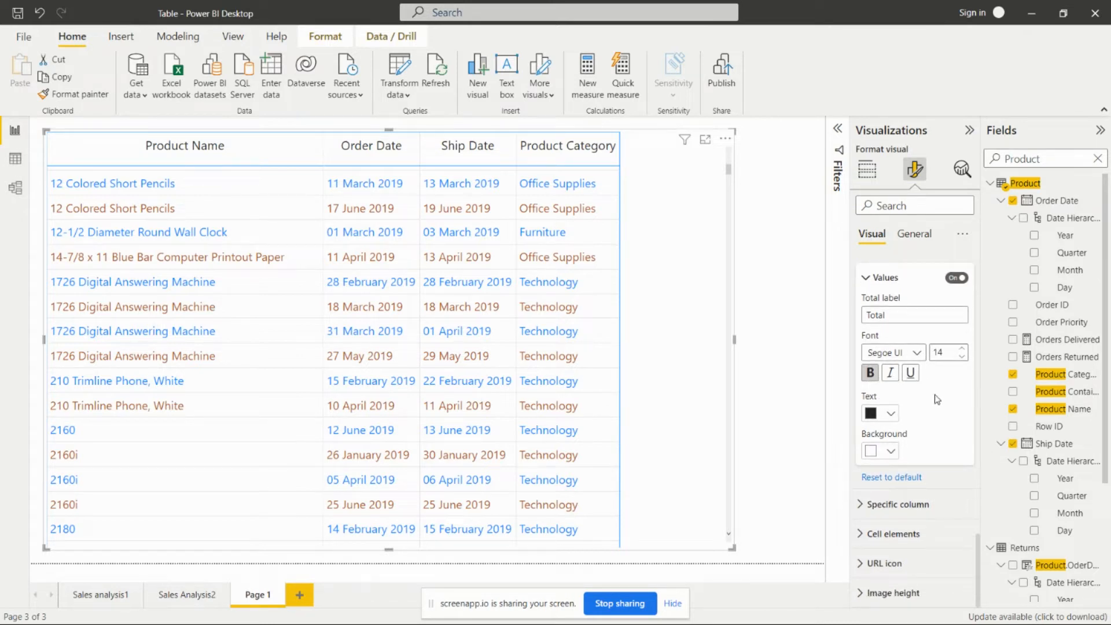
Center the Order Date column's values with specific column settings applied to values only, not to the header or total
{"action": "left_click", "coordinate": [898, 504]}
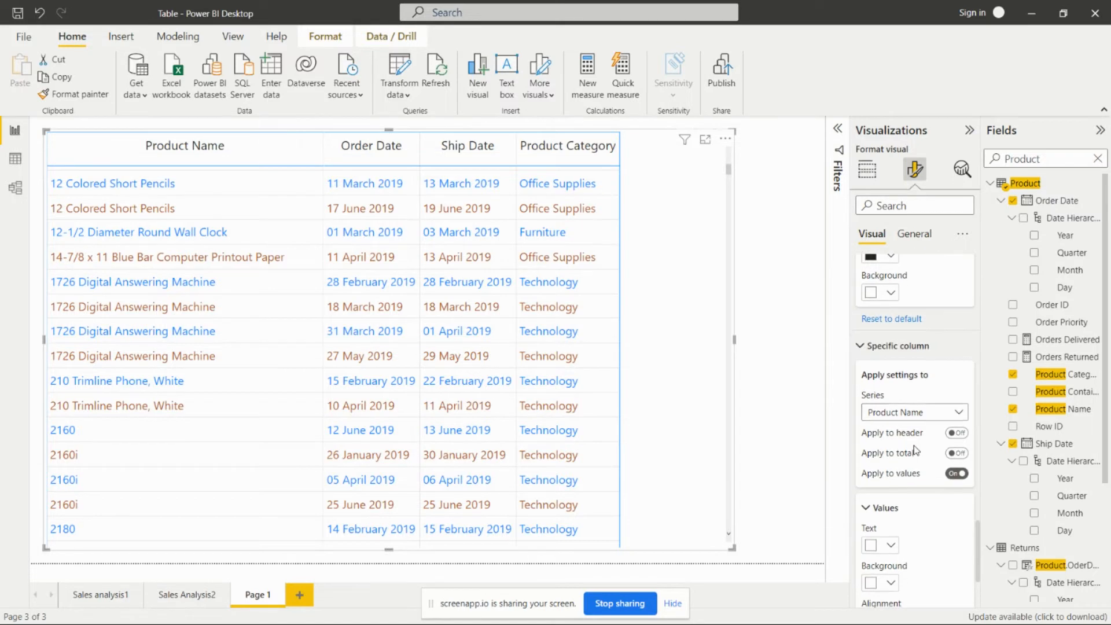
{"action": "left_click", "coordinate": [909, 412]}
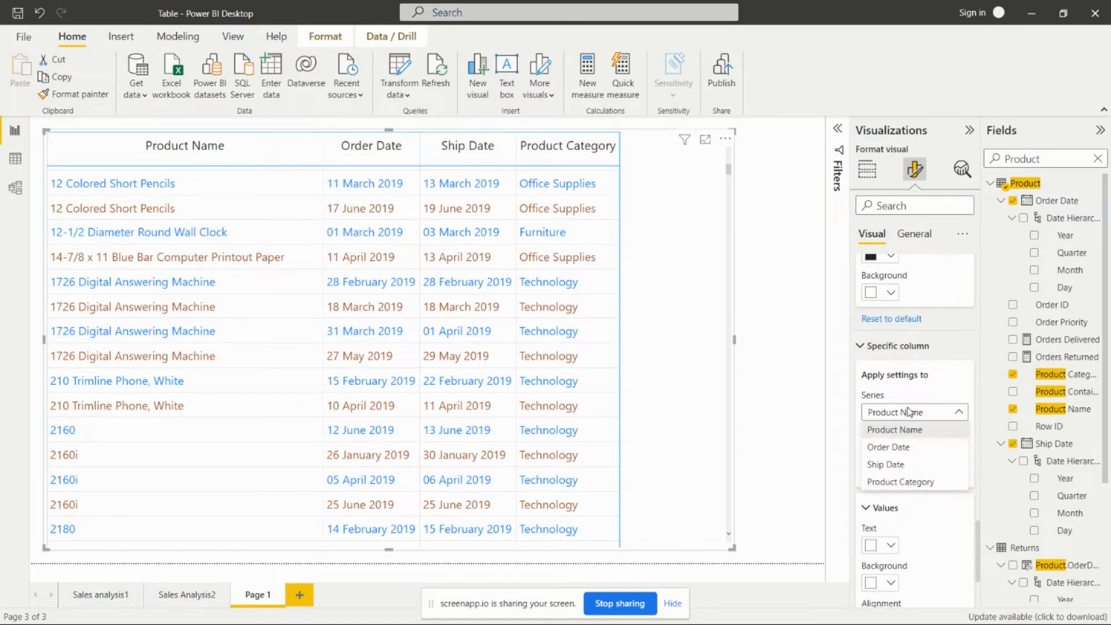
{"action": "left_click", "coordinate": [900, 445]}
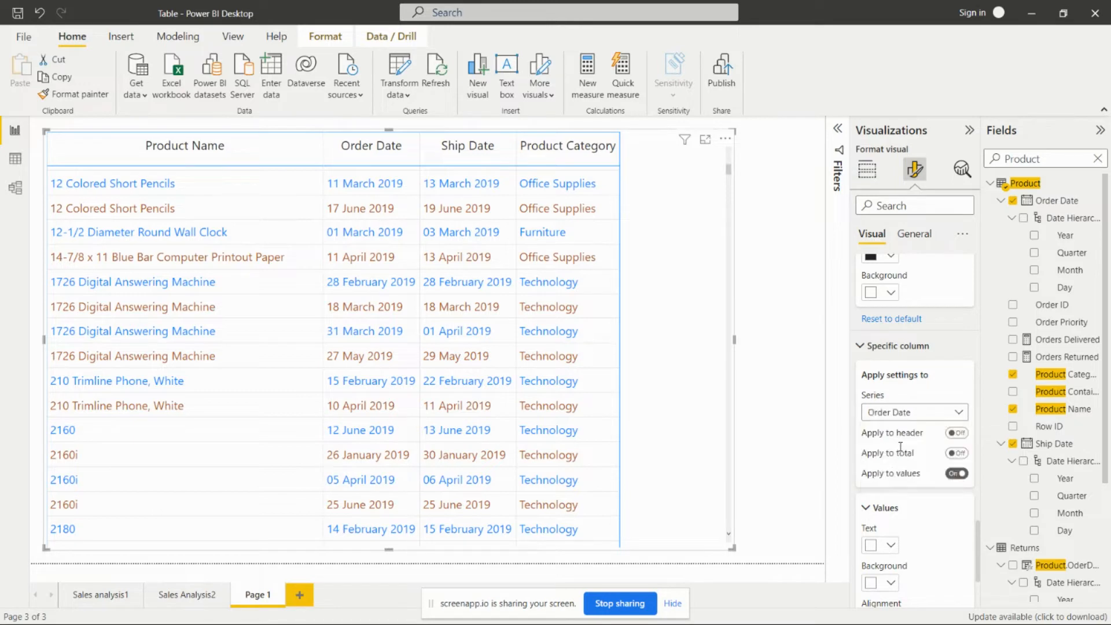
{"action": "left_click", "coordinate": [955, 434]}
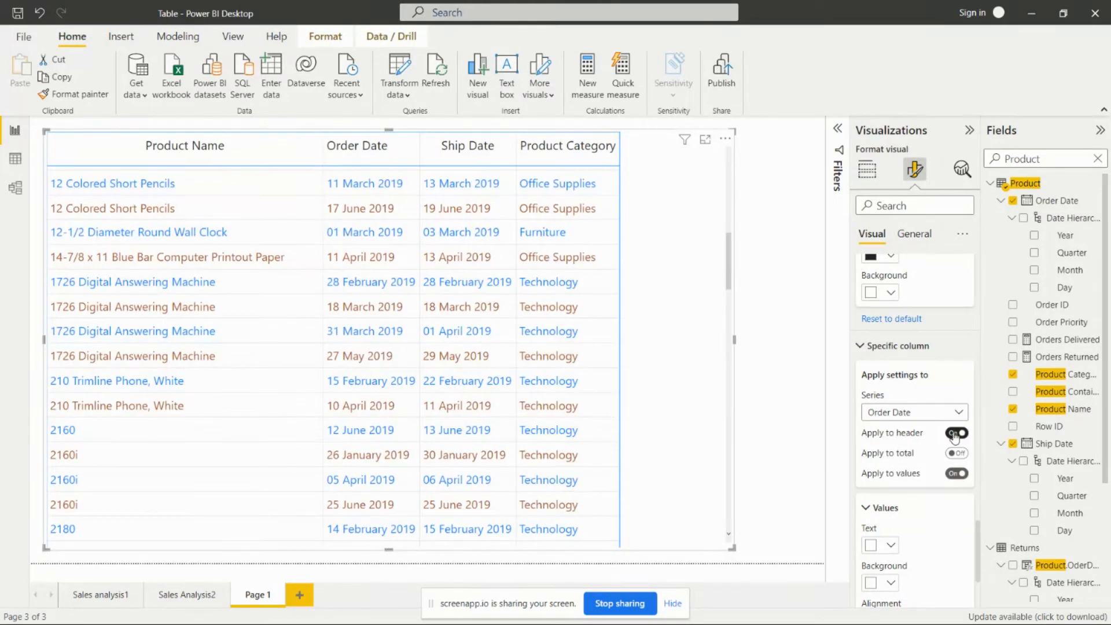
{"action": "left_click", "coordinate": [950, 439]}
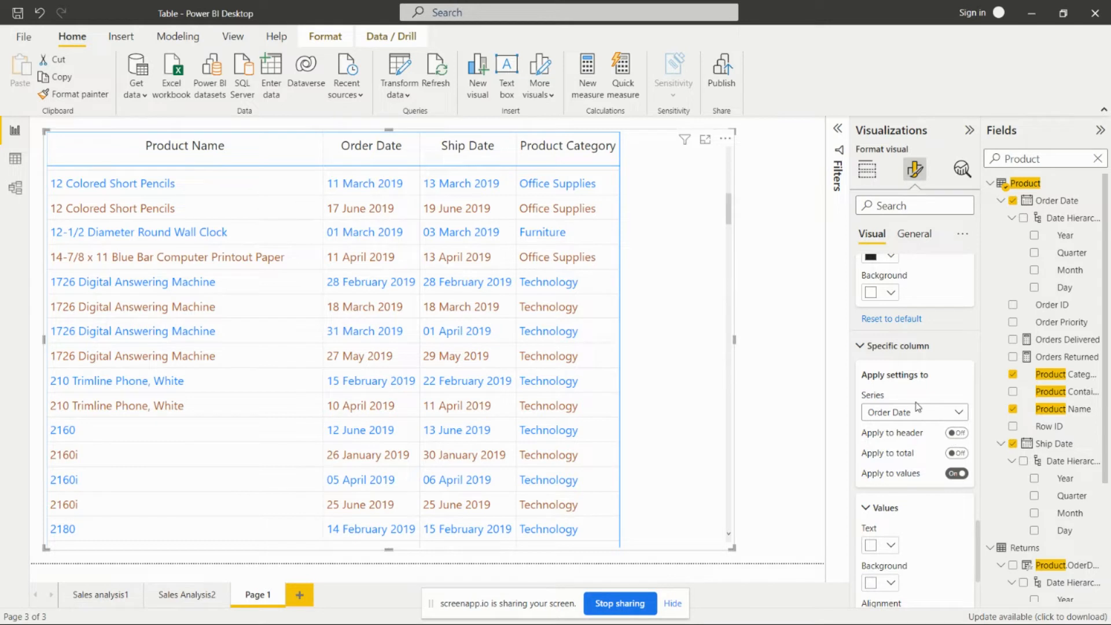
{"action": "scroll", "coordinate": [916, 426], "scroll_direction": "down", "scroll_amount": 3}
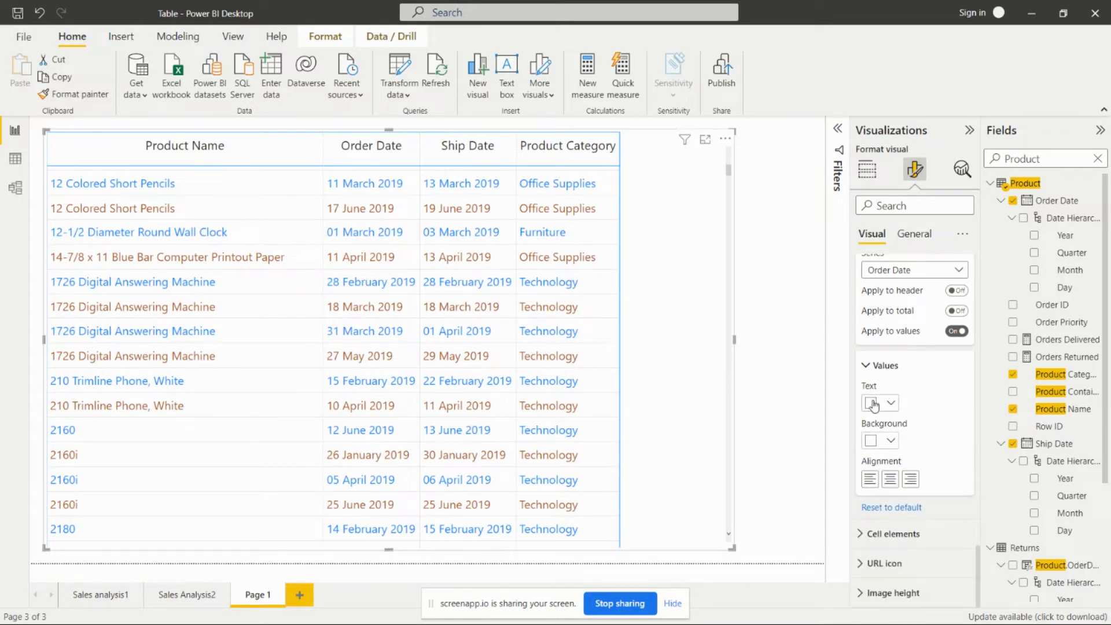
{"action": "left_click", "coordinate": [896, 481]}
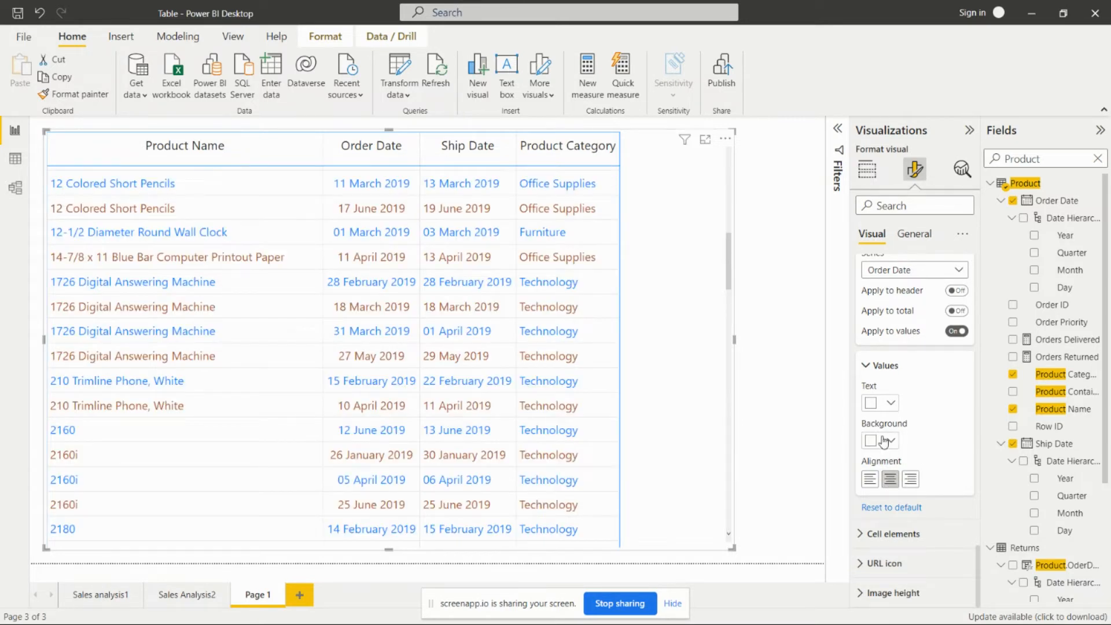
Turn on the background color cell element for the Product Name column and set its format style to Field value
{"action": "left_click", "coordinate": [893, 533]}
{"action": "scroll", "coordinate": [920, 463], "scroll_direction": "down", "scroll_amount": 2}
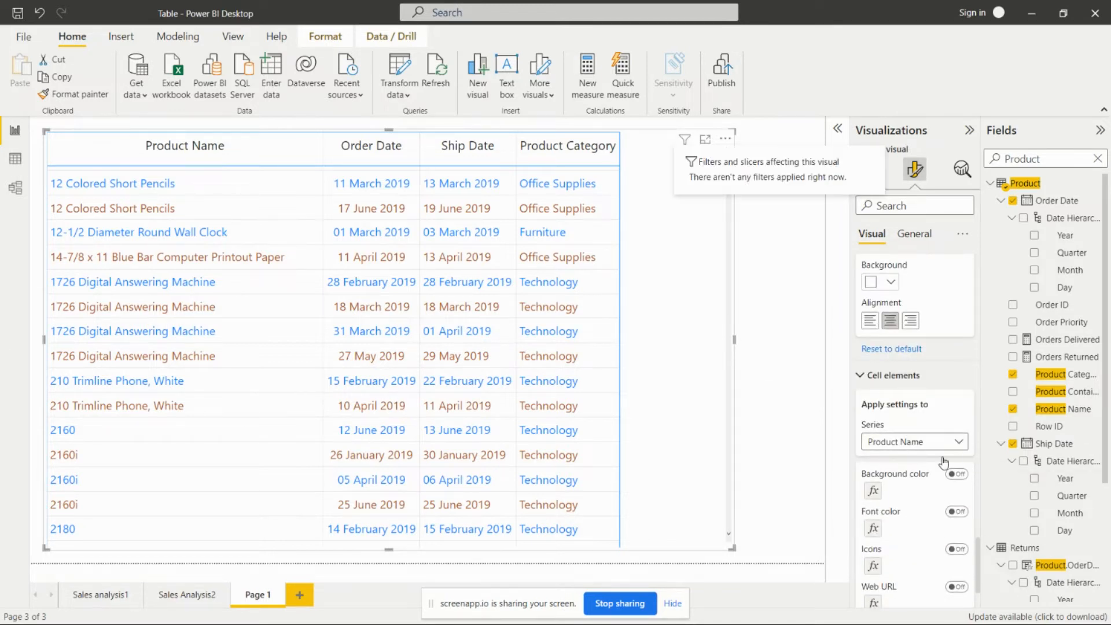
{"action": "left_click", "coordinate": [957, 473]}
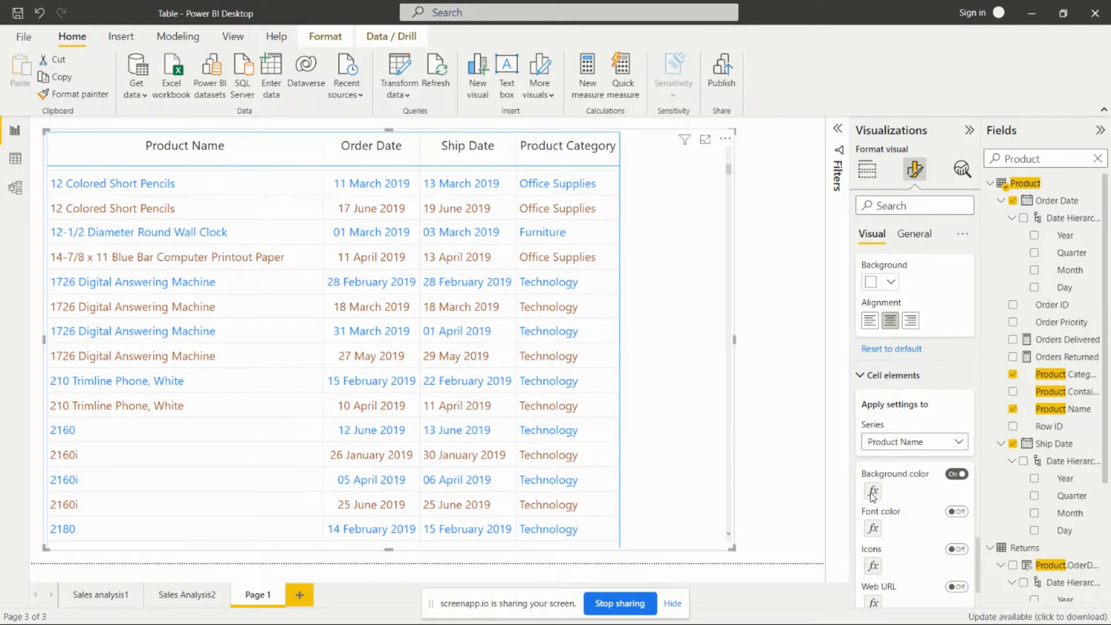
{"action": "left_click", "coordinate": [872, 492]}
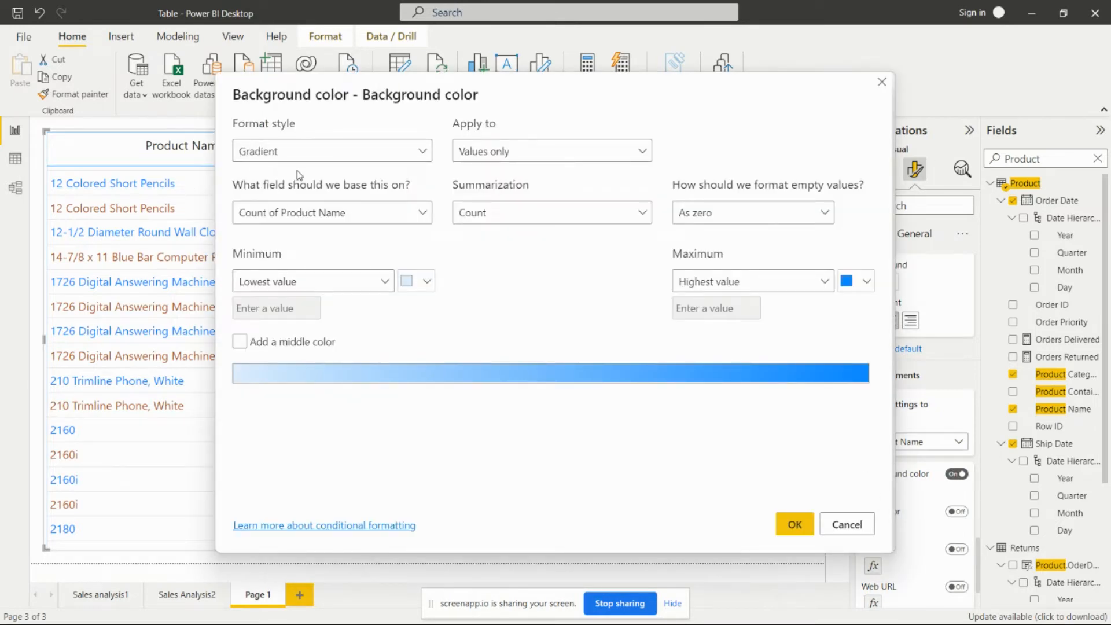
{"action": "left_click", "coordinate": [318, 152]}
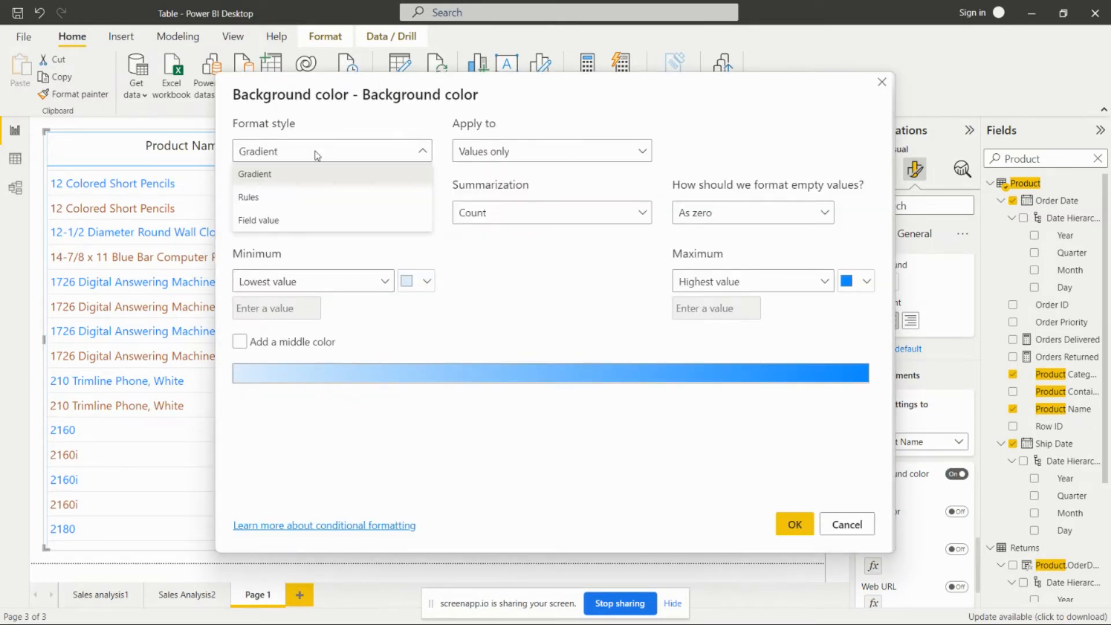
{"action": "left_click", "coordinate": [295, 222]}
{"action": "left_click", "coordinate": [308, 214]}
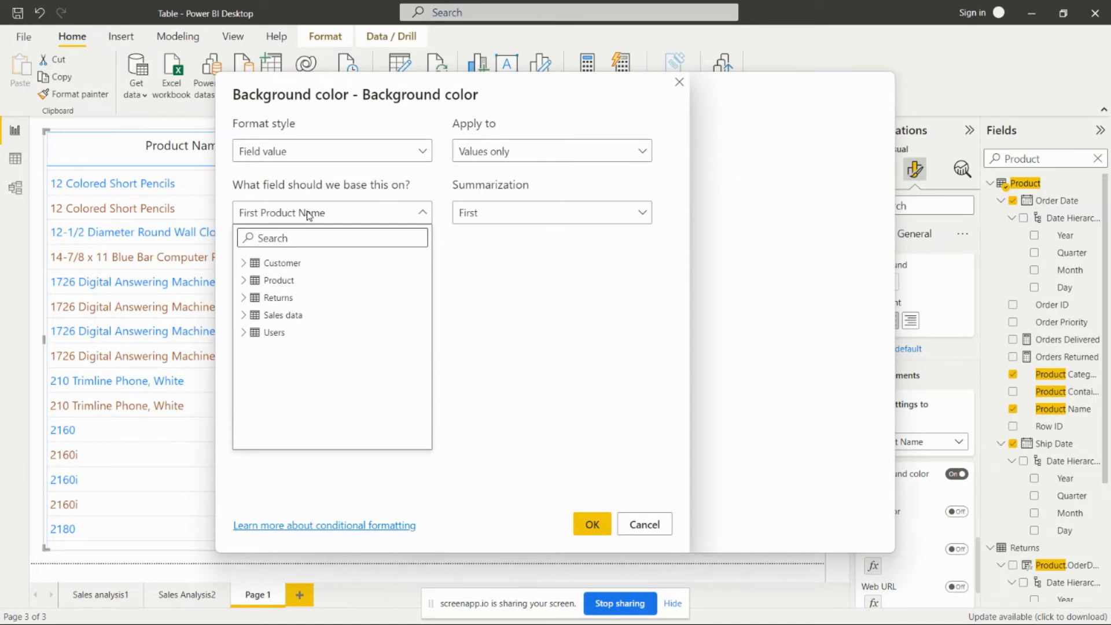
{"action": "type", "text": "p"}
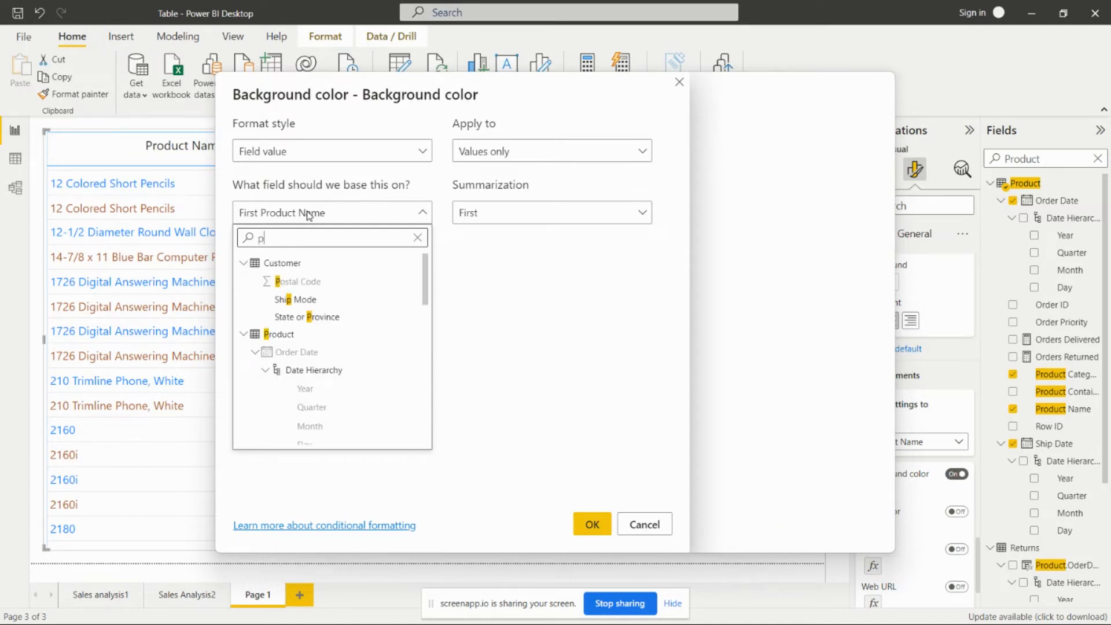
{"action": "type", "text": "ro"}
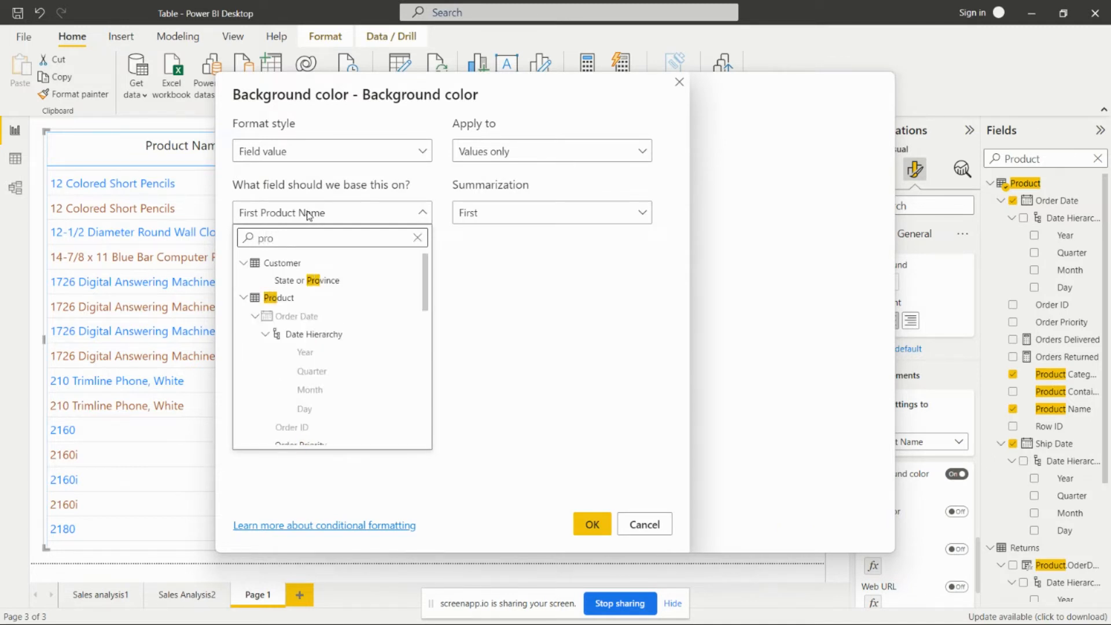
{"action": "key", "text": "BackSpace"}
{"action": "key", "text": "BackSpace"}
{"action": "key", "text": "BackSpace"}
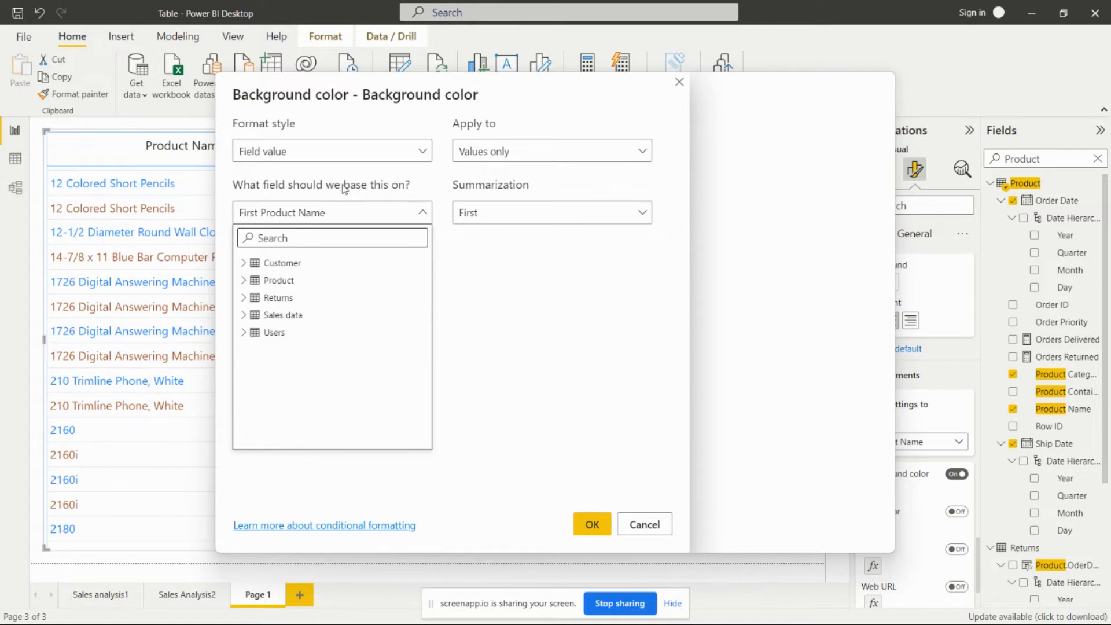
{"action": "left_click", "coordinate": [346, 156]}
Apply a Gradient background color to the Product Name values, based on the count of Product Name from lowest to highest value
{"action": "left_click", "coordinate": [318, 151]}
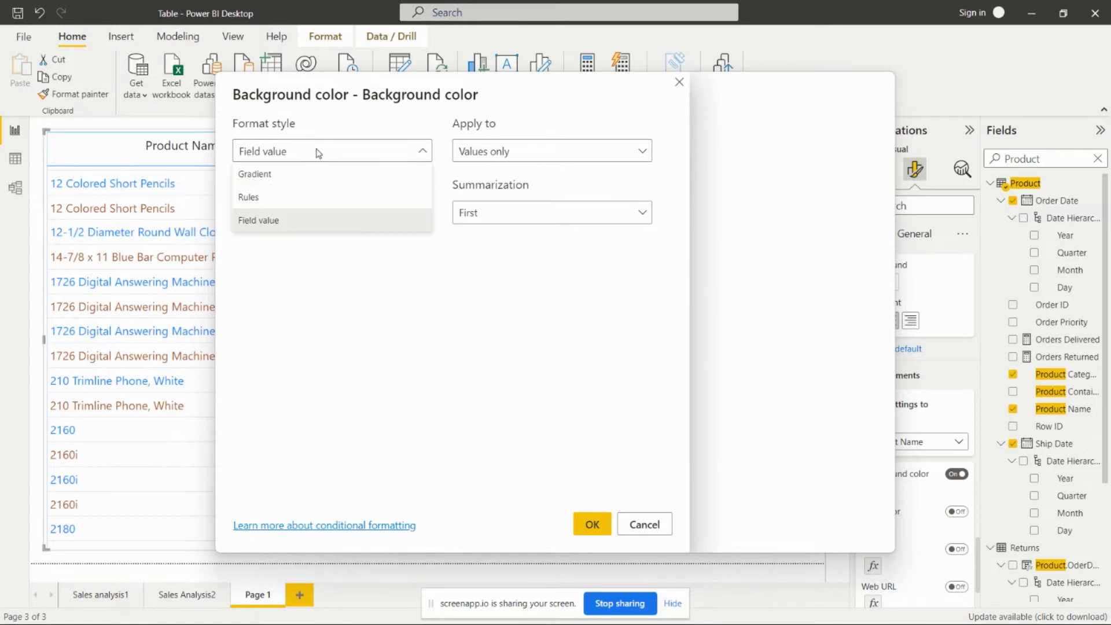
{"action": "left_click", "coordinate": [275, 171]}
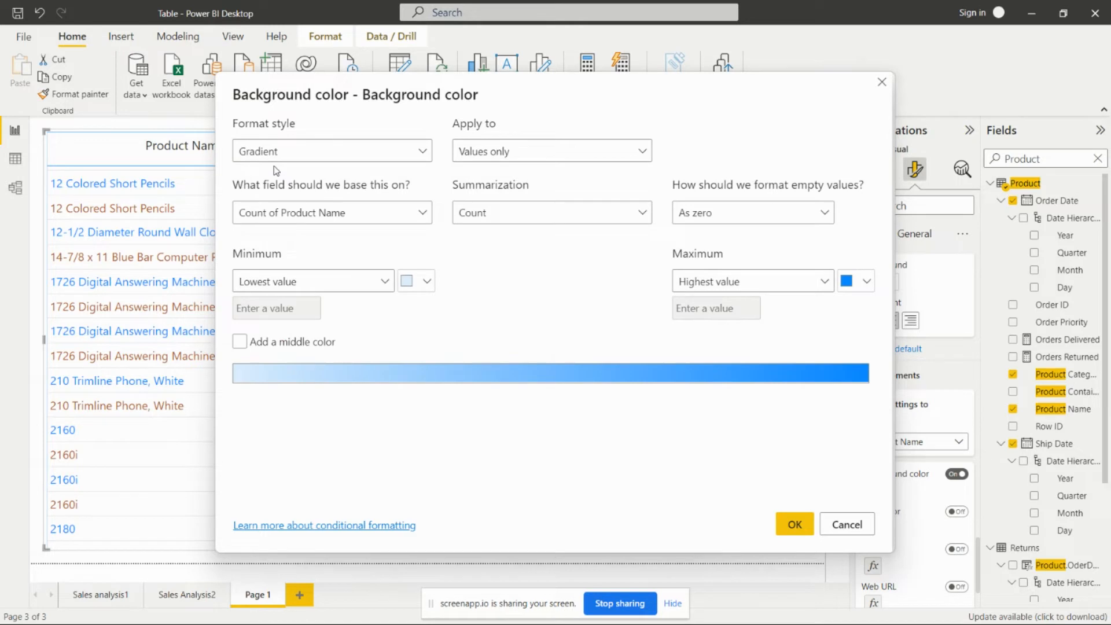
{"action": "left_click", "coordinate": [339, 212]}
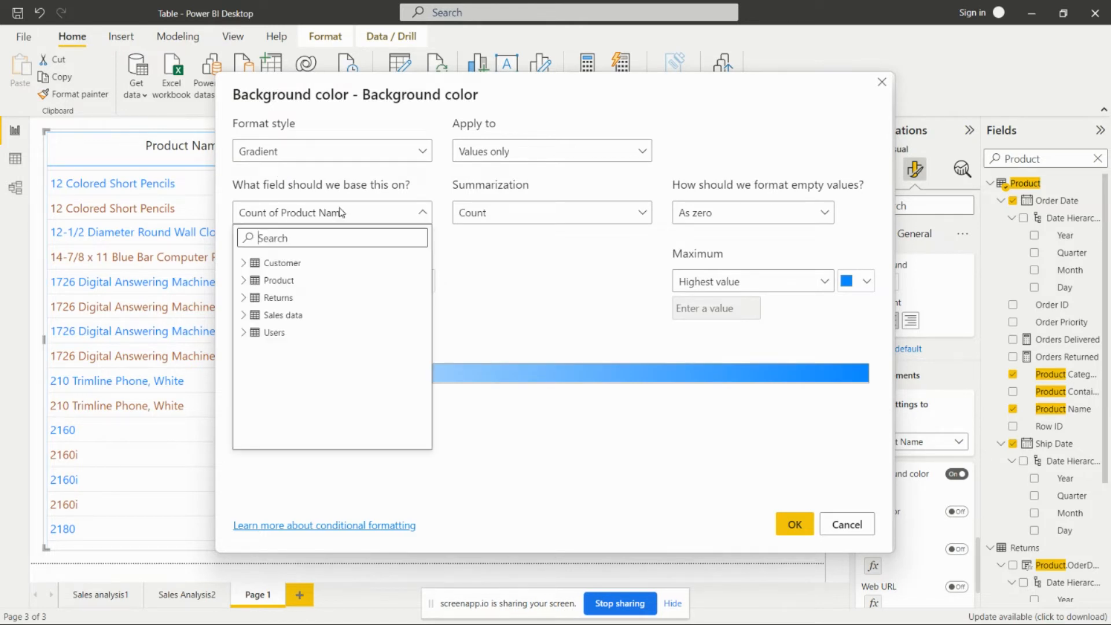
{"action": "left_click", "coordinate": [494, 299]}
{"action": "left_click", "coordinate": [270, 343]}
{"action": "left_click", "coordinate": [271, 343]}
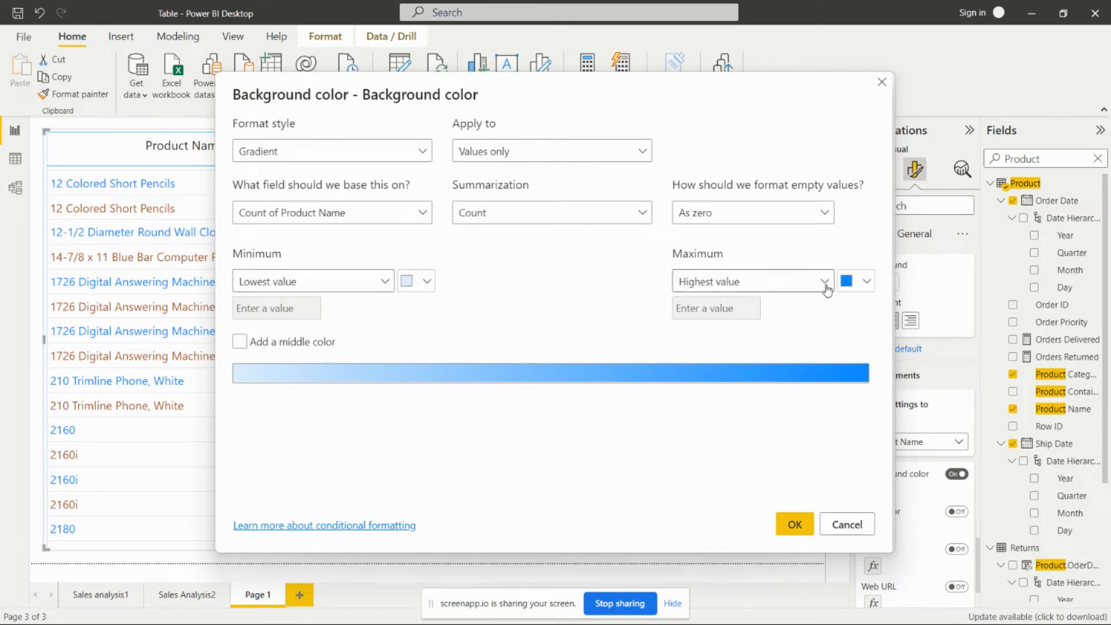
{"action": "left_click", "coordinate": [793, 526]}
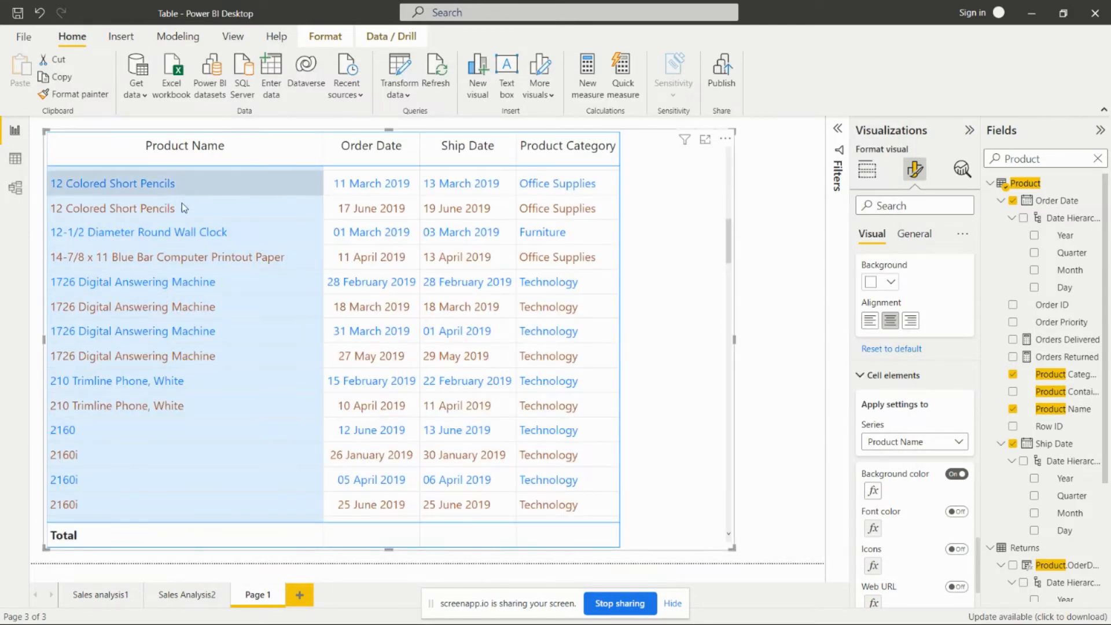
{"action": "scroll", "coordinate": [214, 428], "scroll_direction": "down", "scroll_amount": 10}
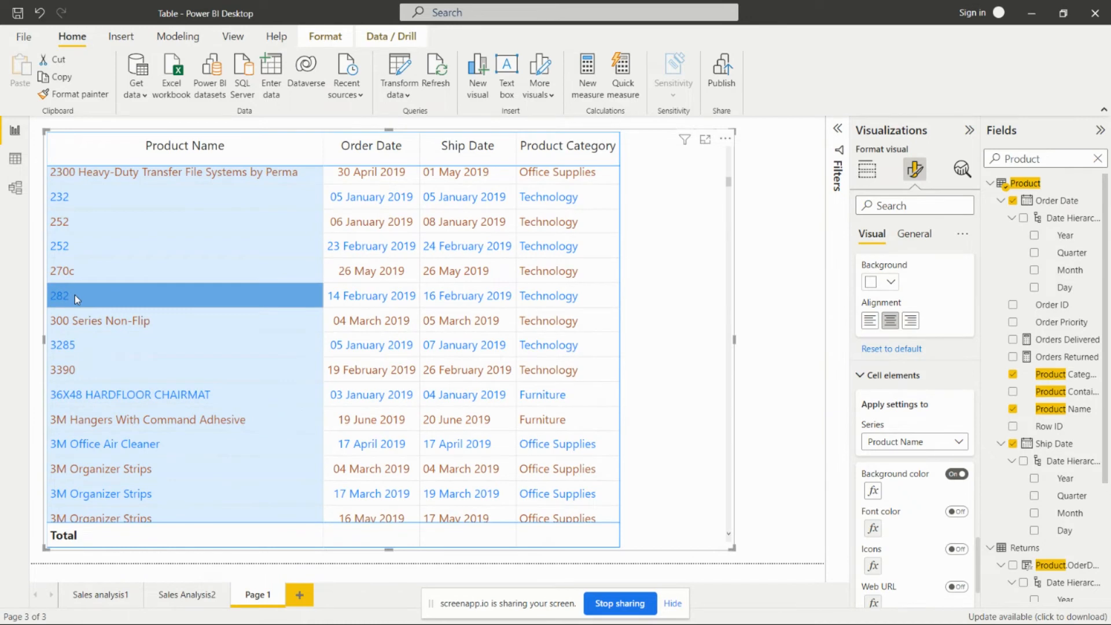
{"action": "scroll", "coordinate": [82, 295], "scroll_direction": "down", "scroll_amount": 4}
{"action": "scroll", "coordinate": [230, 343], "scroll_direction": "up", "scroll_amount": 5}
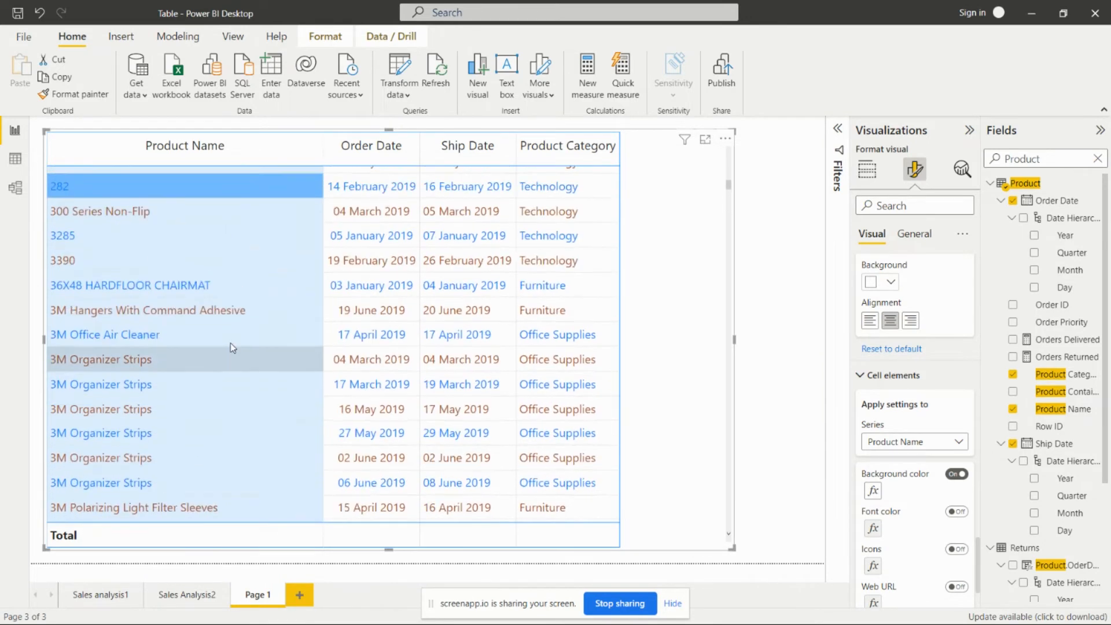
{"action": "scroll", "coordinate": [234, 333], "scroll_direction": "up", "scroll_amount": 15}
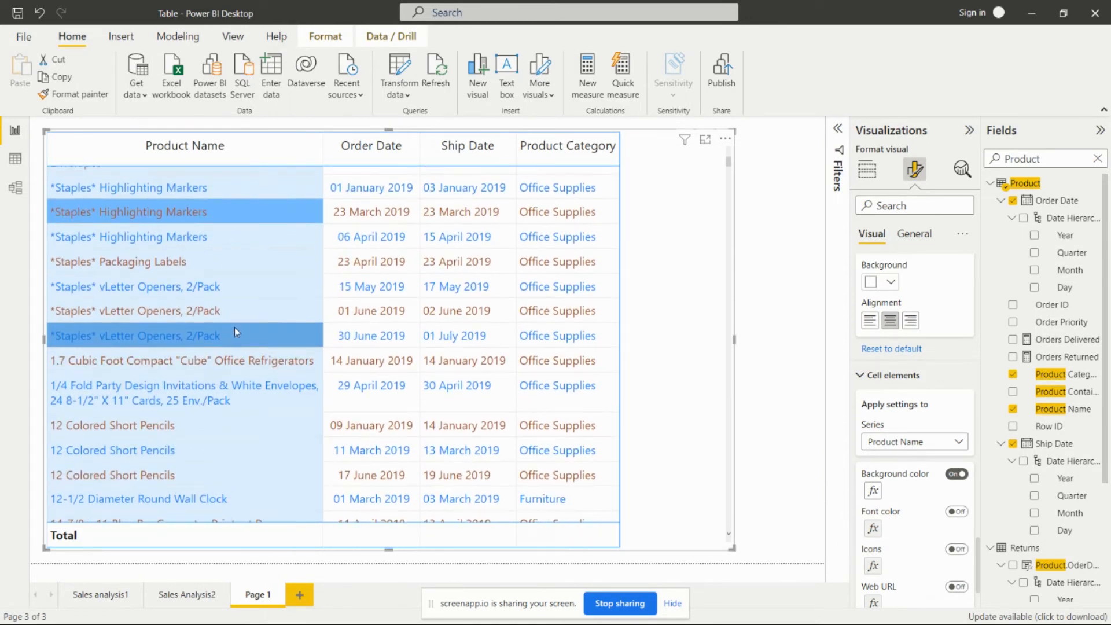
{"action": "scroll", "coordinate": [235, 321], "scroll_direction": "up", "scroll_amount": 1}
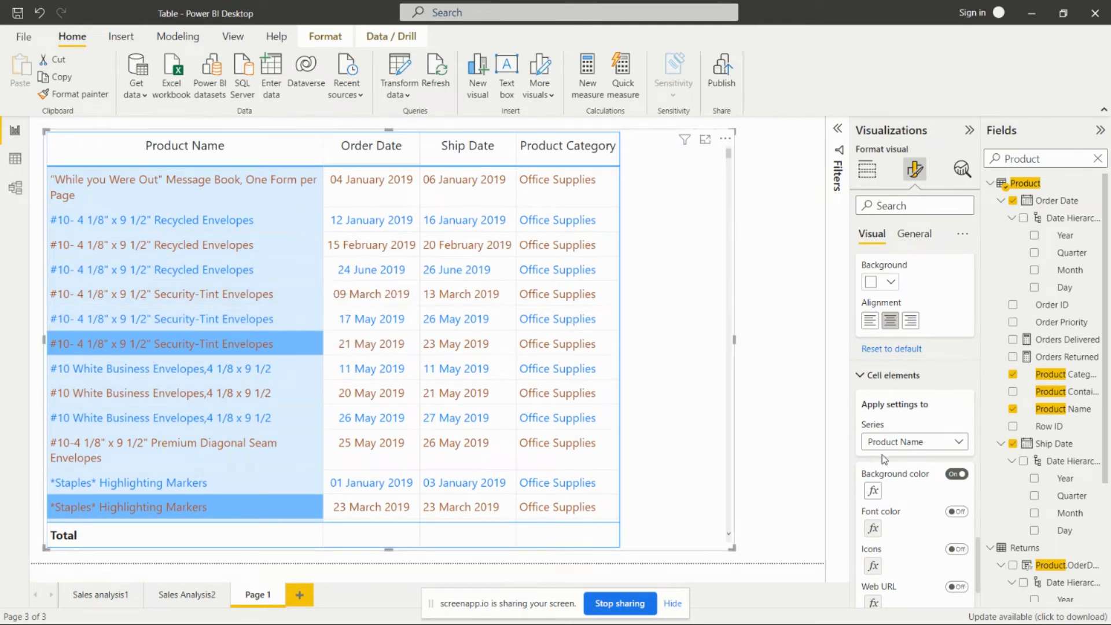
Try the font color cell element for the Product Name column and cancel its conditional formatting settings
{"action": "scroll", "coordinate": [881, 454], "scroll_direction": "down", "scroll_amount": 1}
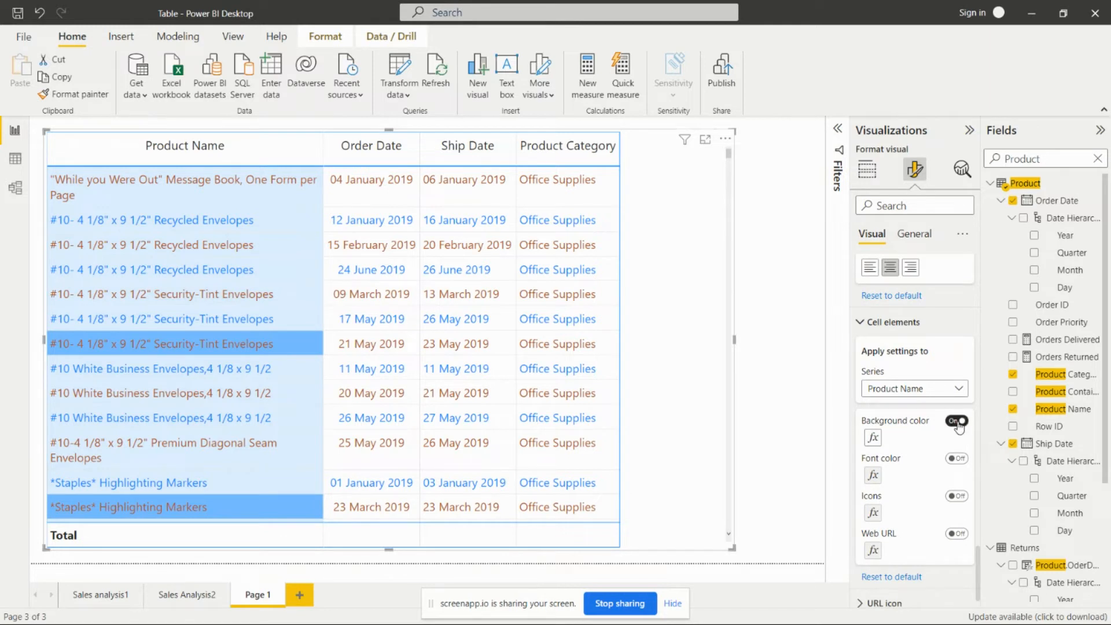
{"action": "left_click", "coordinate": [958, 387]}
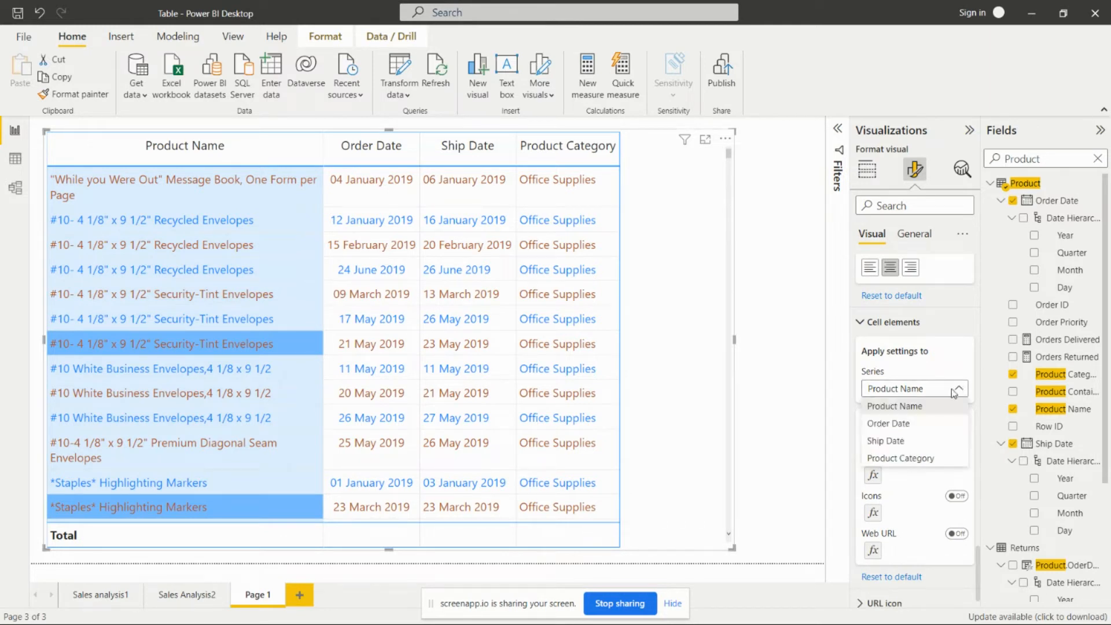
{"action": "left_click", "coordinate": [907, 485]}
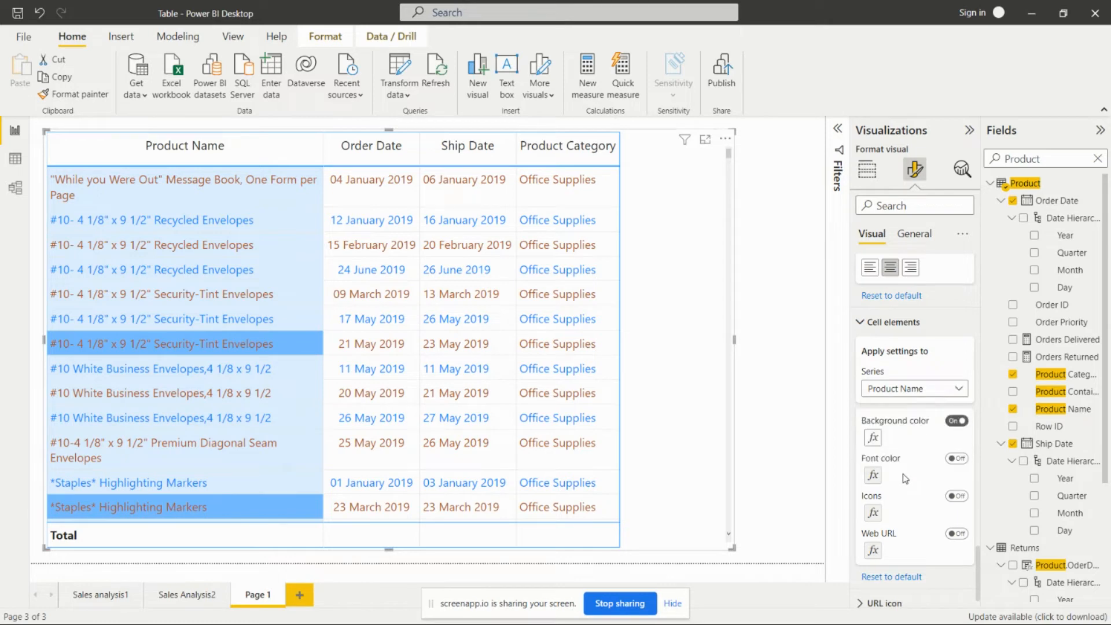
{"action": "left_click", "coordinate": [956, 458]}
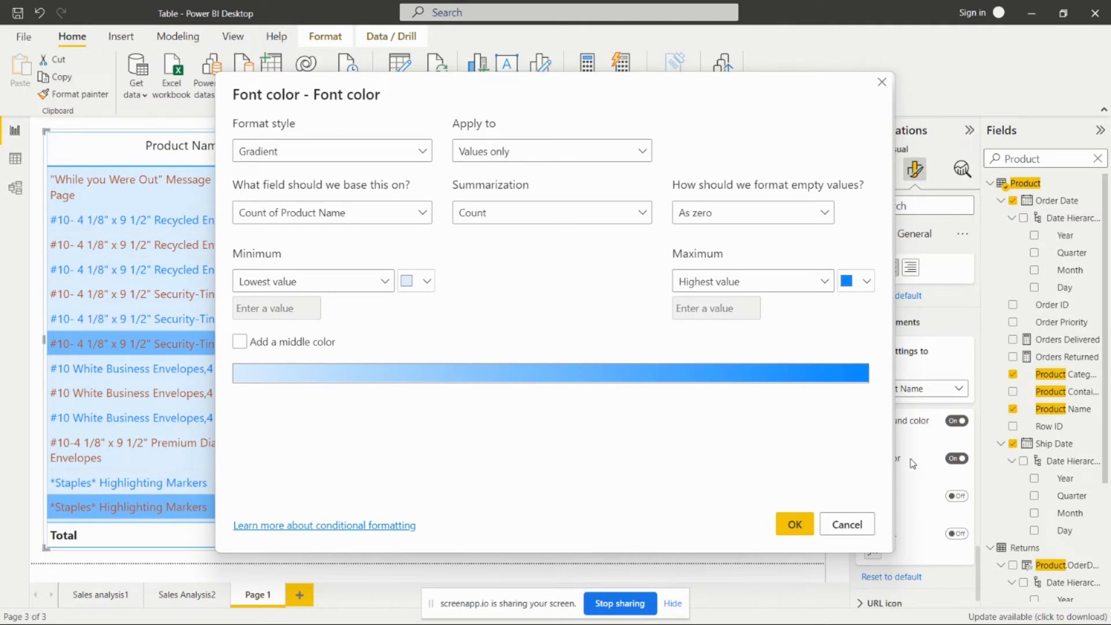
{"action": "left_click", "coordinate": [848, 524]}
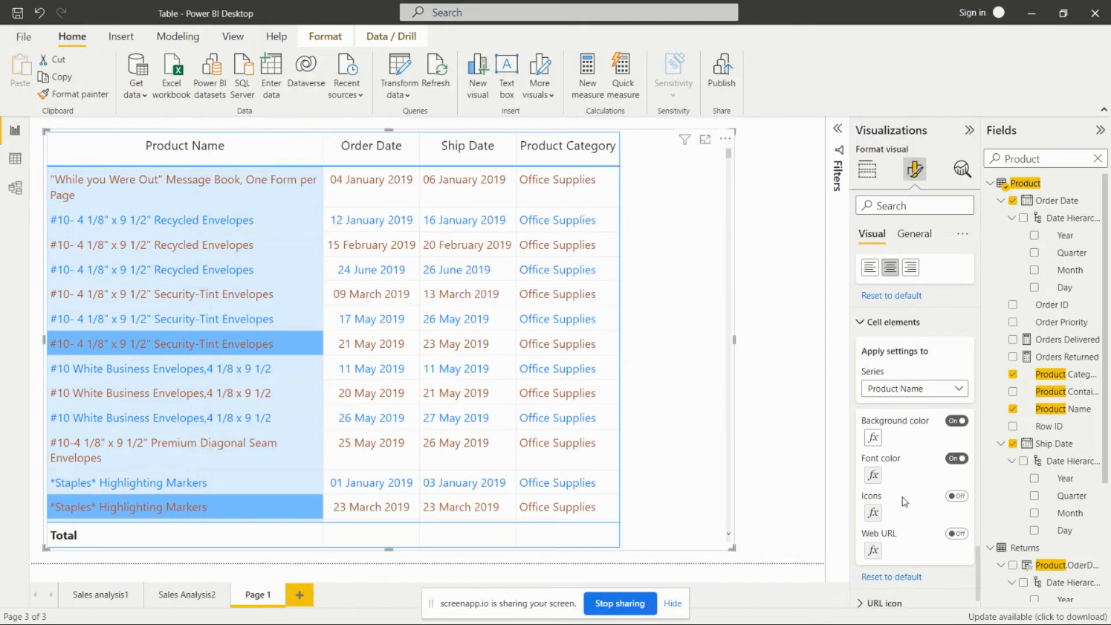
Turn the URL icon option for the table's values on and back off
{"action": "scroll", "coordinate": [905, 501], "scroll_direction": "down", "scroll_amount": 1}
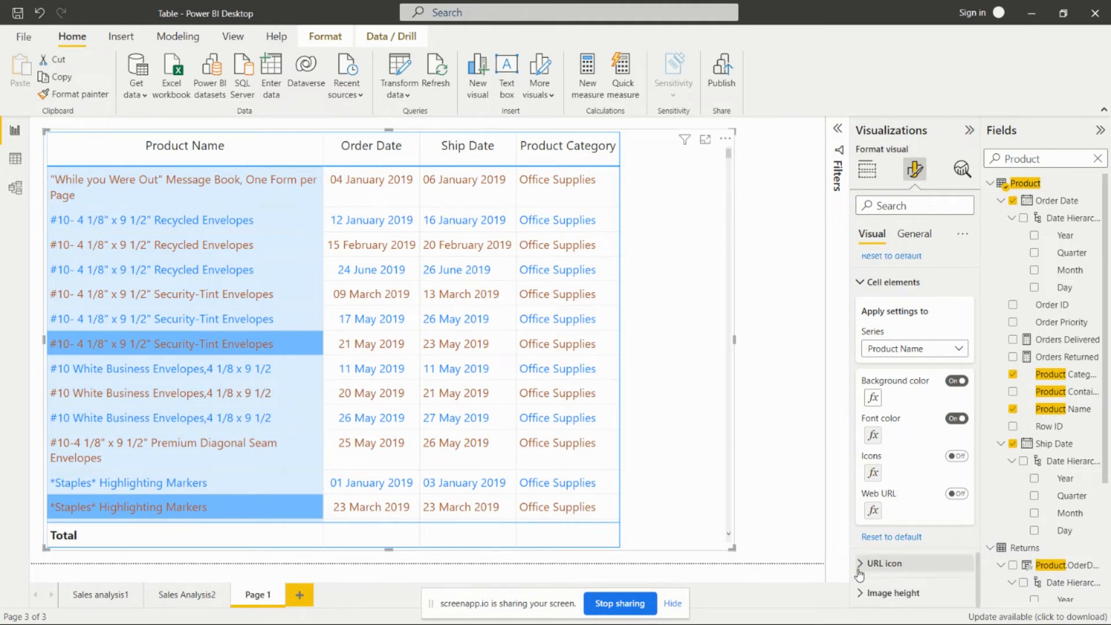
{"action": "left_click", "coordinate": [902, 563]}
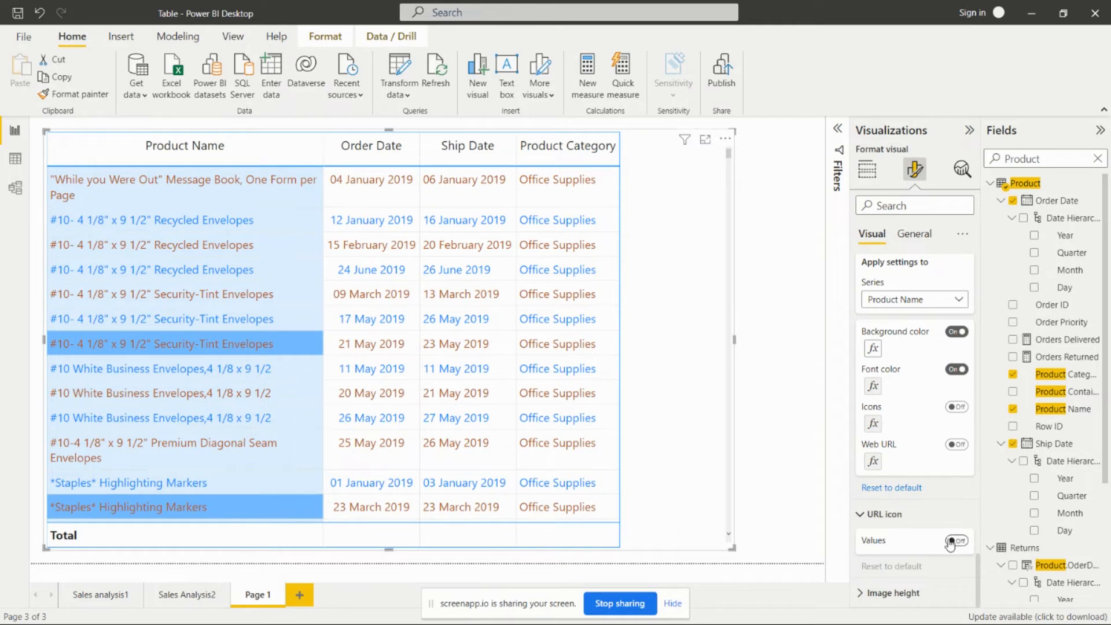
{"action": "left_click", "coordinate": [951, 543]}
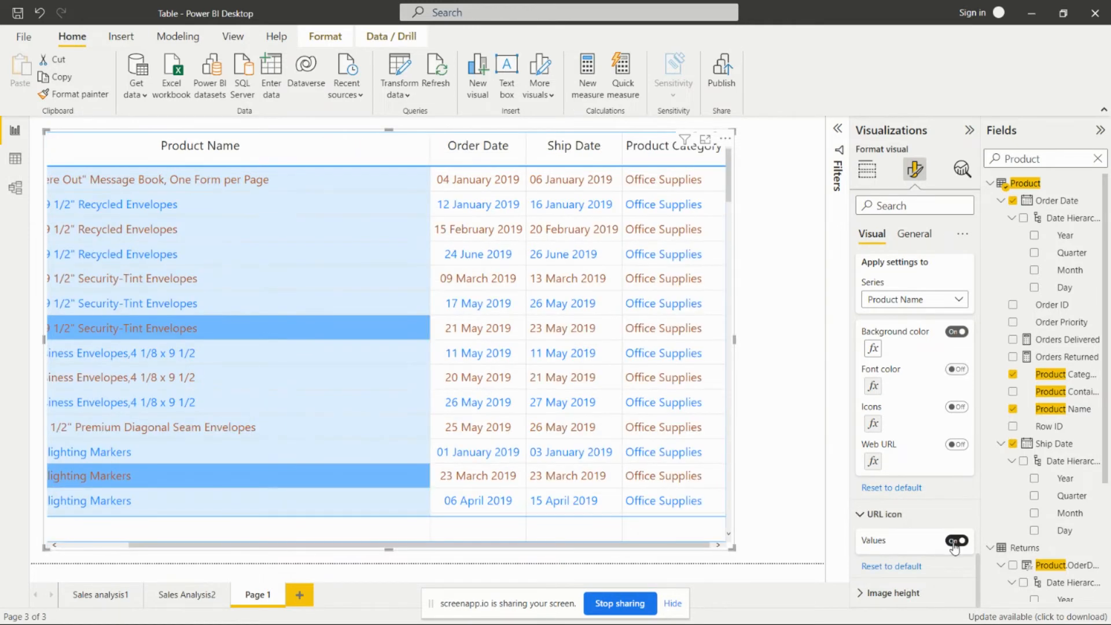
{"action": "left_click", "coordinate": [955, 541]}
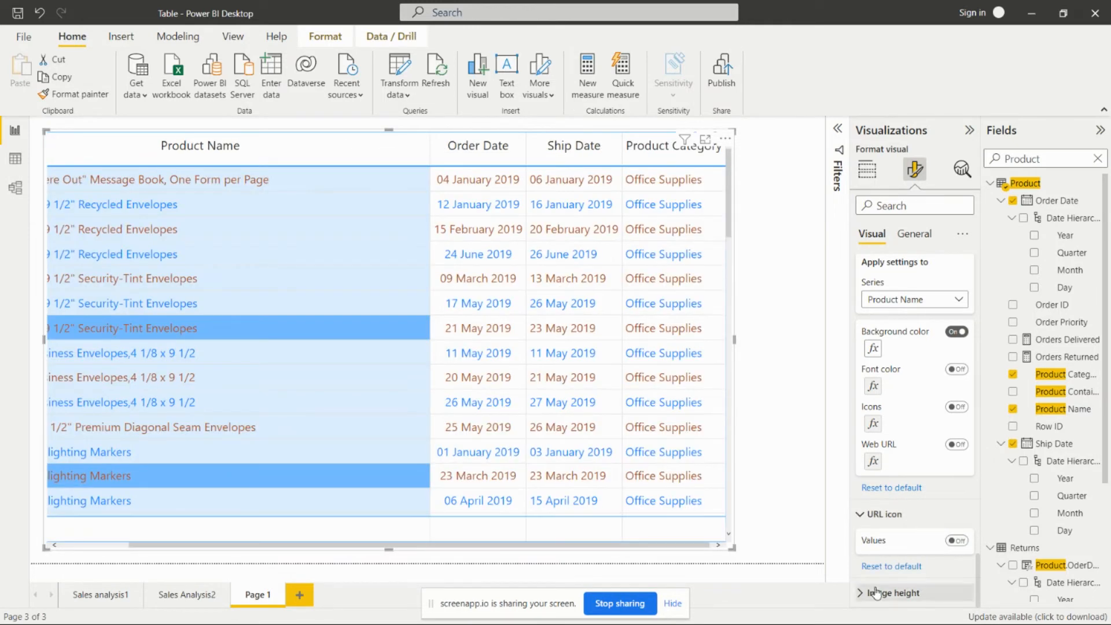
Set the table's image height to 104 px
{"action": "left_click", "coordinate": [869, 593]}
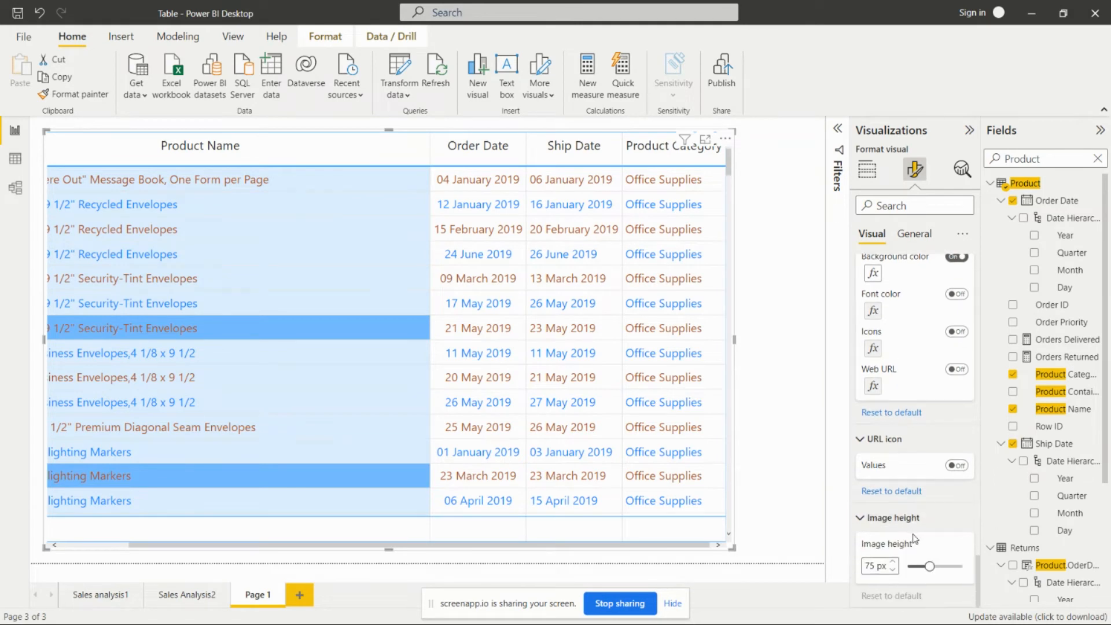
{"action": "mouse_move", "coordinate": [929, 567]}
{"action": "left_mouse_down"}
{"action": "mouse_move", "coordinate": [956, 568]}
{"action": "mouse_move", "coordinate": [941, 575]}
{"action": "left_mouse_up"}
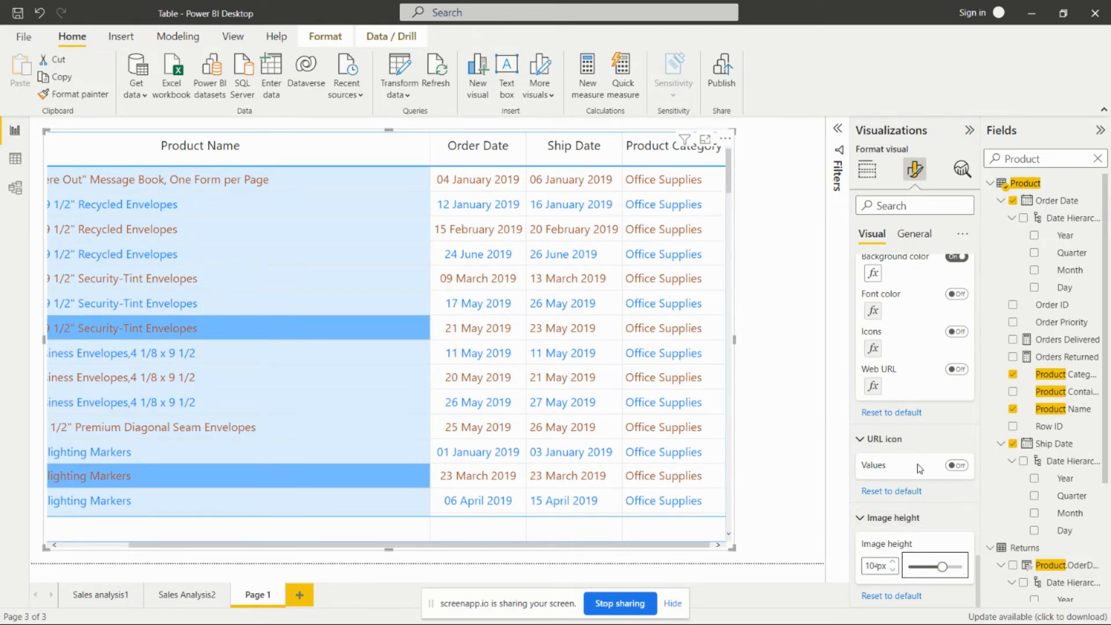
{"action": "scroll", "coordinate": [920, 468], "scroll_direction": "up", "scroll_amount": 5}
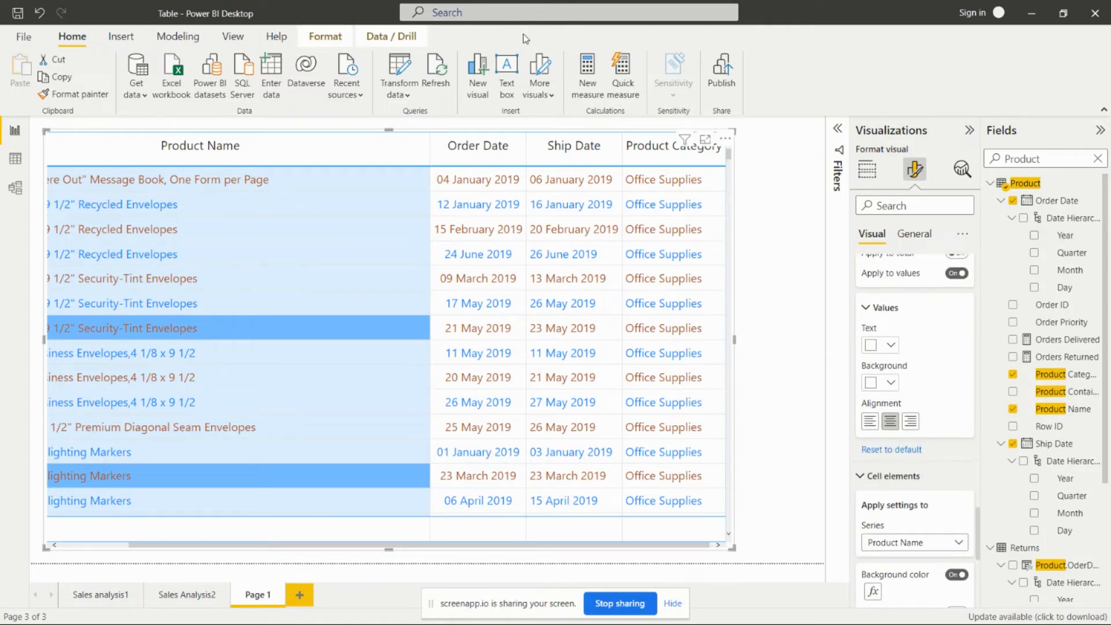
Review the table's general properties, covering its size, position and advanced options
{"action": "left_click", "coordinate": [926, 240]}
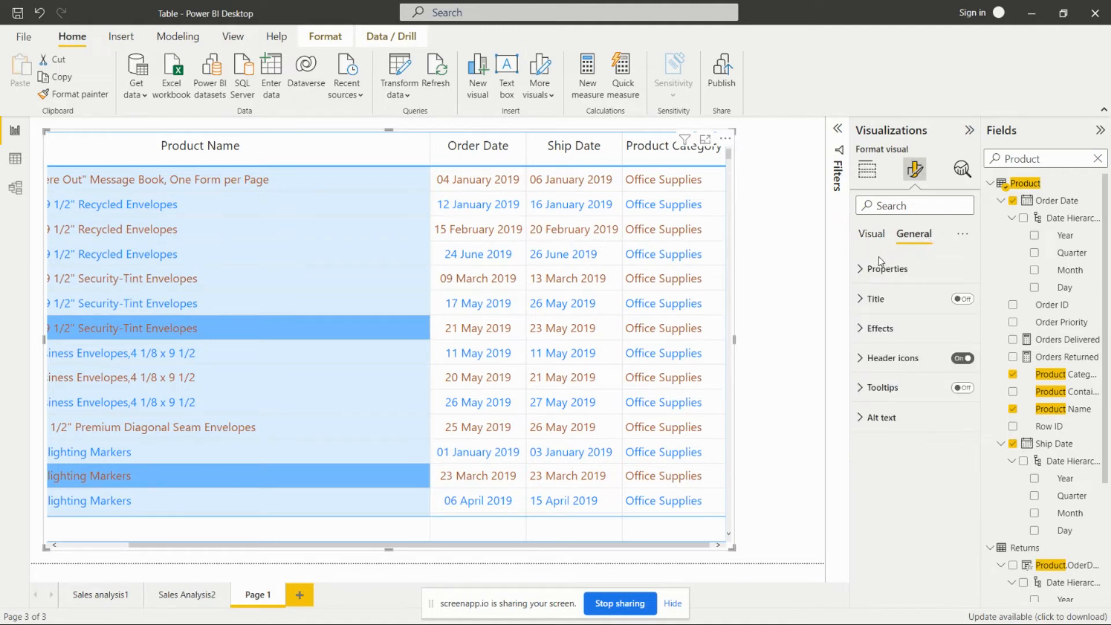
{"action": "left_click", "coordinate": [864, 270]}
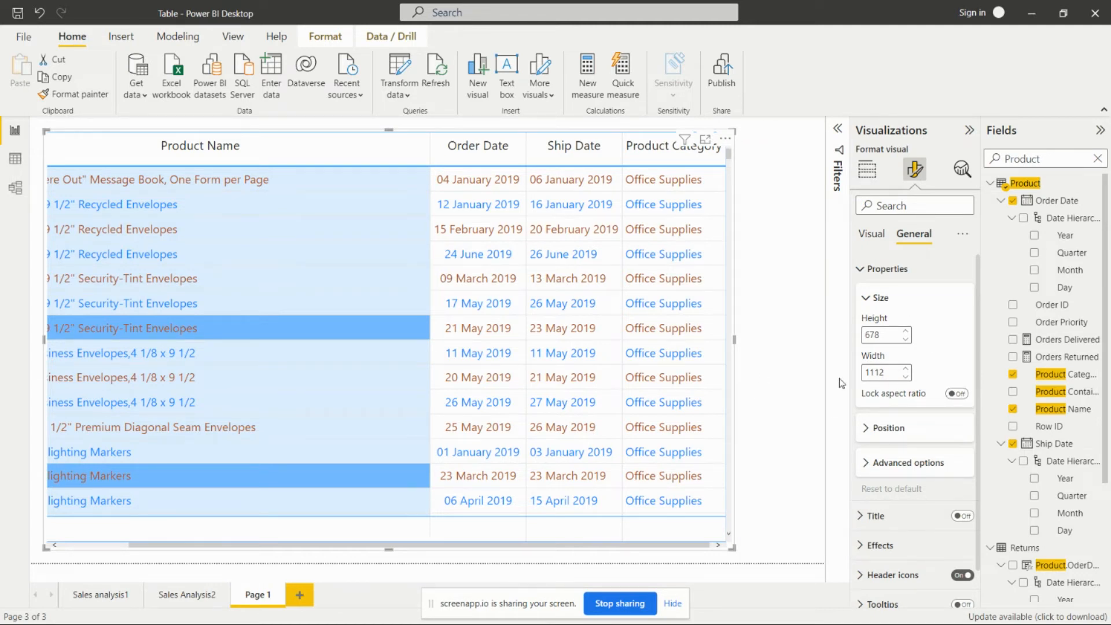
{"action": "left_click", "coordinate": [866, 429]}
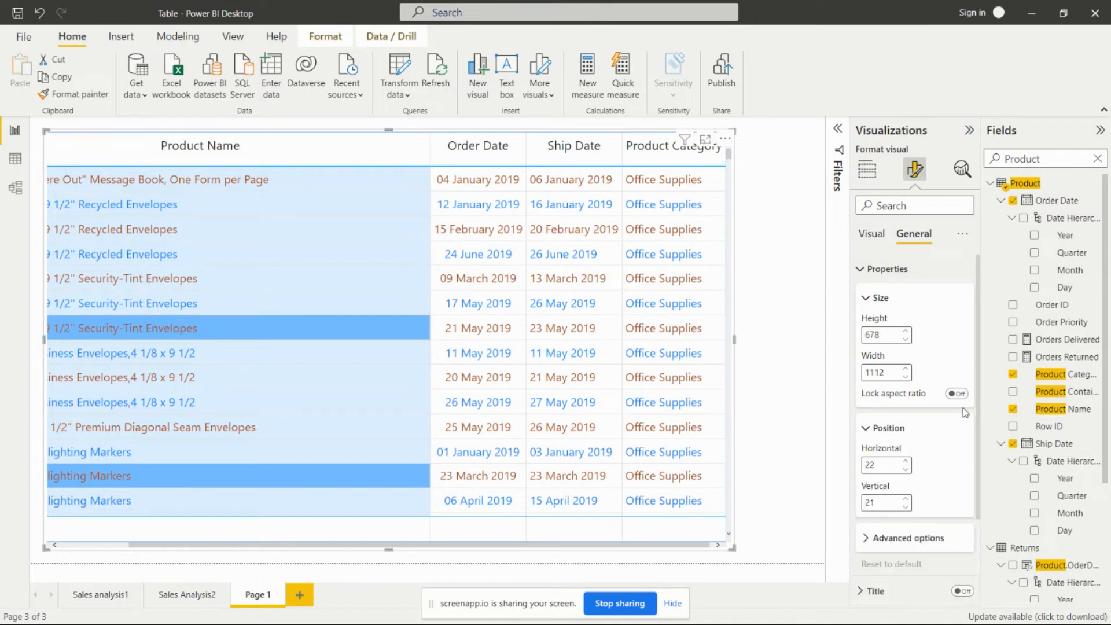
{"action": "left_click_drag", "start_coordinate": [977, 388], "coordinate": [981, 433]}
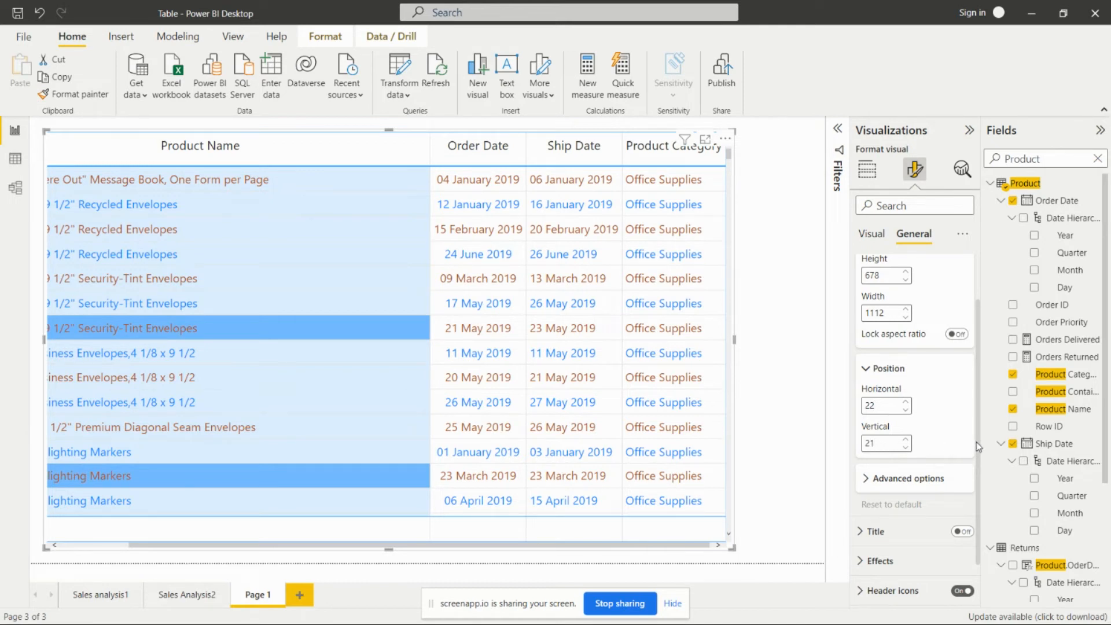
{"action": "left_click_drag", "start_coordinate": [978, 446], "coordinate": [978, 474]}
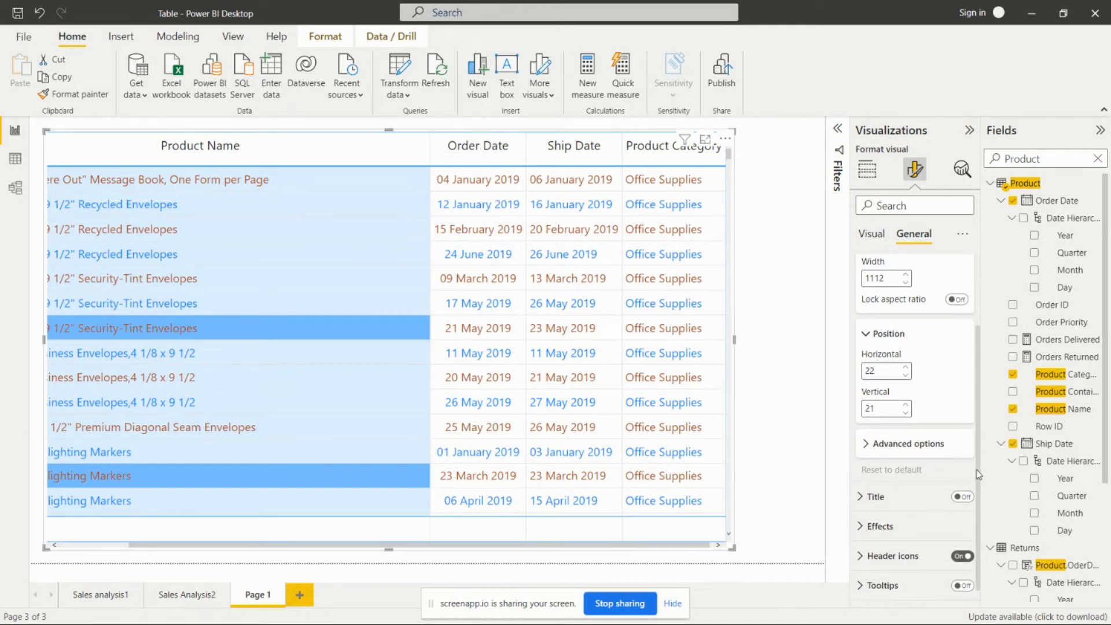
{"action": "left_click", "coordinate": [867, 444]}
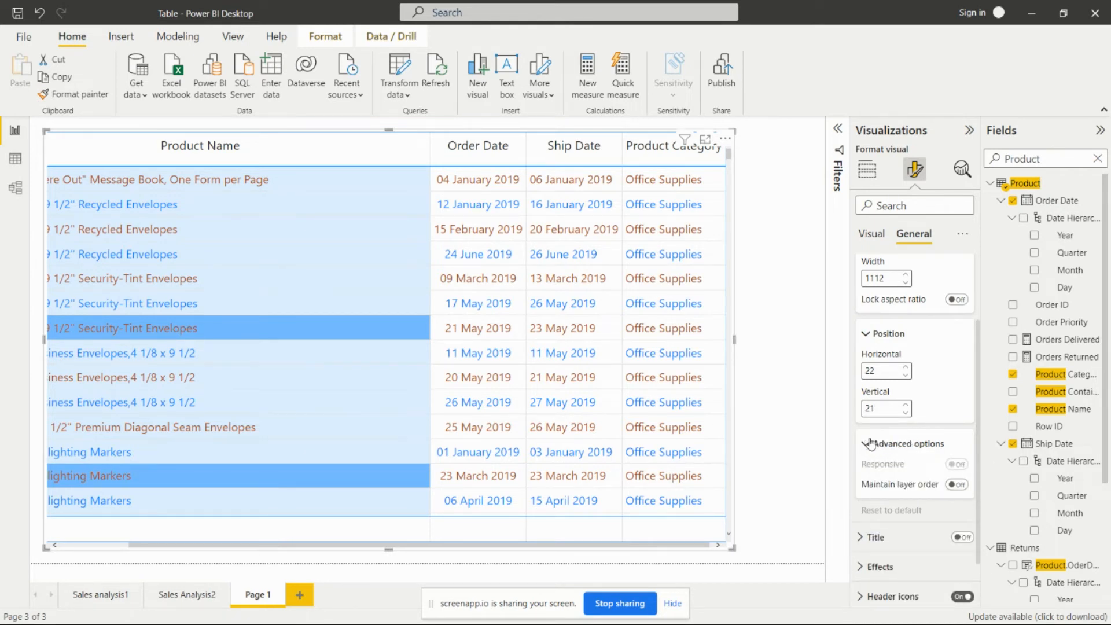
{"action": "left_click", "coordinate": [863, 443]}
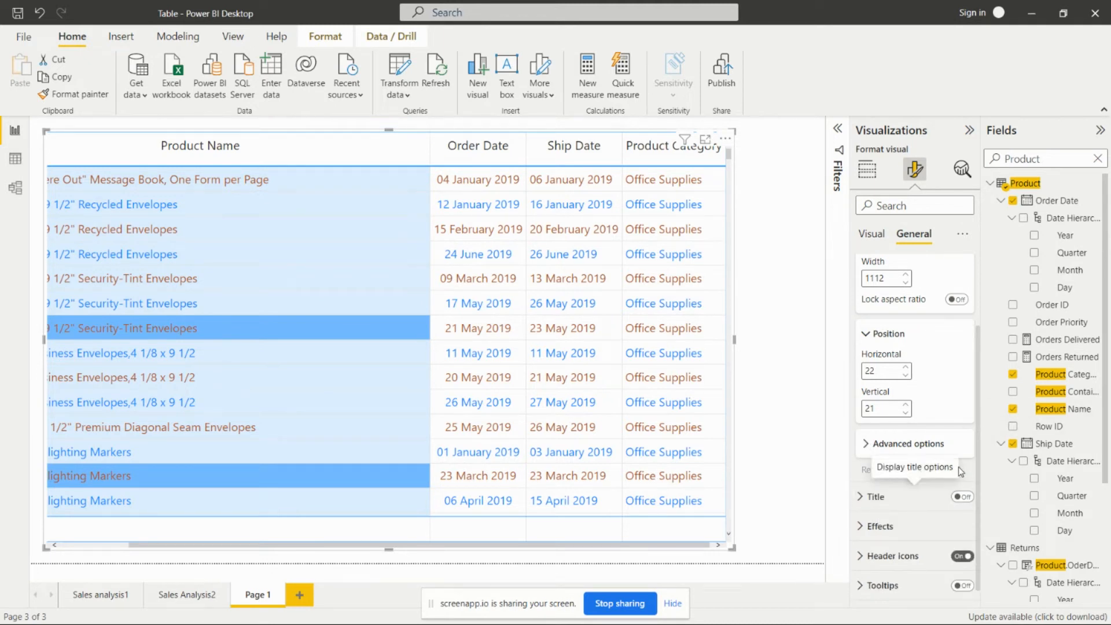
Turn on the table visual's title and set its text to "Table"
{"action": "left_click", "coordinate": [961, 498]}
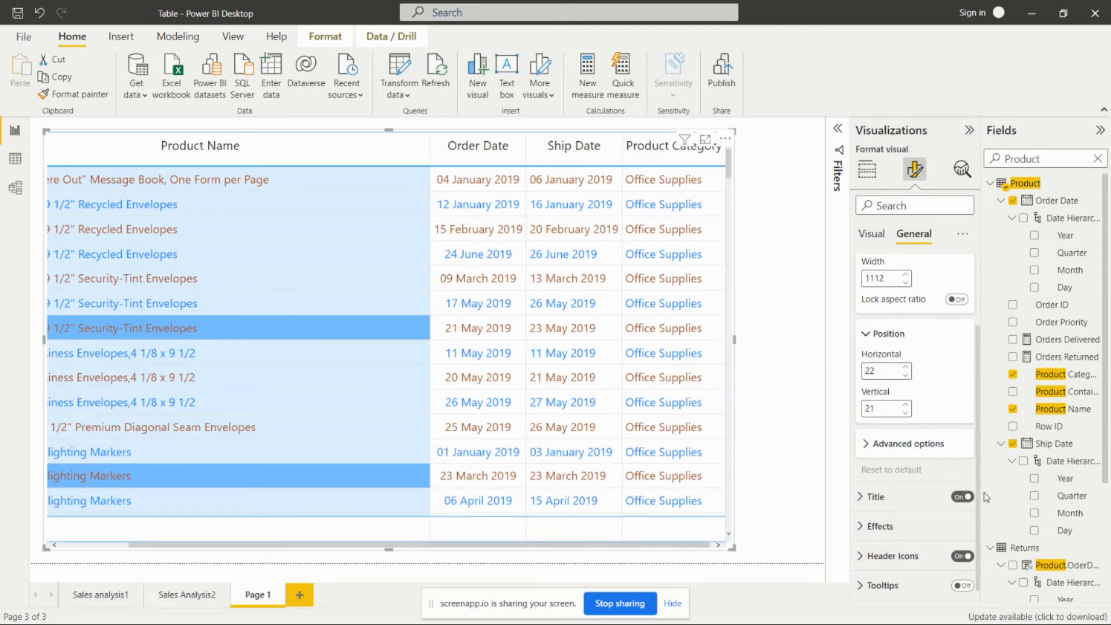
{"action": "scroll", "coordinate": [984, 492], "scroll_direction": "down", "scroll_amount": 1}
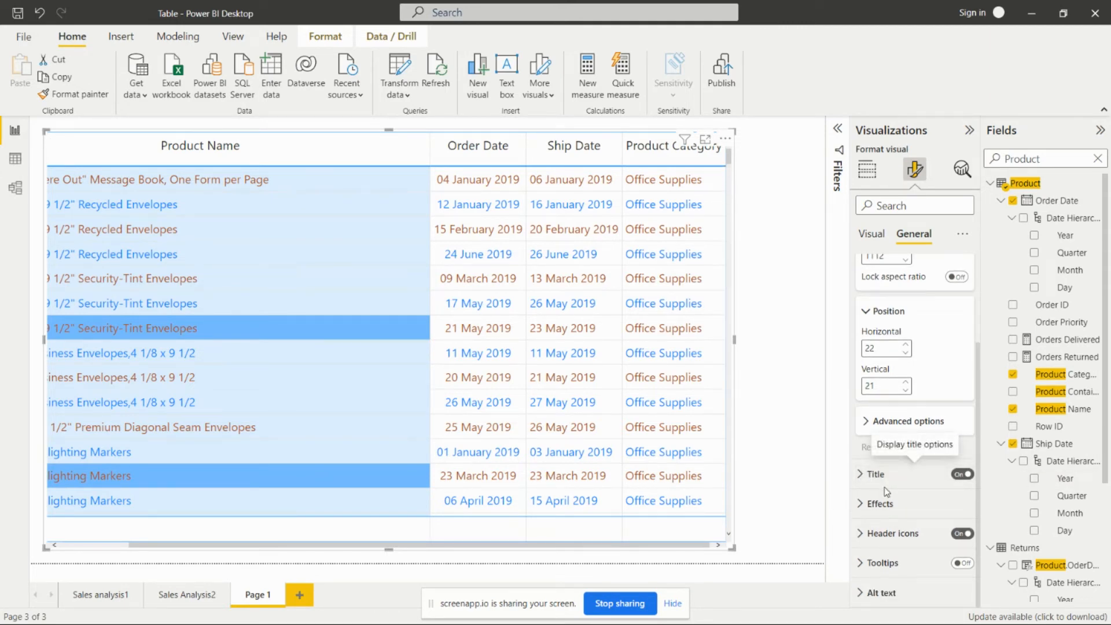
{"action": "left_click", "coordinate": [862, 475]}
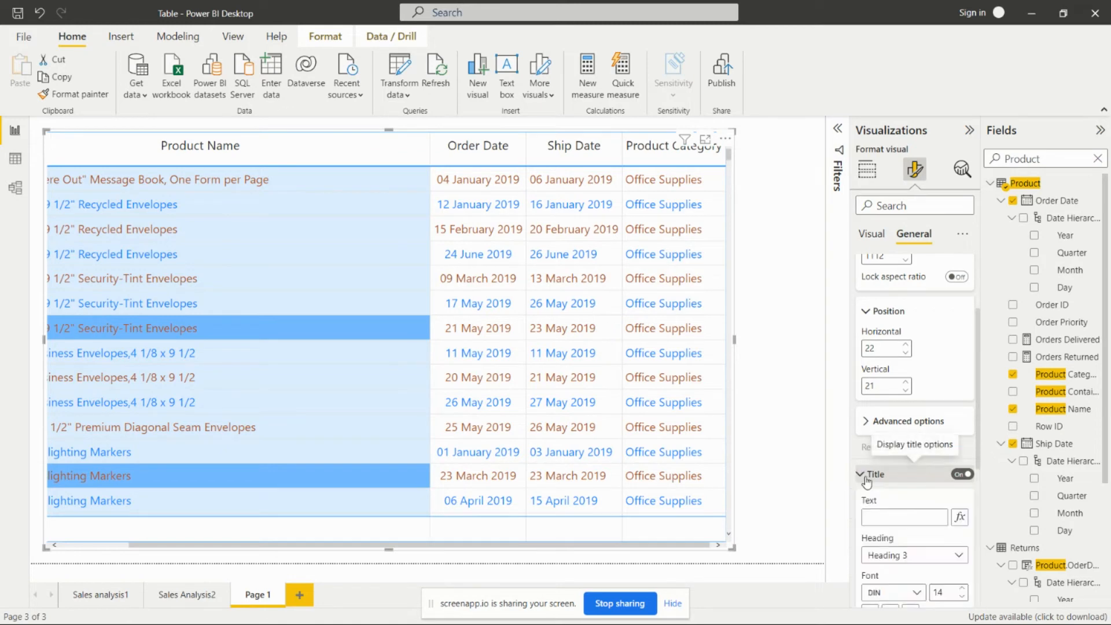
{"action": "left_click", "coordinate": [891, 512]}
{"action": "type", "text": "Table"}
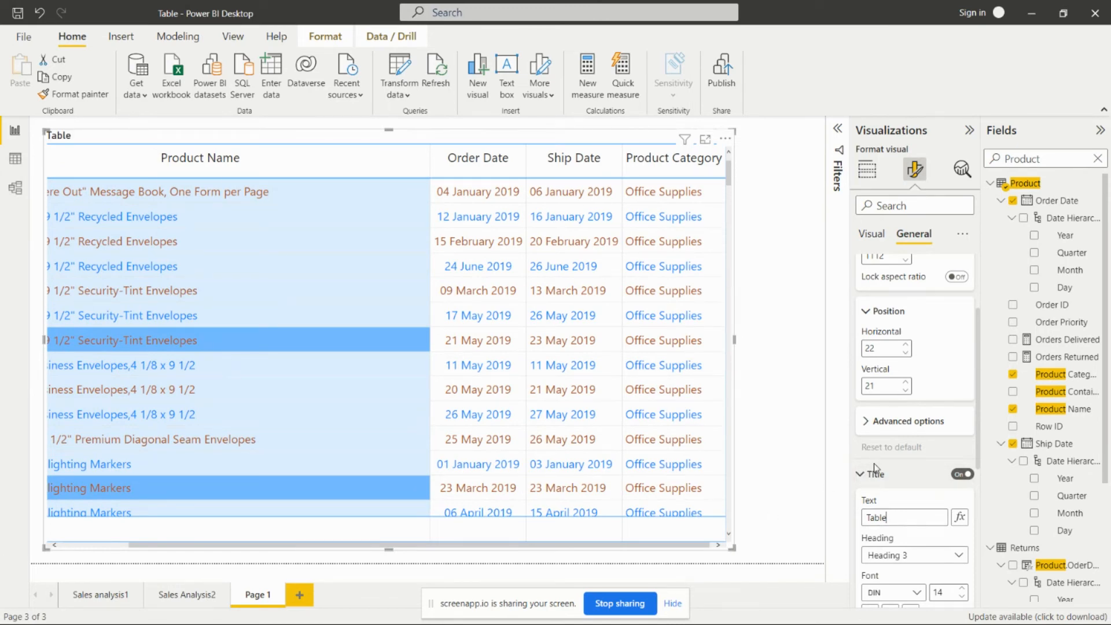
Set the title's heading level to Heading 2 and its font size to 22
{"action": "scroll", "coordinate": [875, 463], "scroll_direction": "down", "scroll_amount": 3}
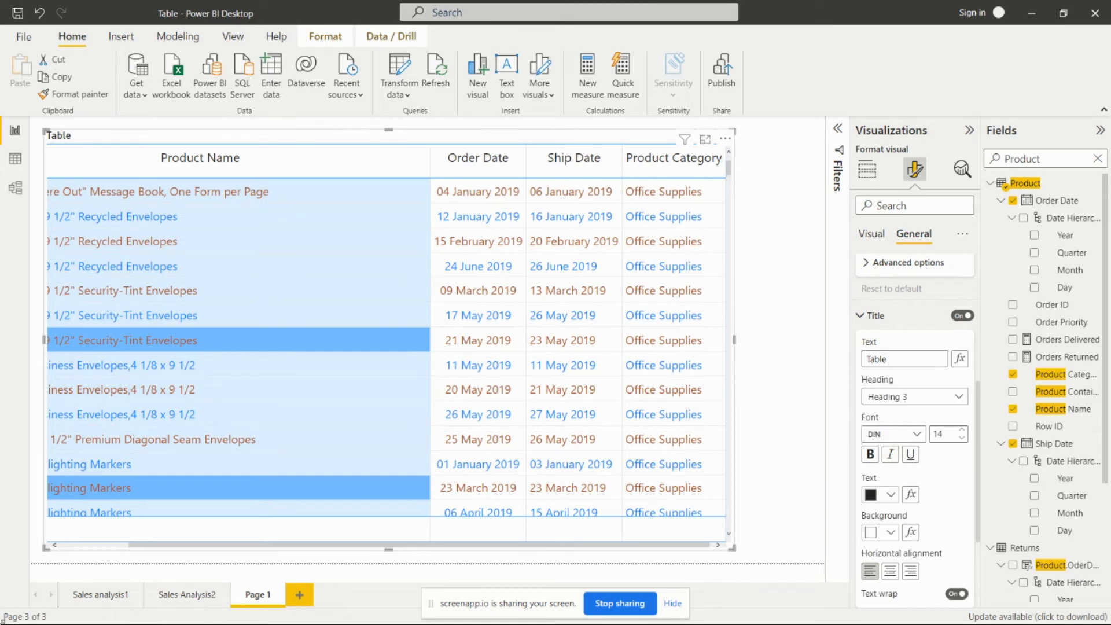
{"action": "left_click", "coordinate": [959, 397]}
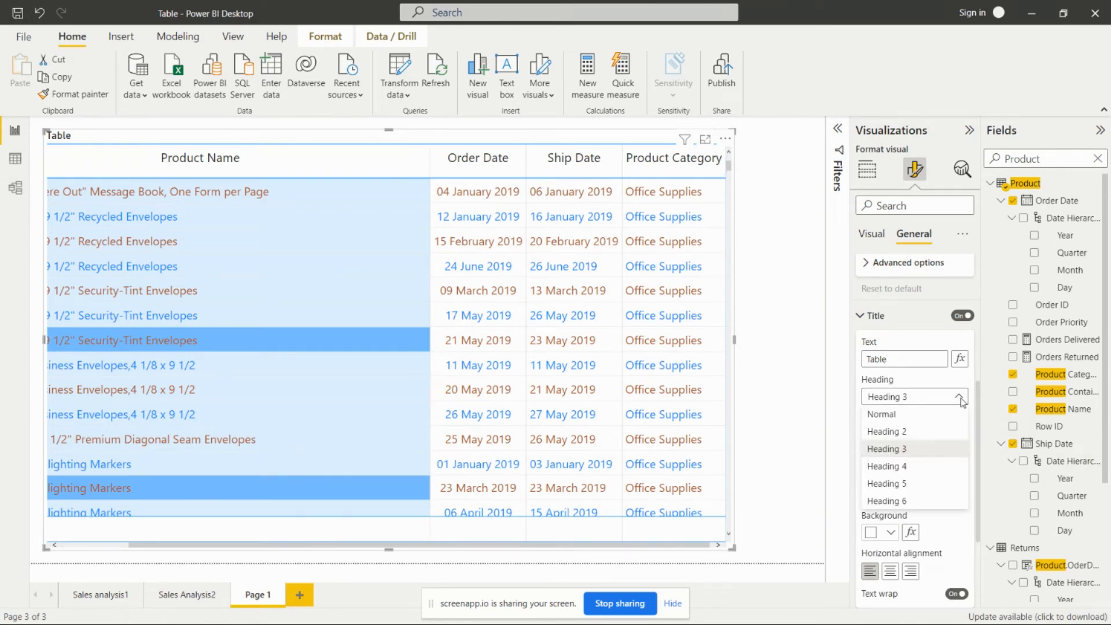
{"action": "left_click", "coordinate": [926, 434]}
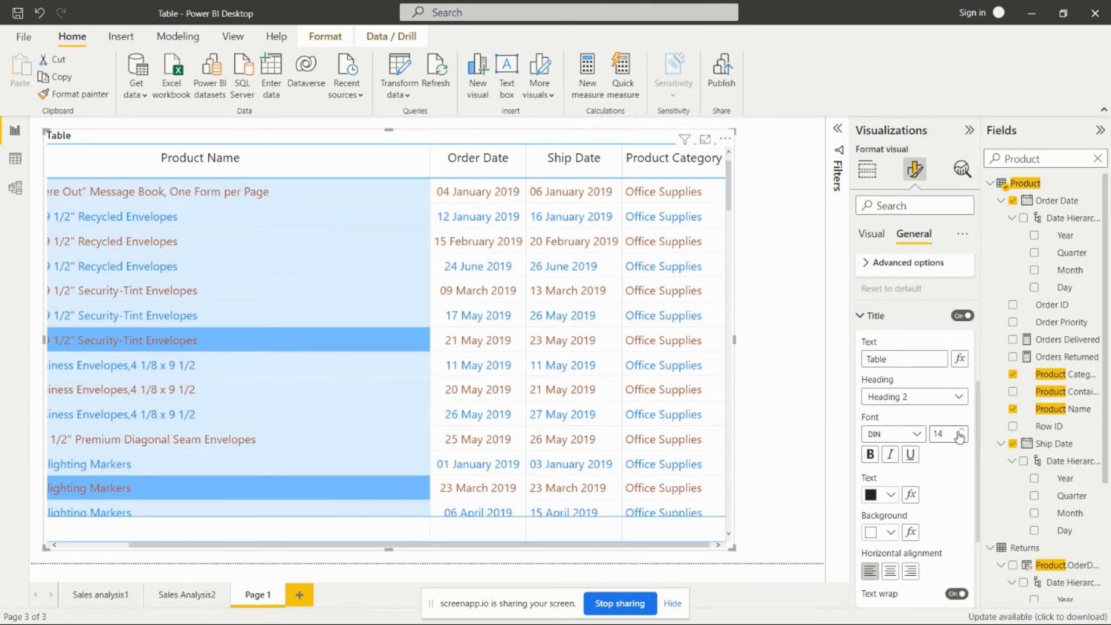
{"action": "left_click", "coordinate": [962, 430]}
{"action": "left_click", "coordinate": [962, 430]}
{"action": "left_click", "coordinate": [962, 430]}
{"action": "left_click", "coordinate": [962, 430]}
{"action": "left_click", "coordinate": [962, 430]}
{"action": "left_click", "coordinate": [962, 430]}
{"action": "left_click", "coordinate": [961, 431]}
{"action": "left_click", "coordinate": [961, 430]}
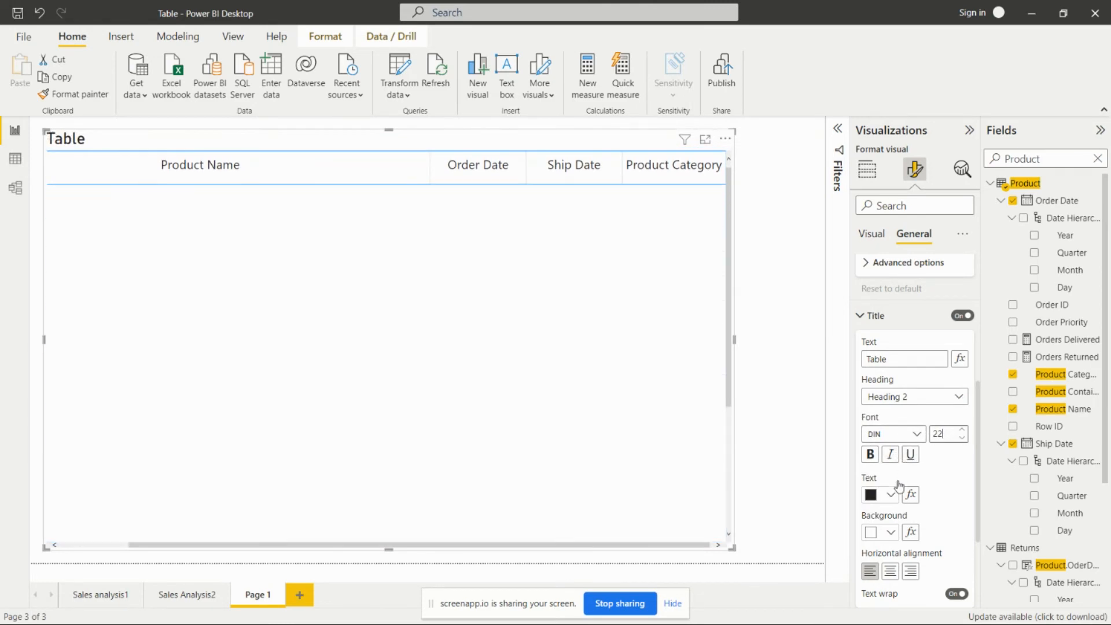
Format the title in bold blue text and center it horizontally
{"action": "left_click", "coordinate": [890, 494]}
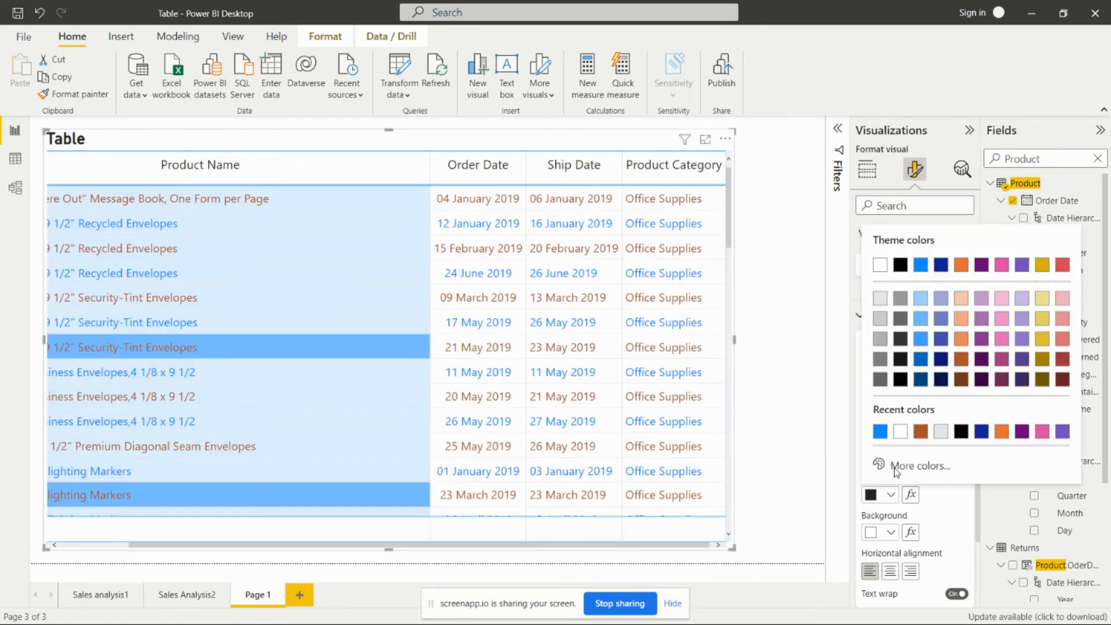
{"action": "left_click", "coordinate": [880, 431]}
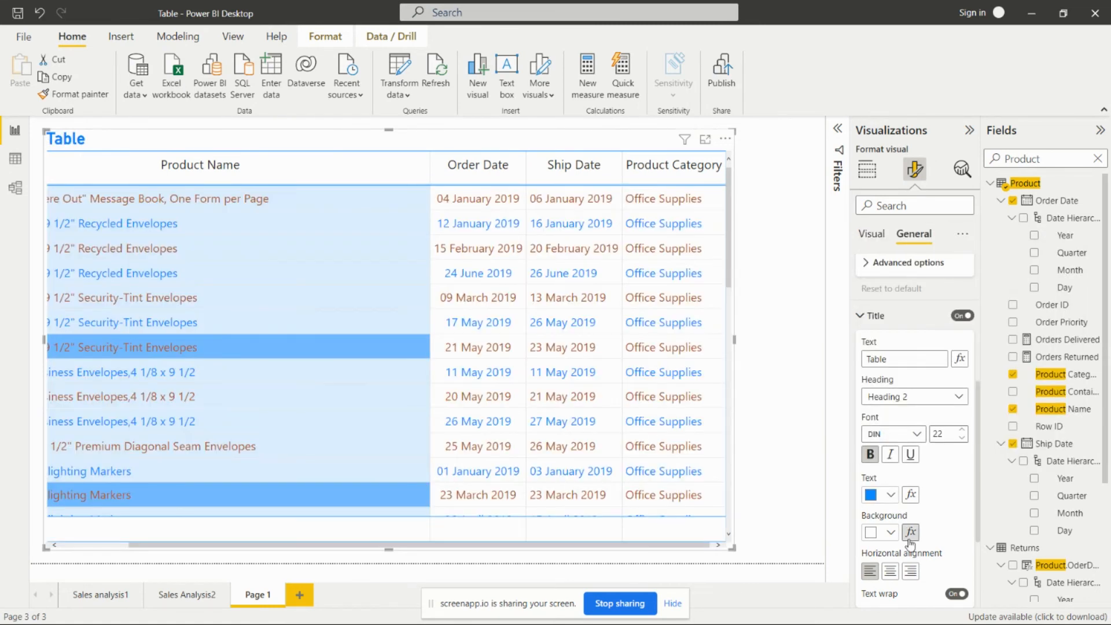
{"action": "left_click", "coordinate": [891, 573]}
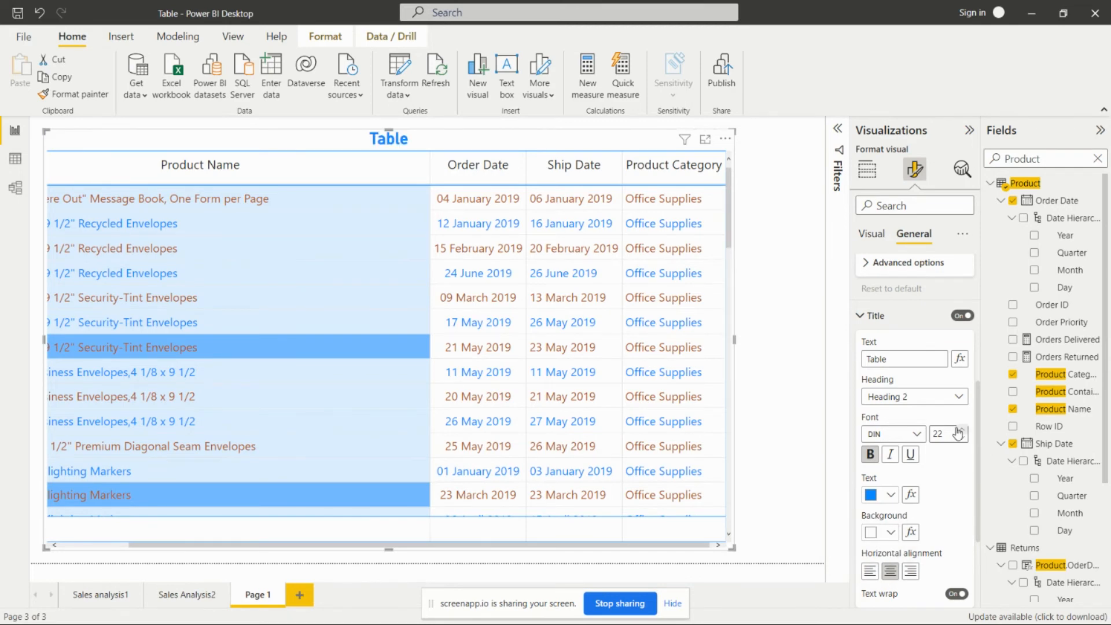
Turn the title's text wrap off and back on
{"action": "scroll", "coordinate": [958, 434], "scroll_direction": "down", "scroll_amount": 3}
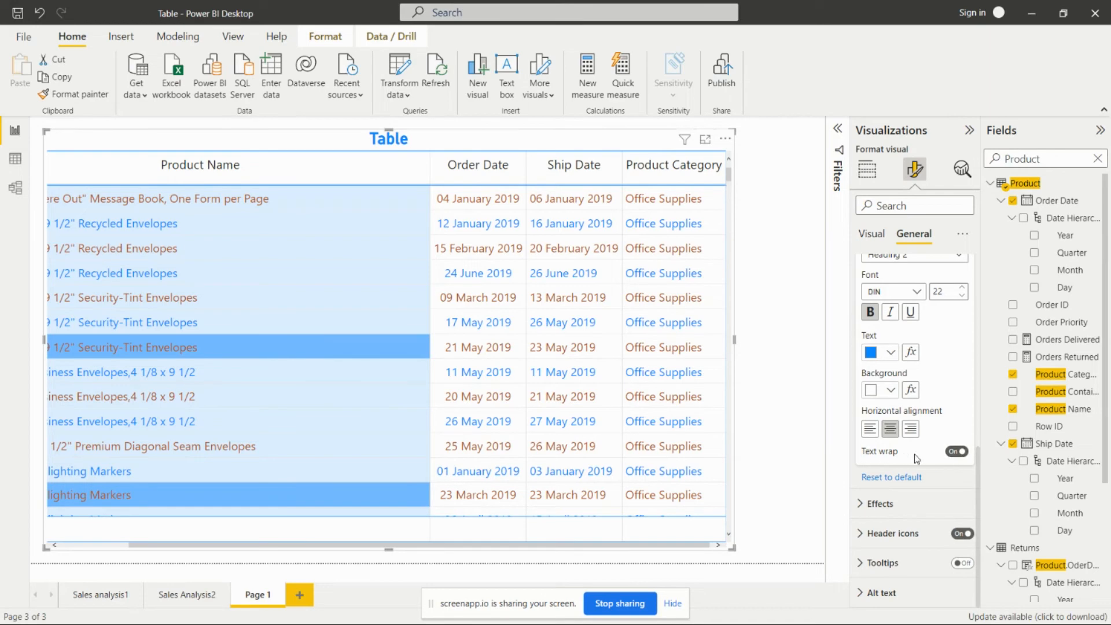
{"action": "left_click", "coordinate": [957, 453]}
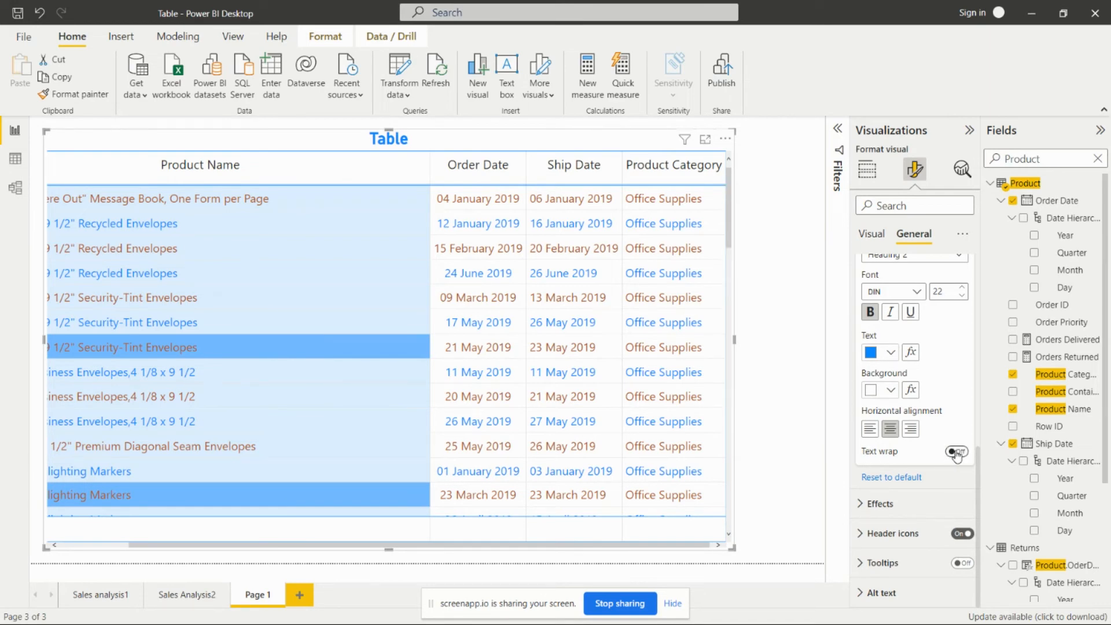
{"action": "left_click", "coordinate": [957, 454]}
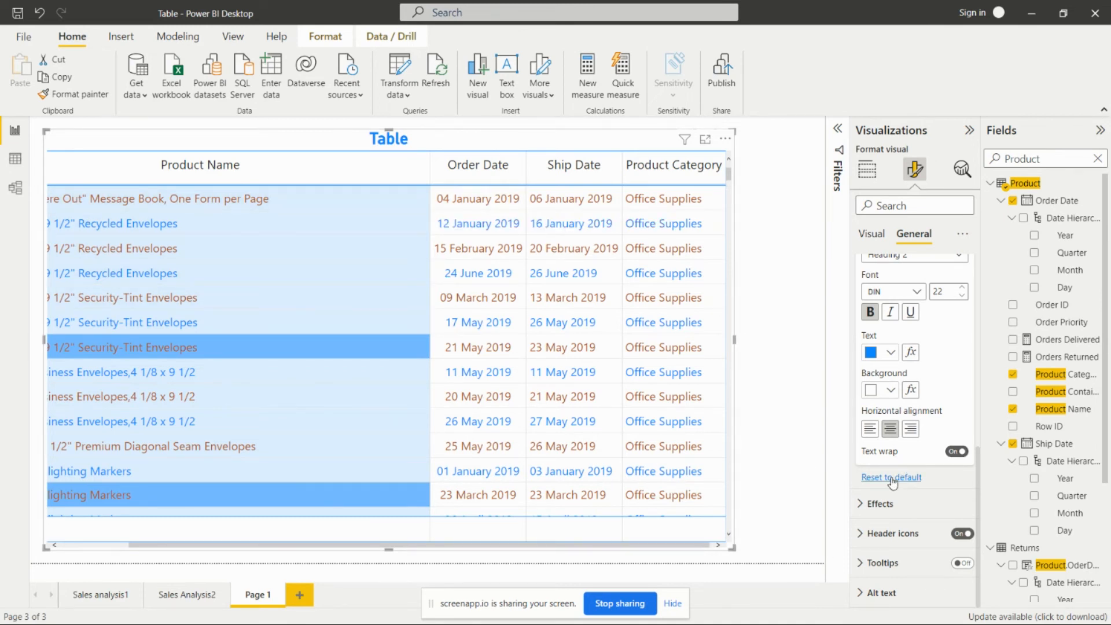
Set the background effect color of the table visual to the recently used light gray
{"action": "left_click", "coordinate": [861, 504]}
{"action": "scroll", "coordinate": [901, 429], "scroll_direction": "down", "scroll_amount": 2}
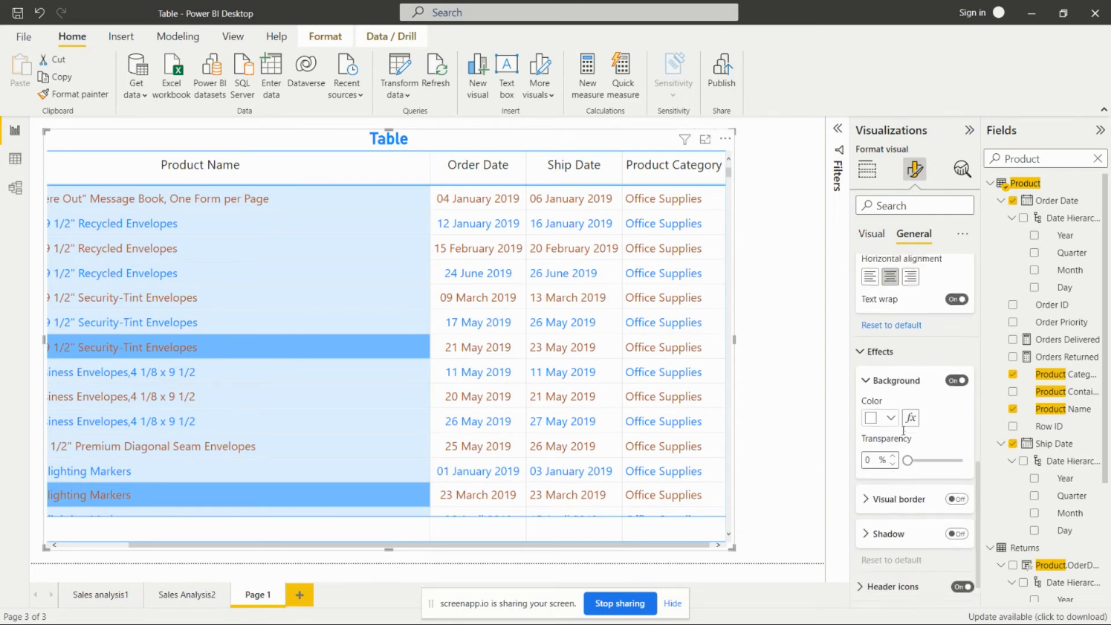
{"action": "left_click", "coordinate": [961, 375]}
{"action": "left_click", "coordinate": [891, 412]}
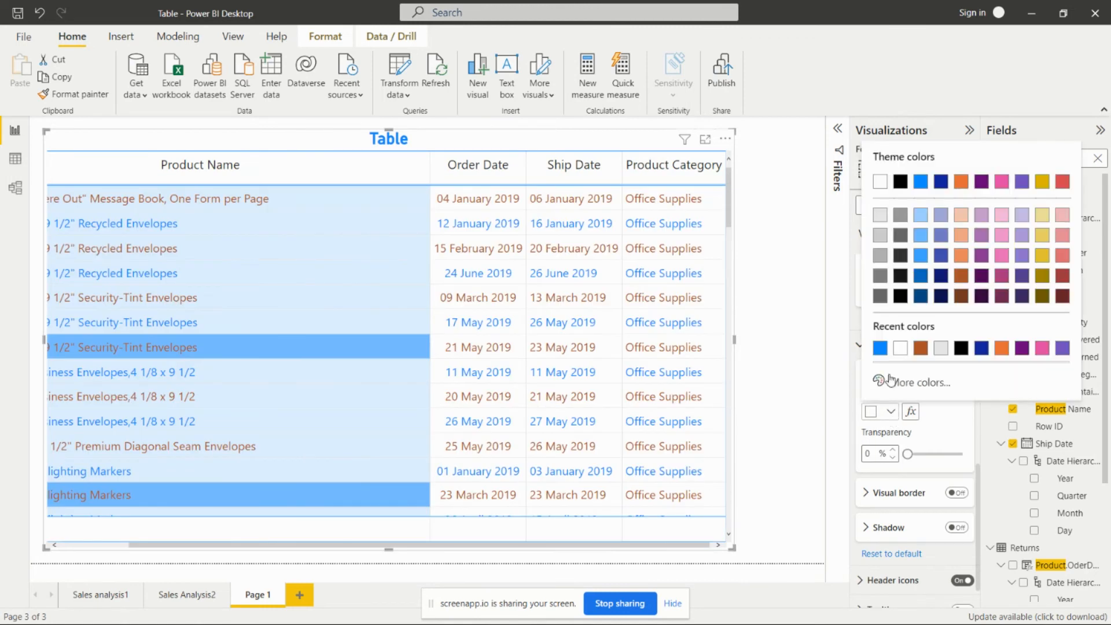
{"action": "left_click", "coordinate": [941, 348]}
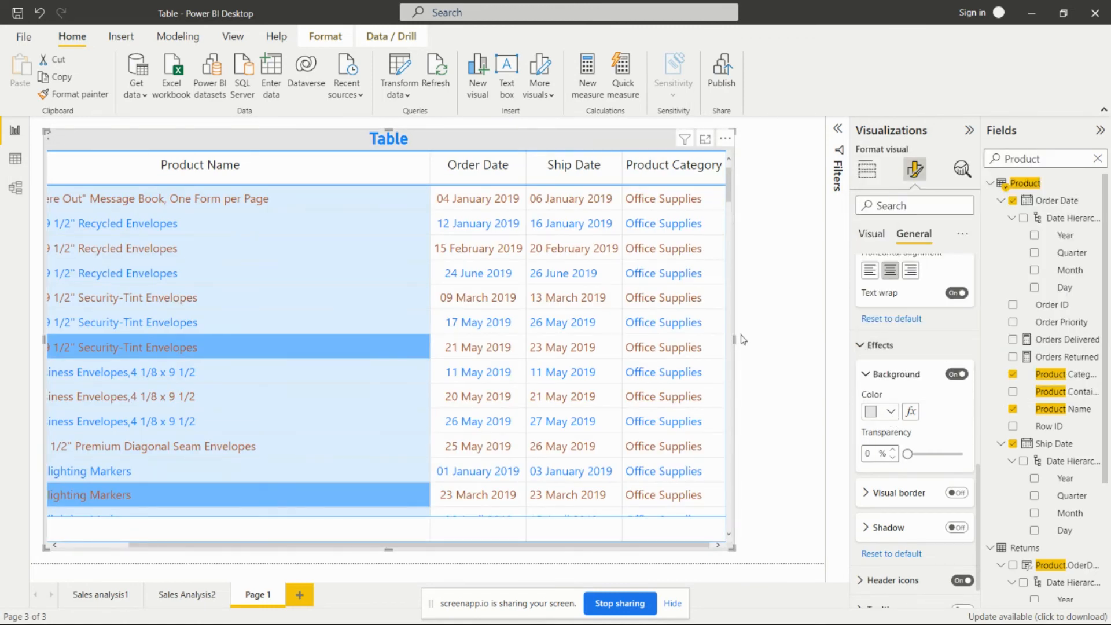
Widen the table visual on the page until all four columns fit without horizontal scrolling
{"action": "left_click_drag", "start_coordinate": [737, 345], "coordinate": [774, 344]}
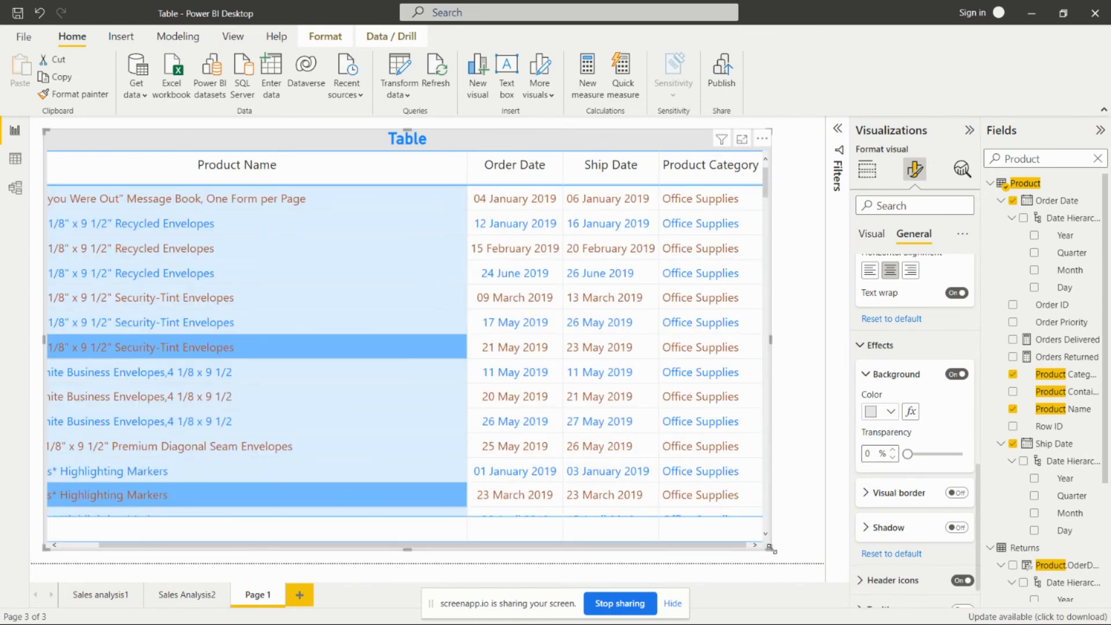
{"action": "left_click_drag", "start_coordinate": [775, 339], "coordinate": [821, 343]}
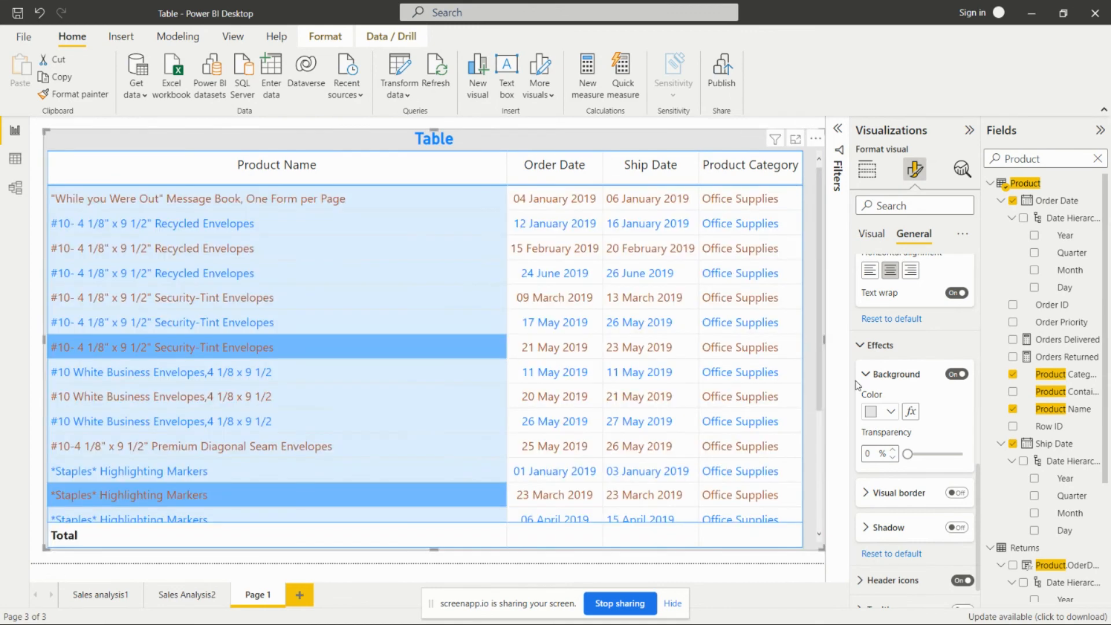
Set the table background's transparency to 82% and turn on the visual border and shadow effects
{"action": "left_click", "coordinate": [937, 454]}
{"action": "left_click_drag", "start_coordinate": [936, 454], "coordinate": [951, 455]}
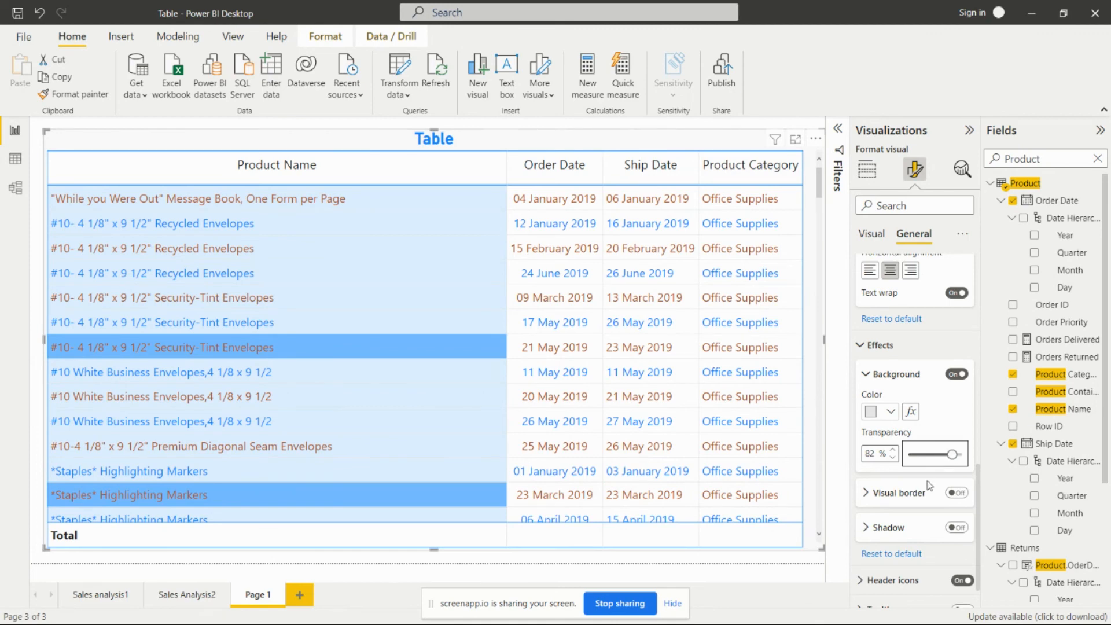
{"action": "left_click", "coordinate": [956, 493]}
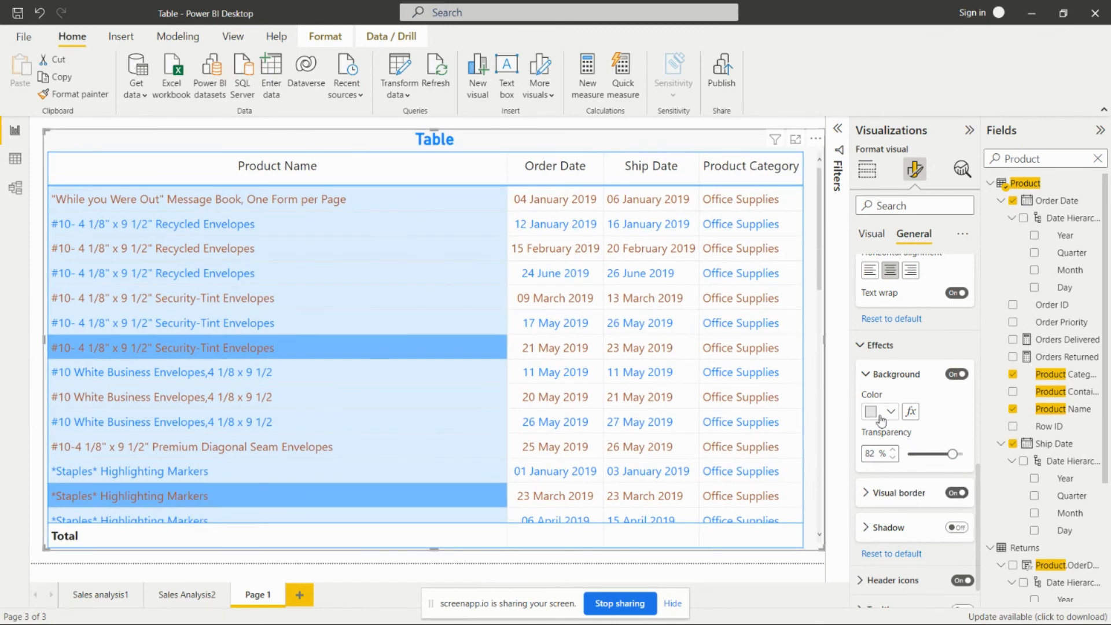
{"action": "scroll", "coordinate": [952, 496], "scroll_direction": "down", "scroll_amount": 1}
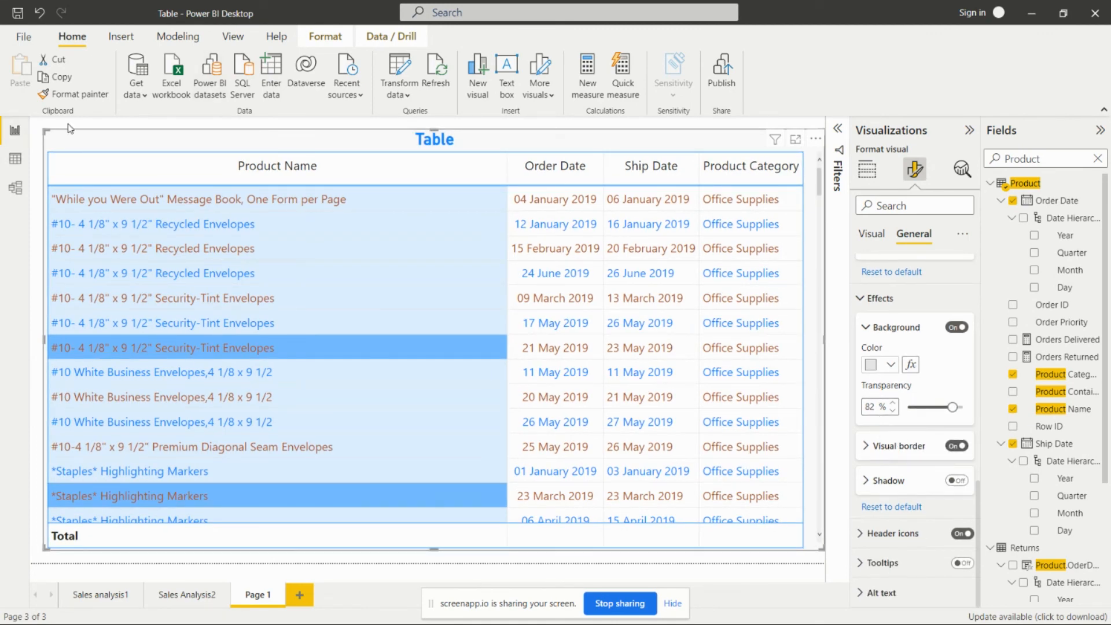
{"action": "left_click", "coordinate": [956, 481]}
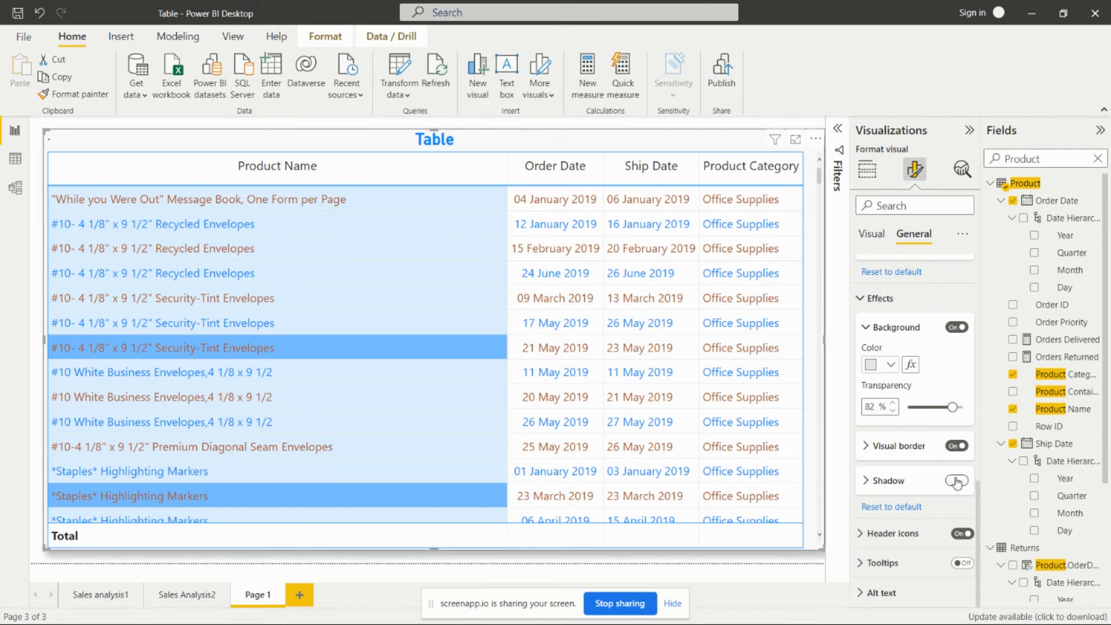
Review the table's header icon, tooltip and alt text settings and the reset and expand options, and return to the visual's build settings
{"action": "left_click", "coordinate": [888, 530]}
{"action": "scroll", "coordinate": [922, 489], "scroll_direction": "down", "scroll_amount": 4}
{"action": "scroll", "coordinate": [927, 399], "scroll_direction": "down", "scroll_amount": 1}
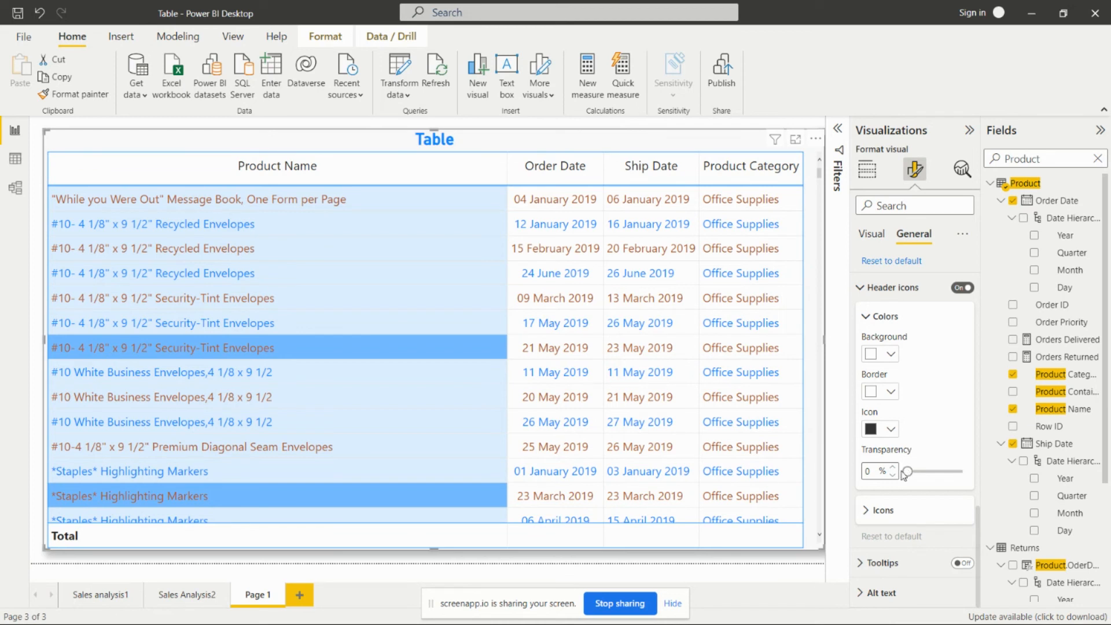
{"action": "left_click", "coordinate": [861, 564]}
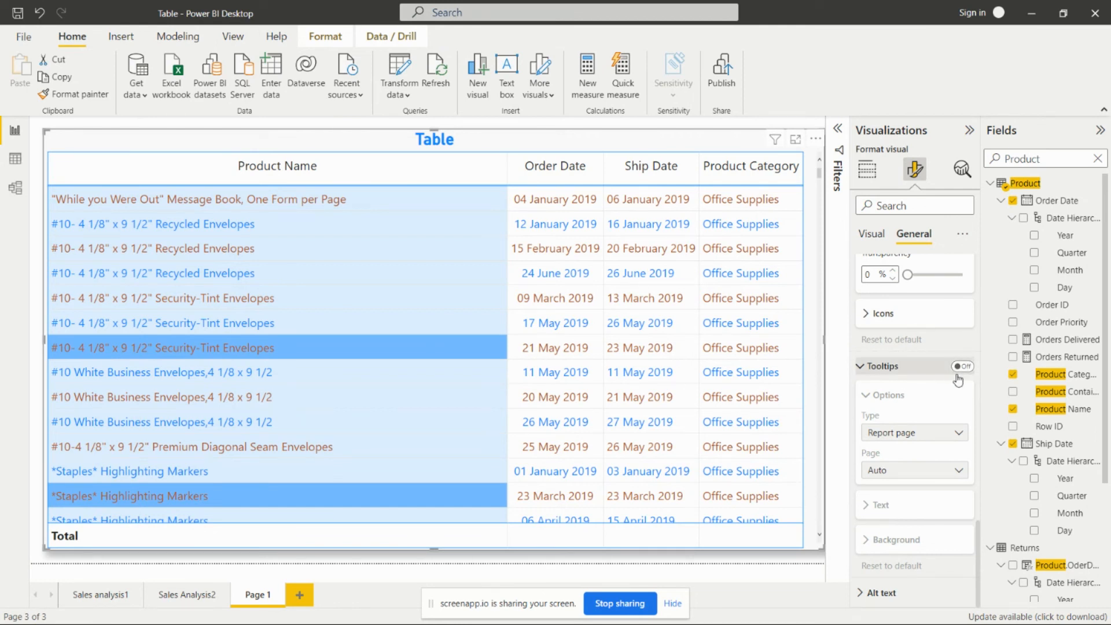
{"action": "left_click", "coordinate": [871, 593]}
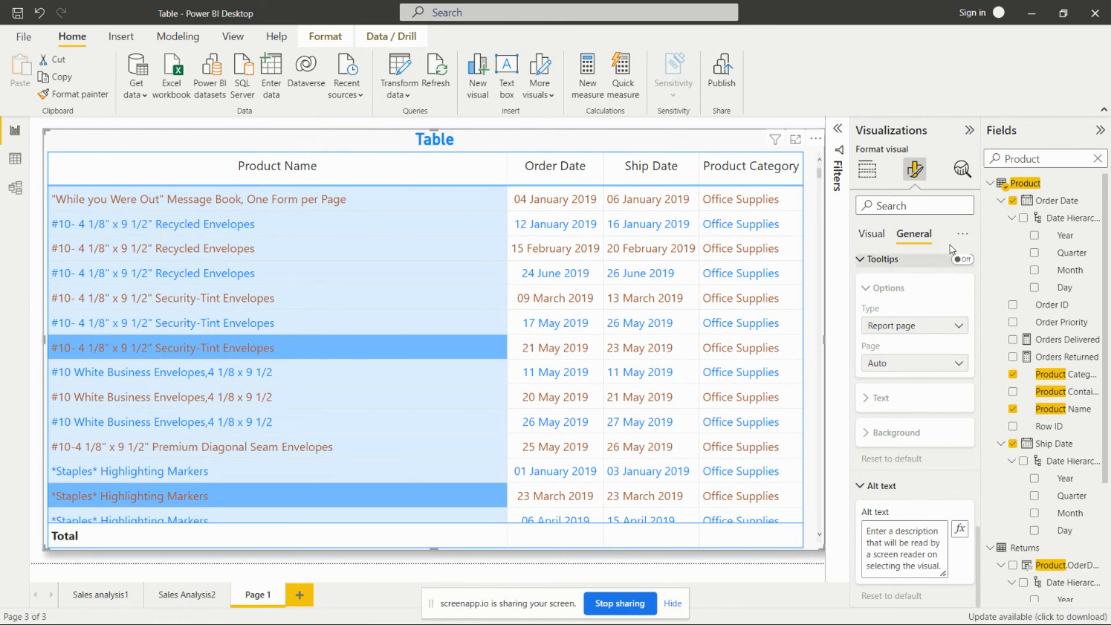
{"action": "left_click", "coordinate": [962, 235]}
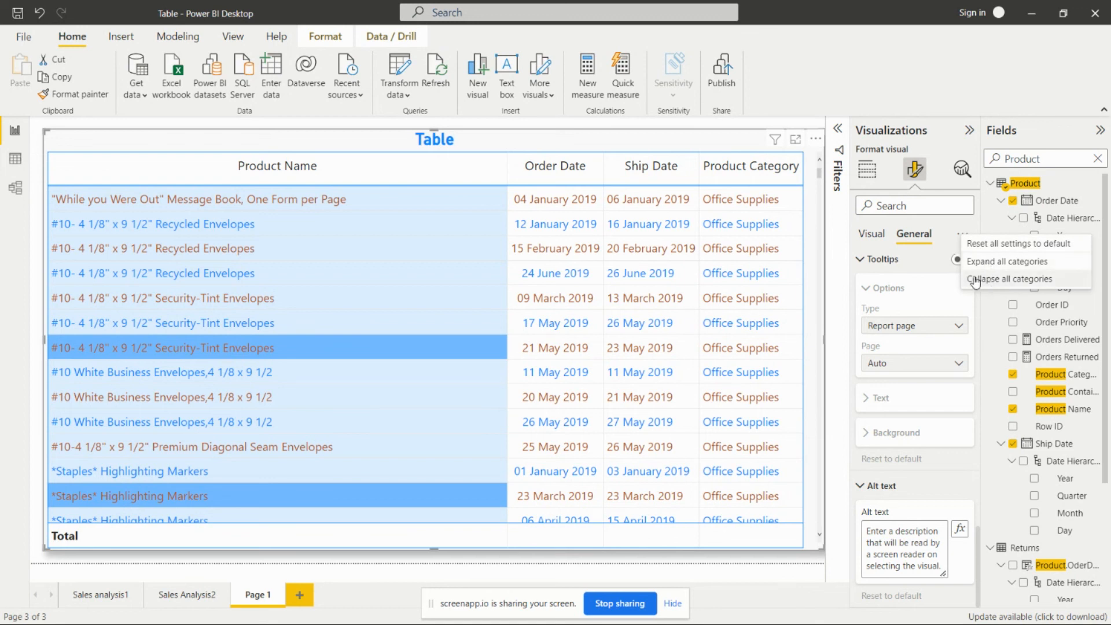
{"action": "left_click", "coordinate": [938, 206]}
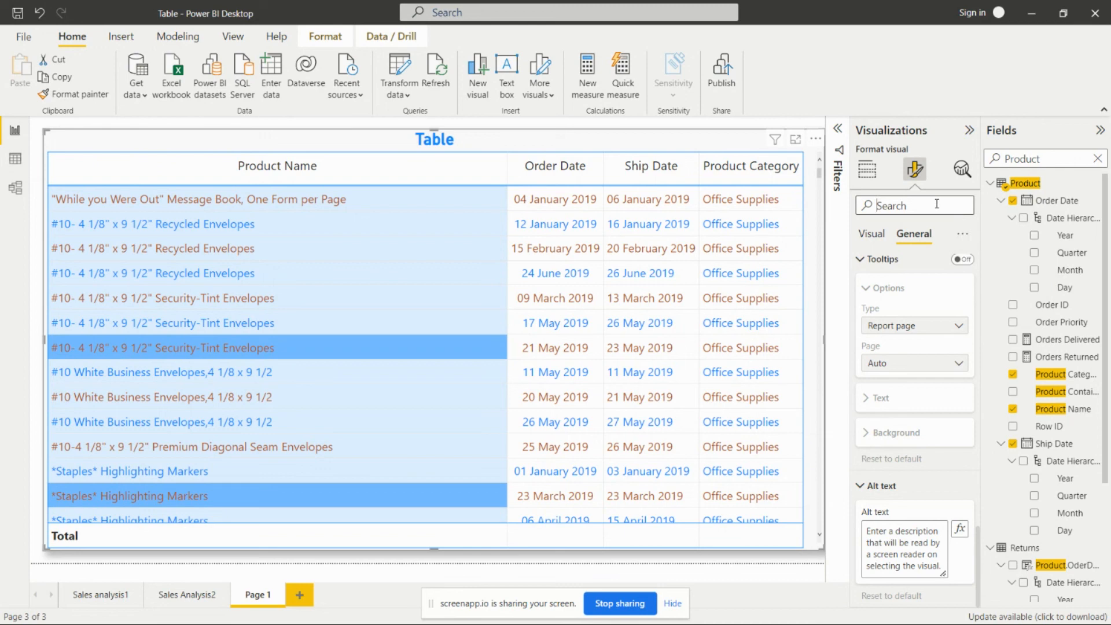
{"action": "left_click", "coordinate": [866, 169]}
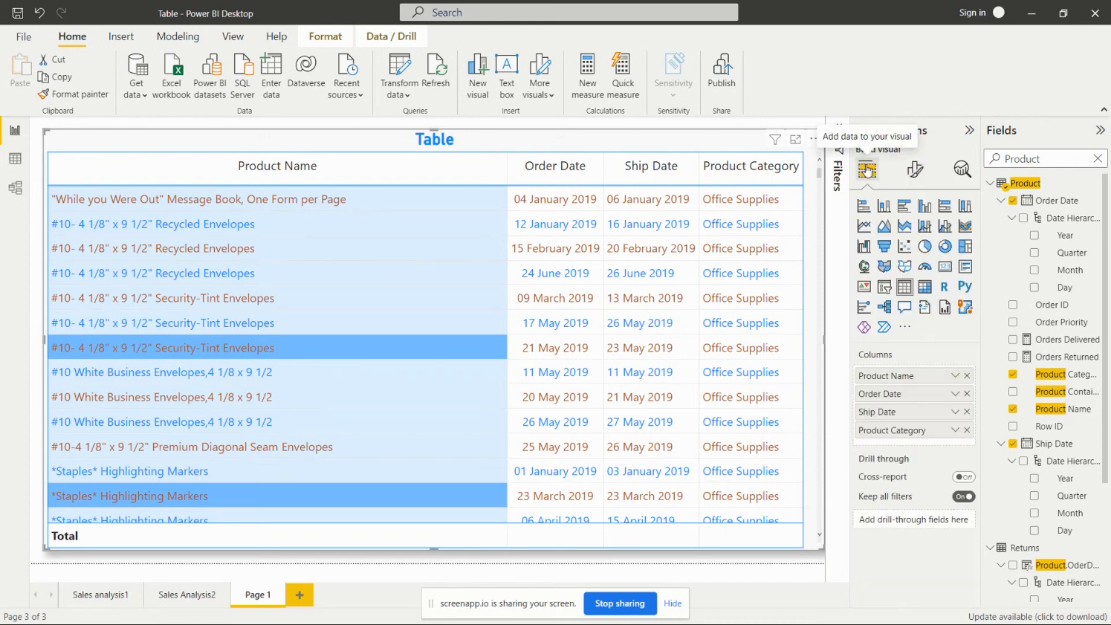